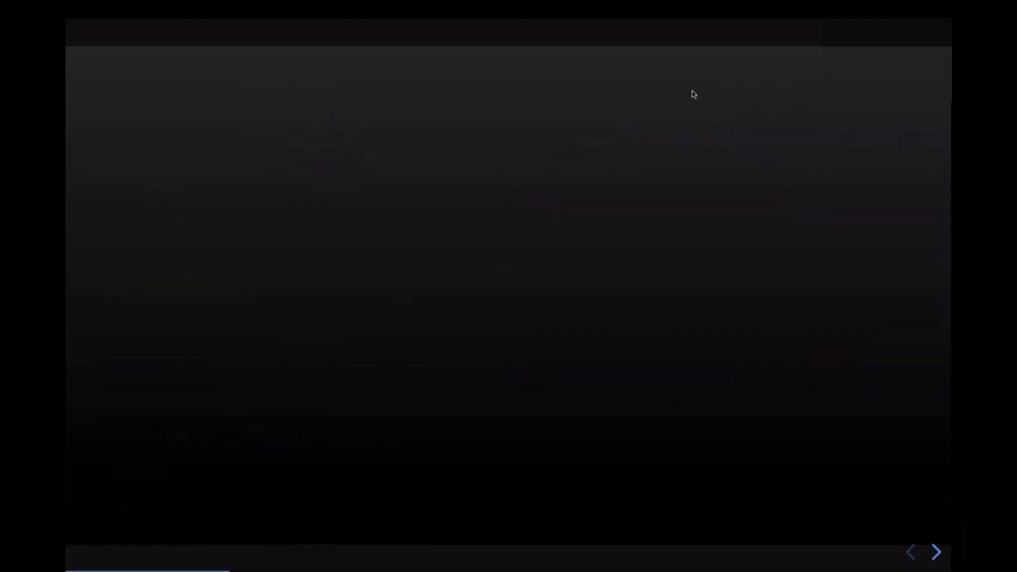
Exit the full-screen presentation, review the Maxwell Support, Quick Guide and Glossary help pages, and close the help
key("Escape")
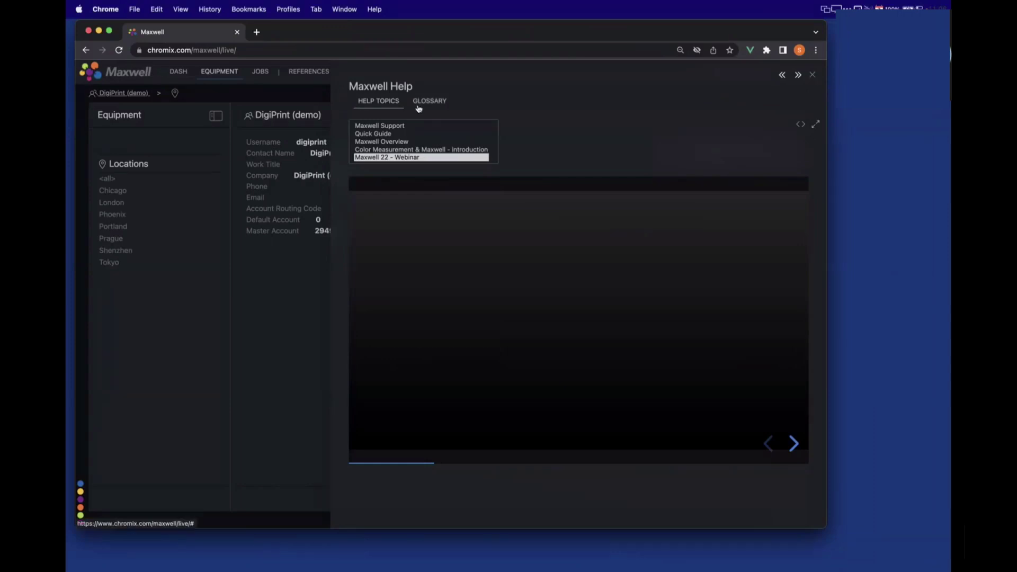
left_click(389, 127)
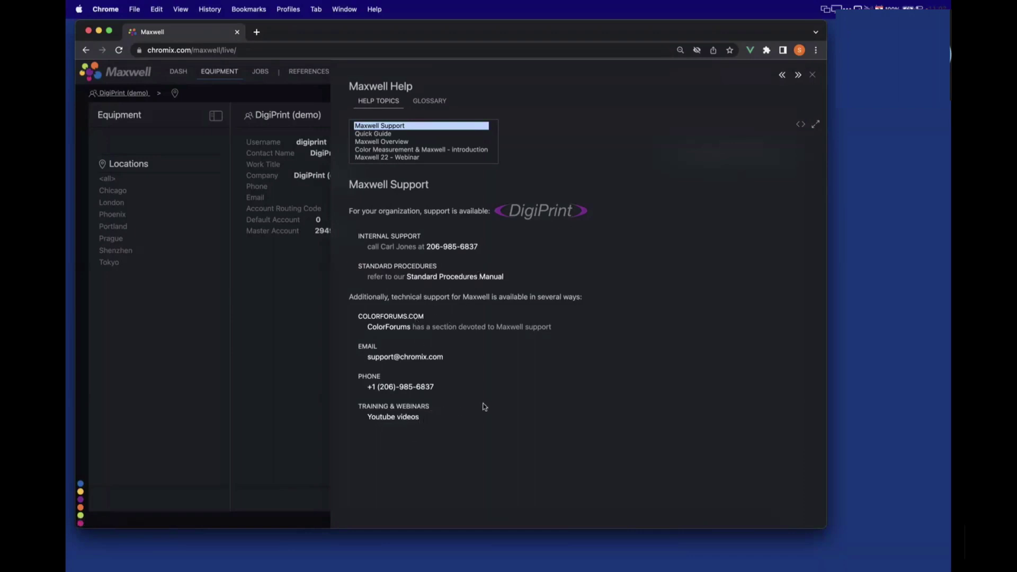
left_click(396, 135)
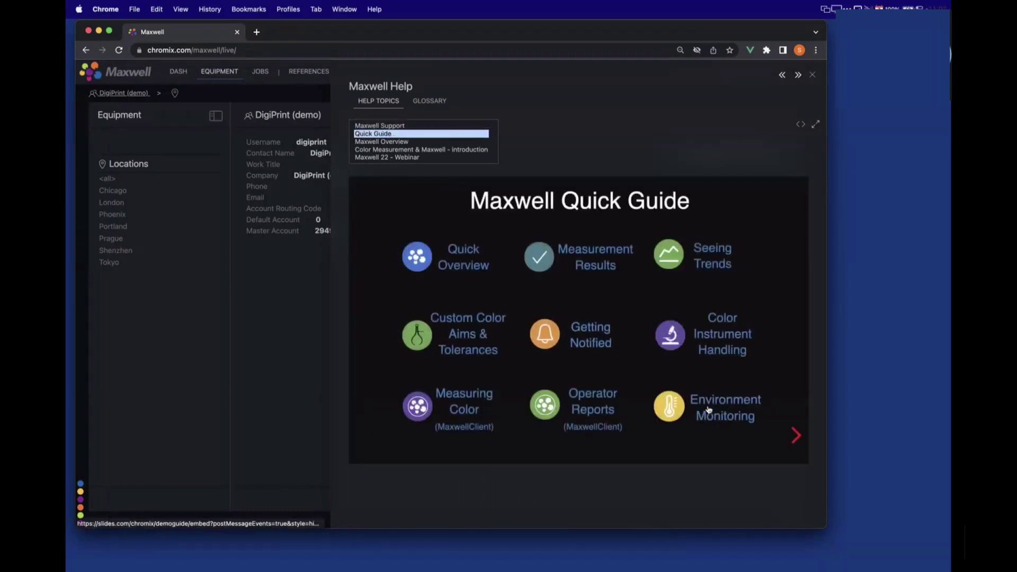
left_click(401, 128)
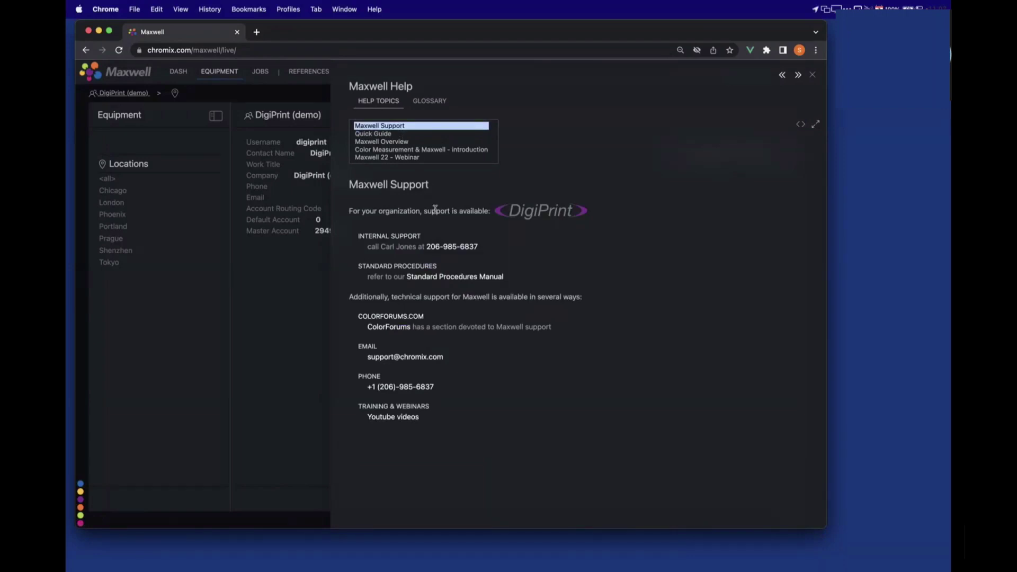
left_click(424, 102)
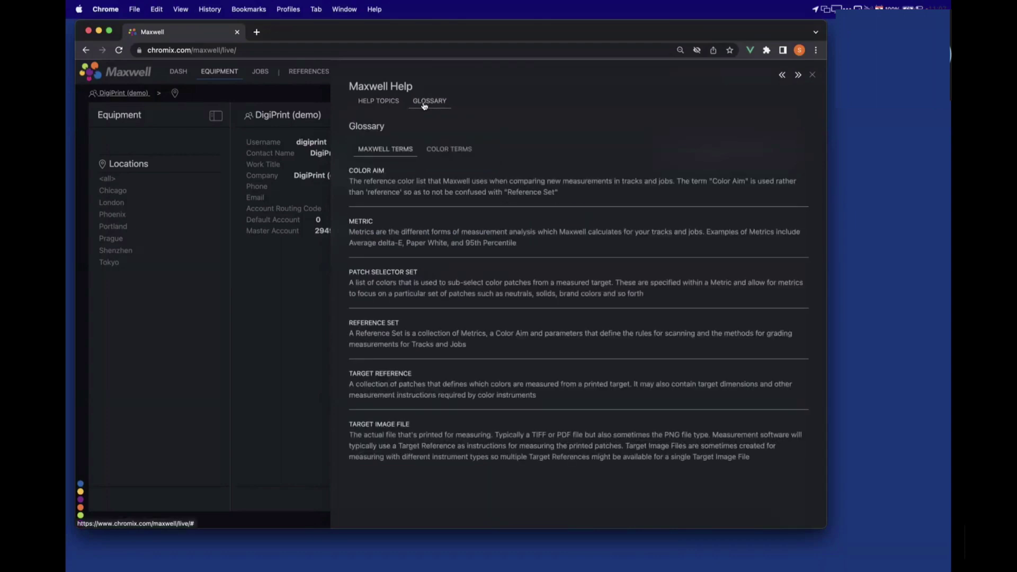
left_click(387, 103)
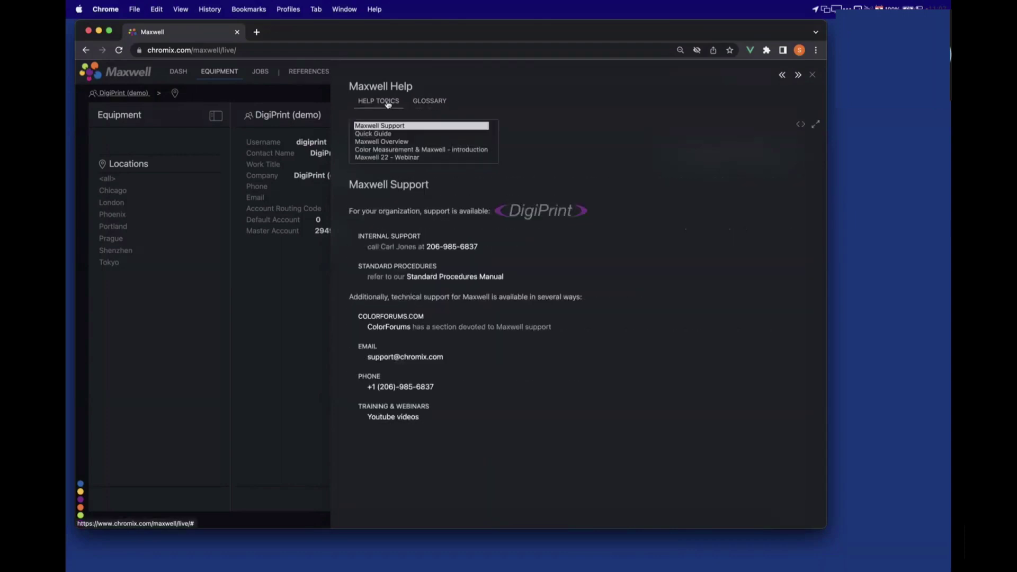
left_click(812, 75)
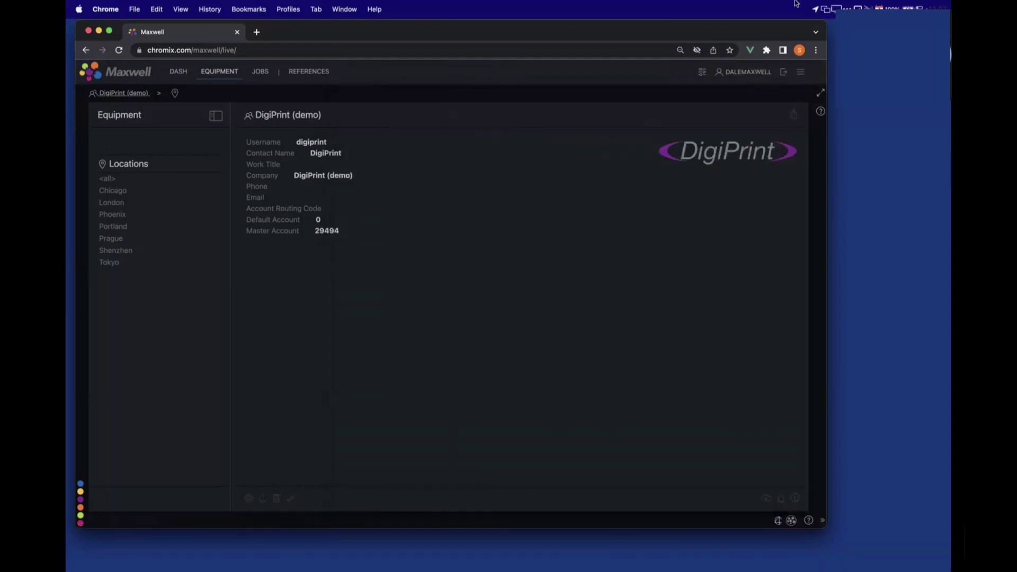
Open the dashboards and go back through them to the Maxwell Press Room View to examine its equipment status
mouse_move(796, 4)
mouse_move(950, 117)
left_click(179, 73)
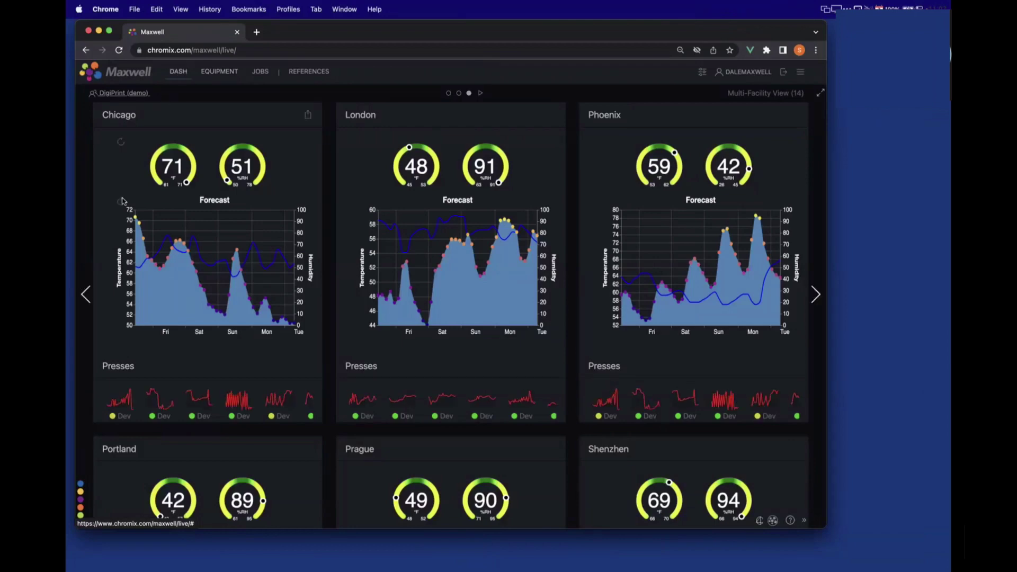
left_click(87, 294)
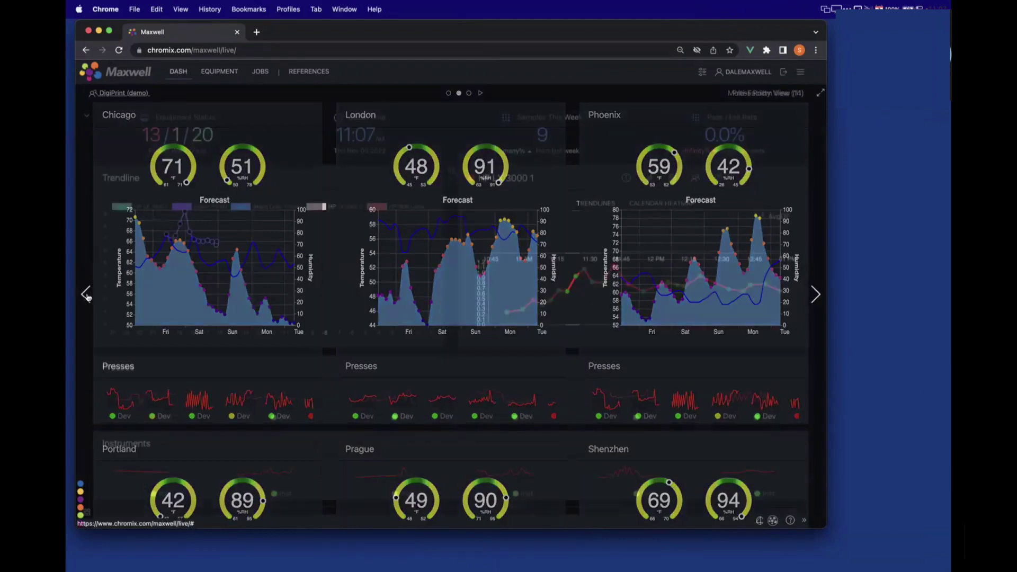
left_click(86, 294)
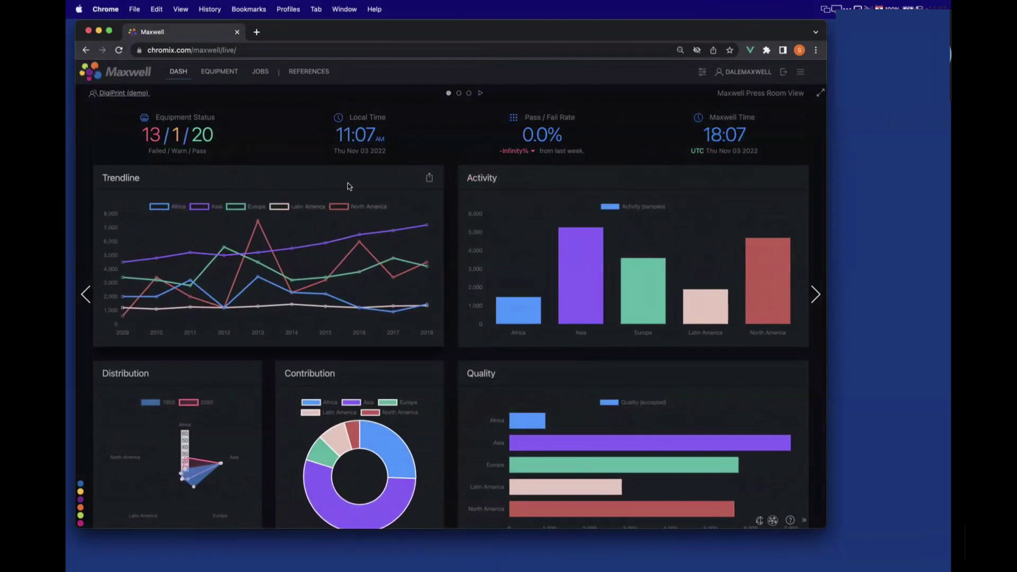
mouse_move(153, 133)
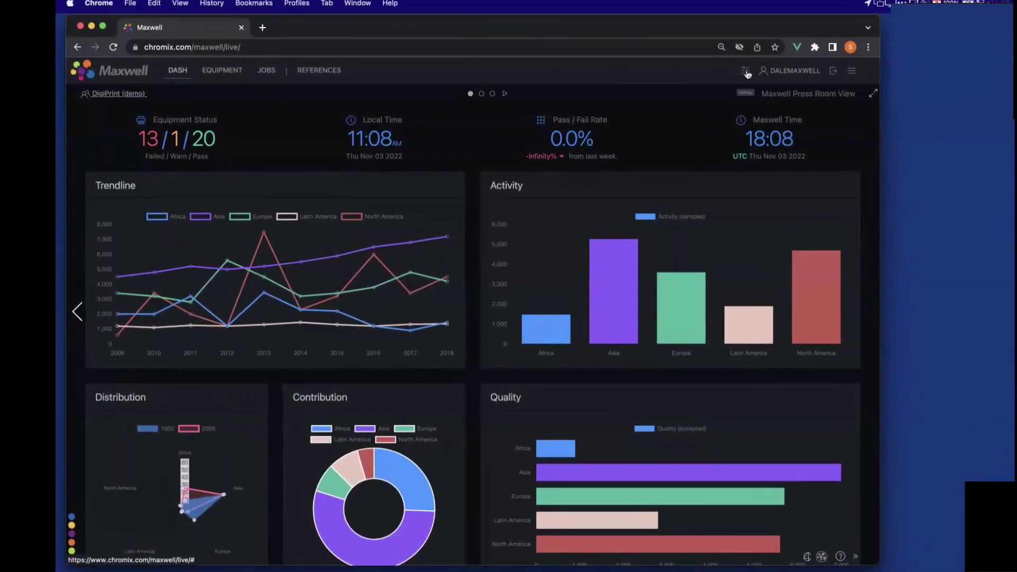
Try the Light display mode, restore Dark, and apply the Dark2 backdrop
left_click(768, 72)
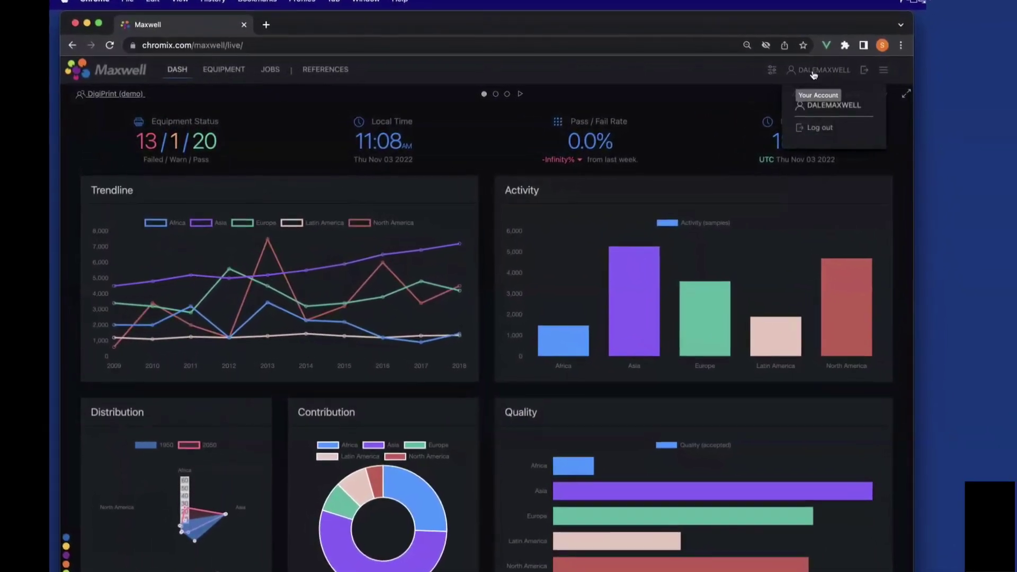
left_click(783, 71)
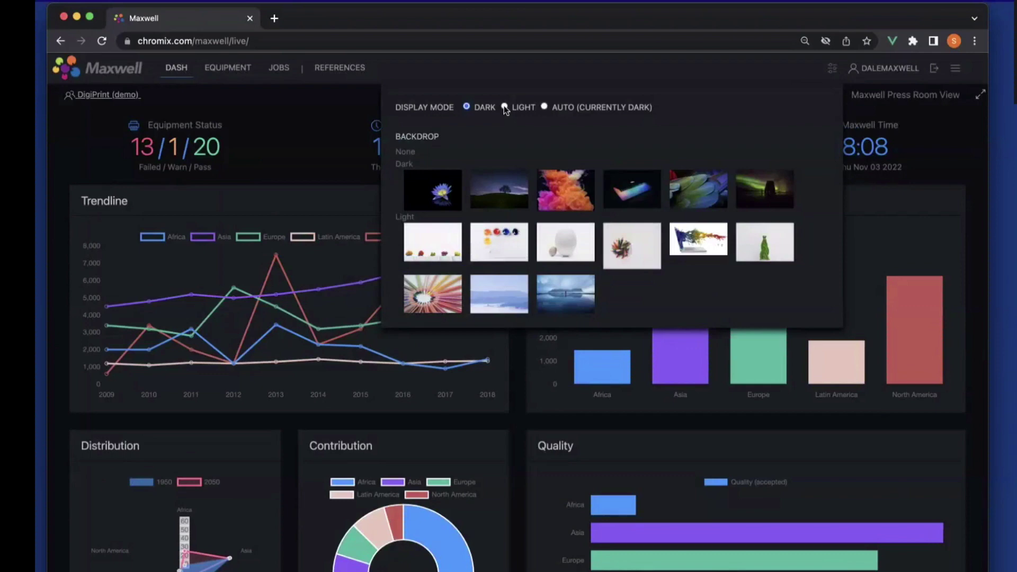
left_click(505, 107)
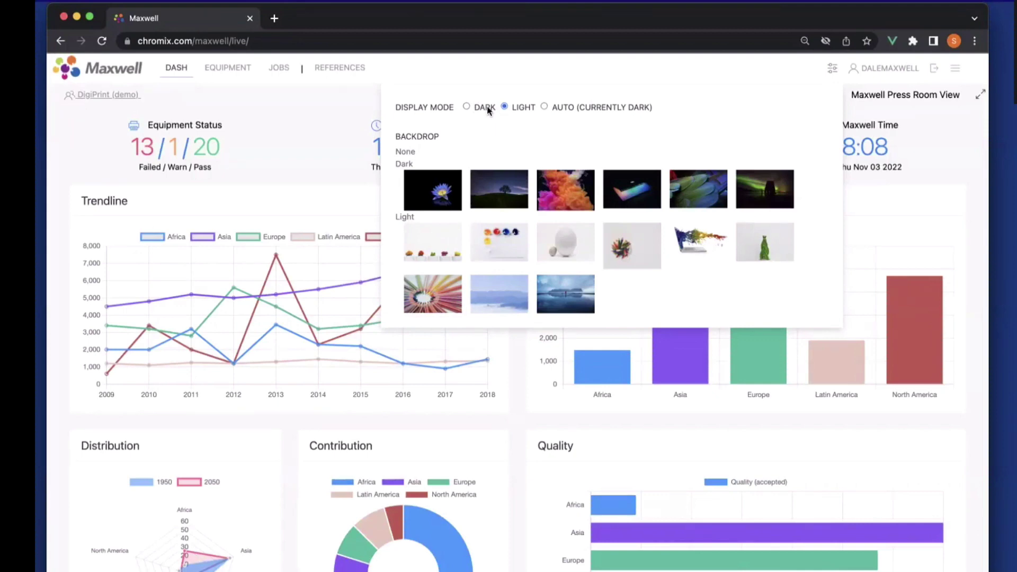
left_click(467, 106)
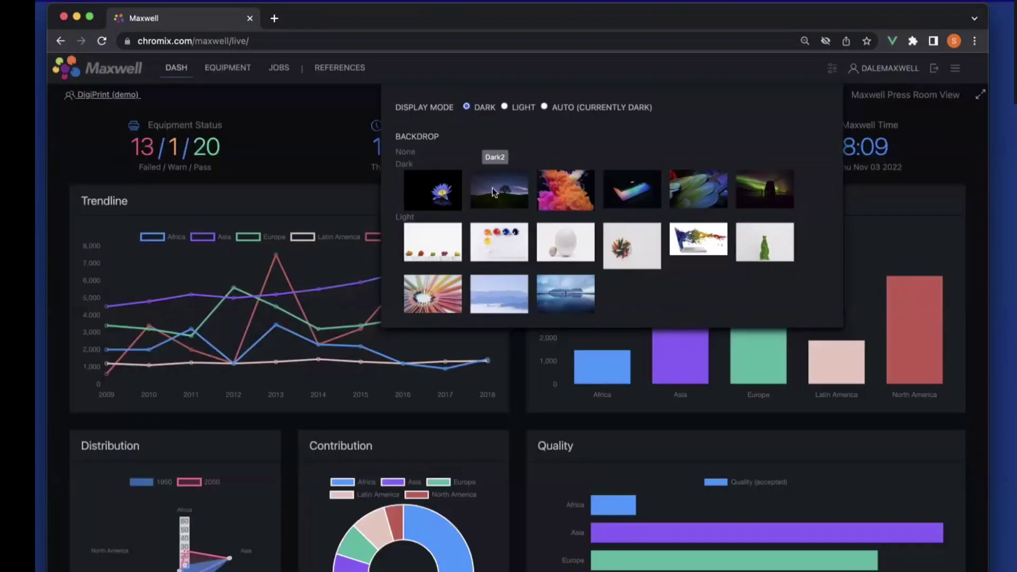
left_click(513, 190)
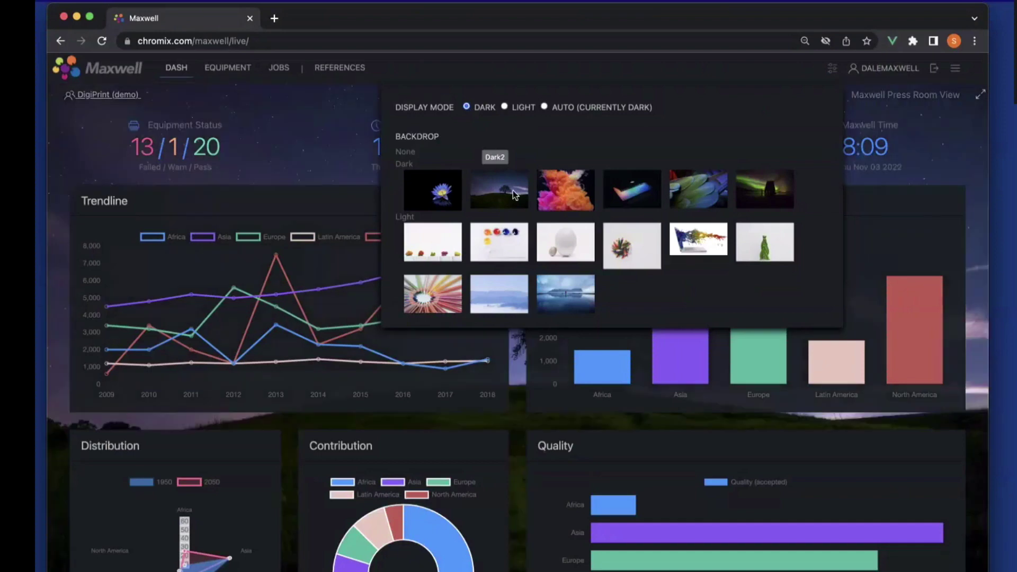
left_click(931, 163)
mouse_move(923, 211)
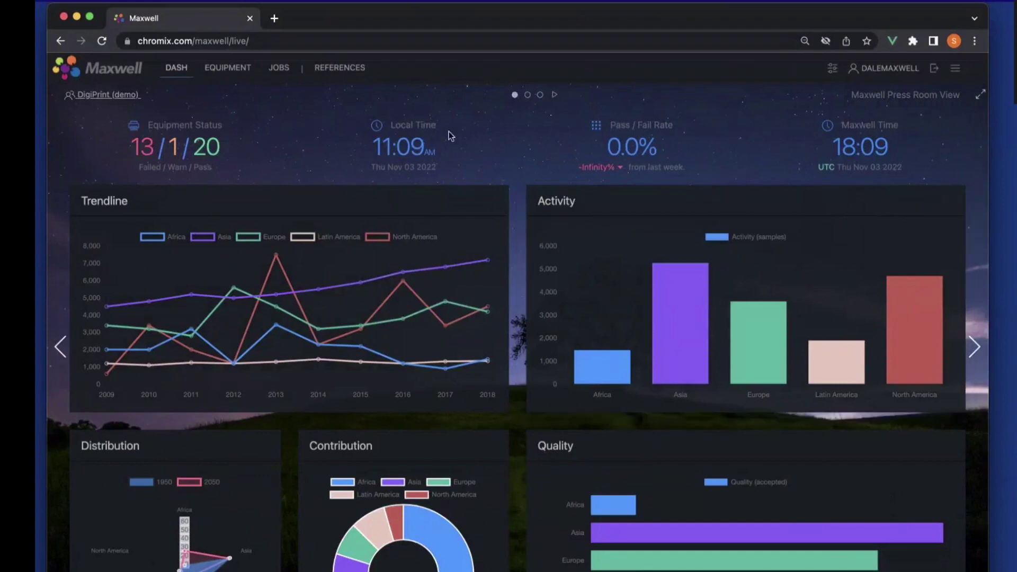
Compare the Multi-Facility View and Press Room View dashboards, including the Portland forecast, ending on the Press Room View
left_click(975, 349)
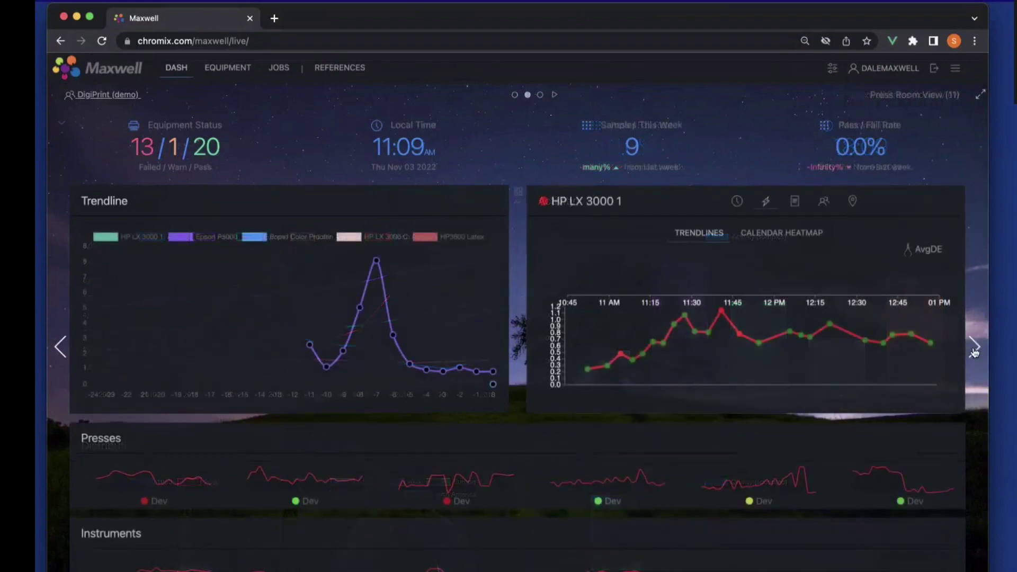
left_click(975, 349)
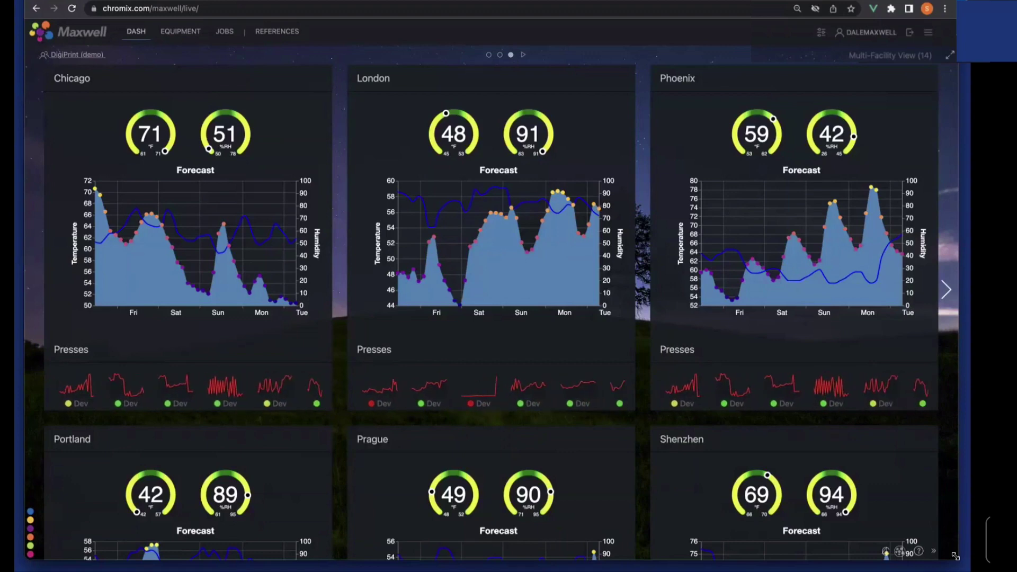
left_click(500, 55)
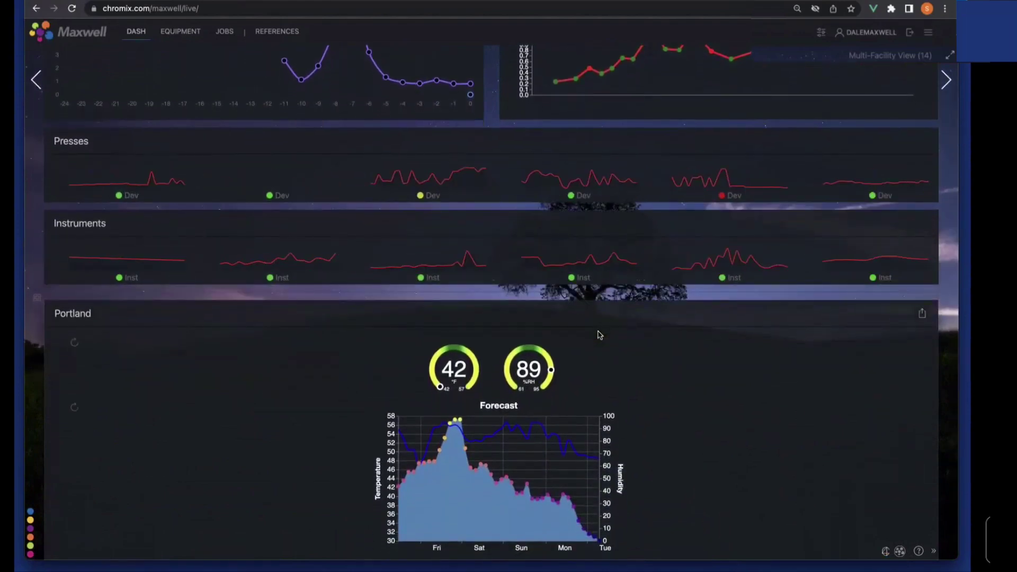
mouse_move(467, 384)
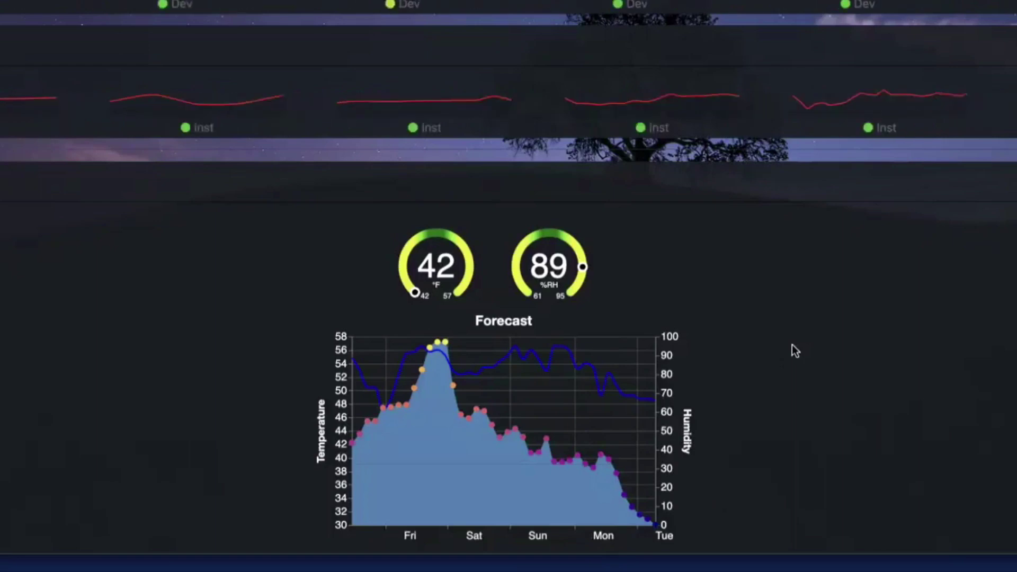
scroll(793, 344, "up", 4)
scroll(792, 347, "up", 3)
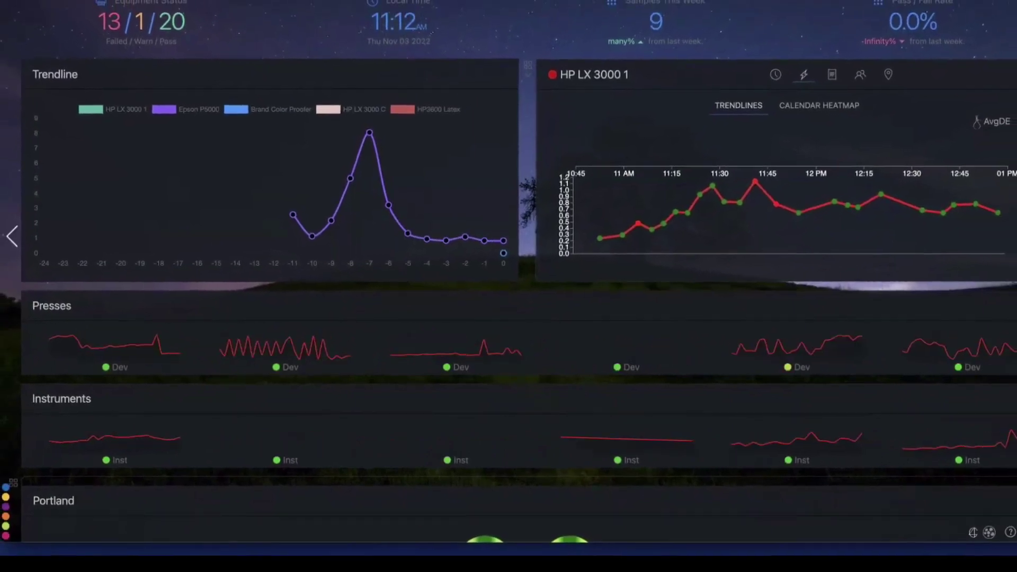
left_click(1007, 249)
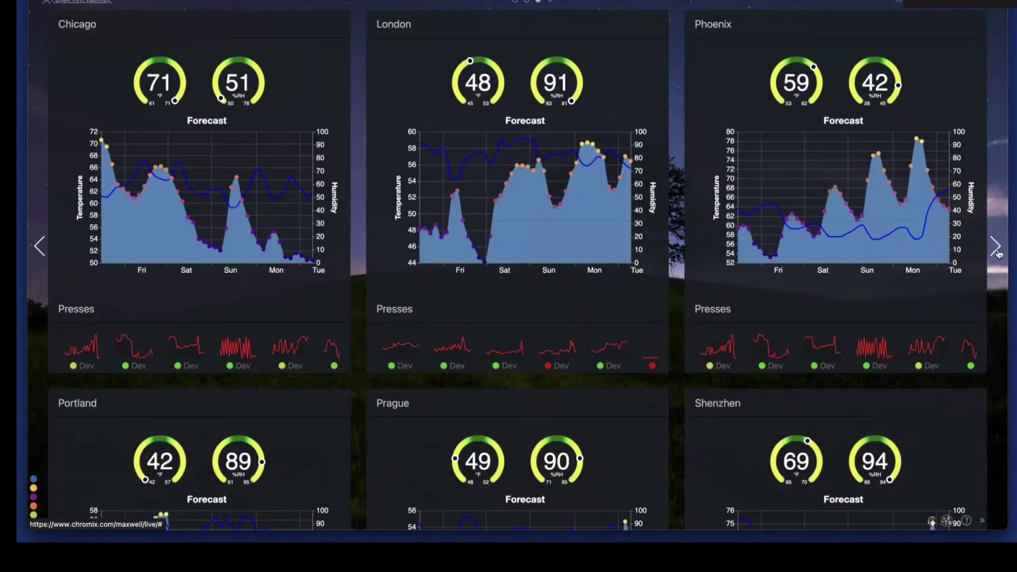
left_click(38, 247)
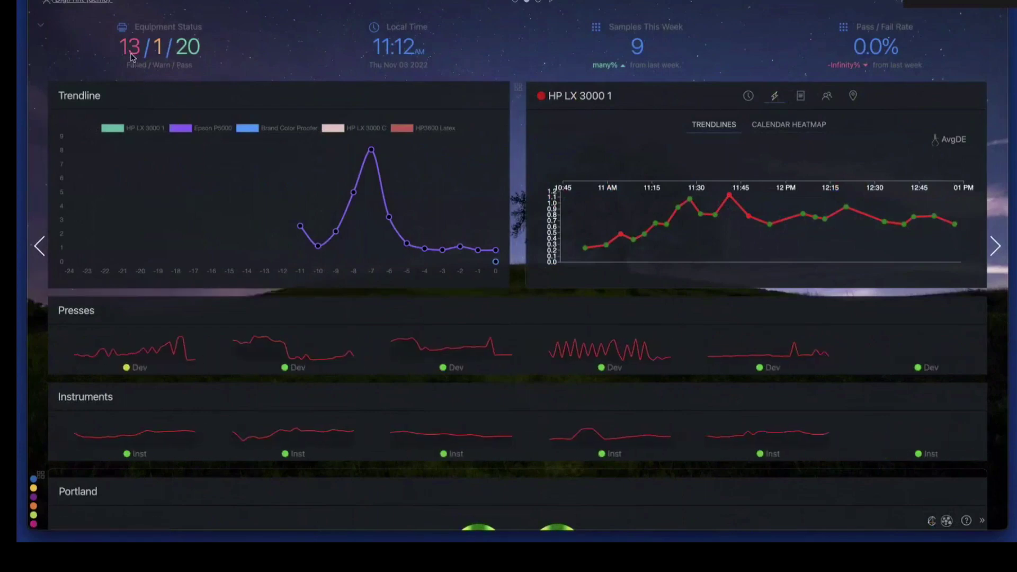
Open HP LX 3000 1 from the list of failed devices, check Test Press, and return to HP LX 3000 1
mouse_move(134, 52)
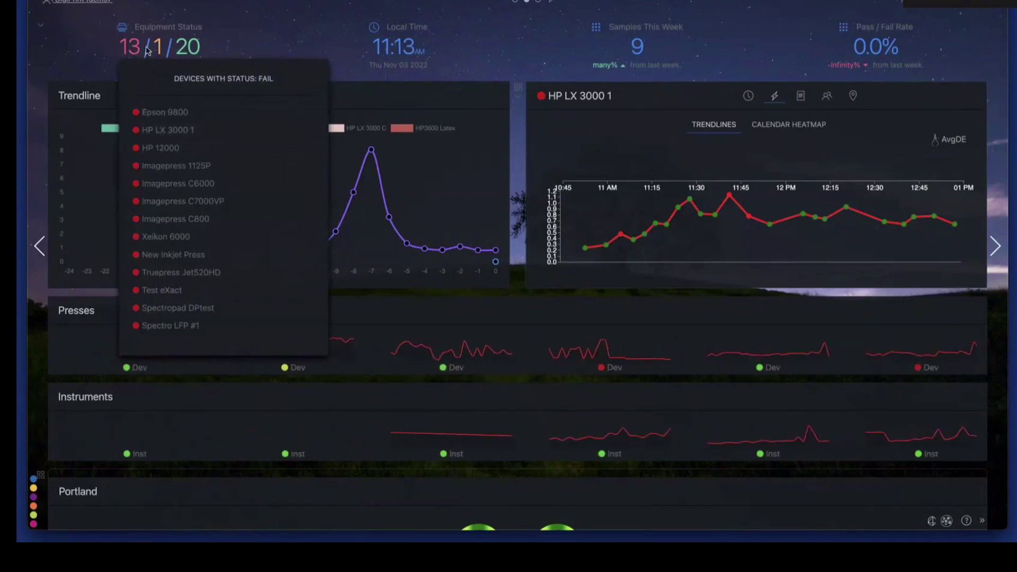
mouse_move(179, 50)
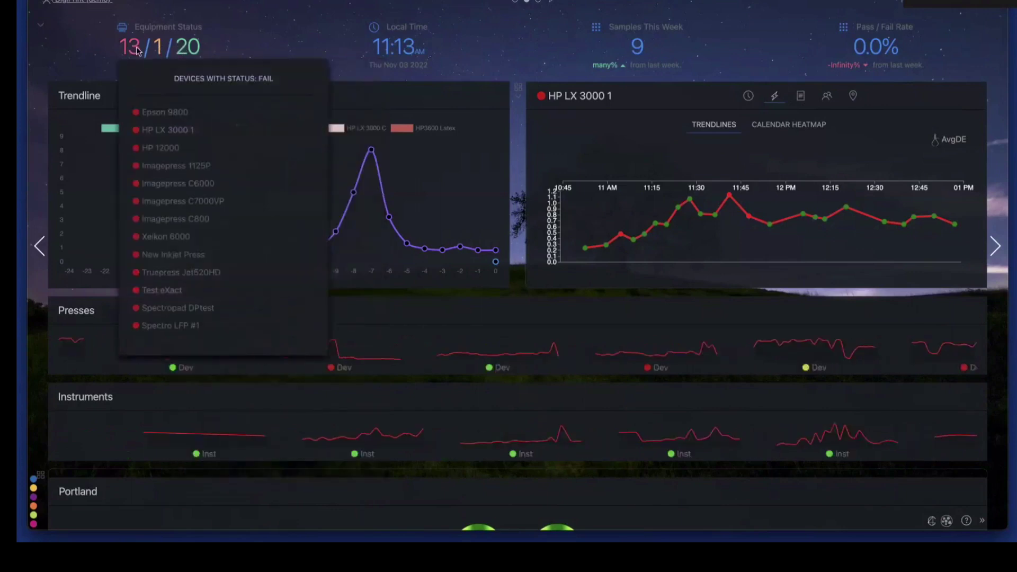
left_click(176, 132)
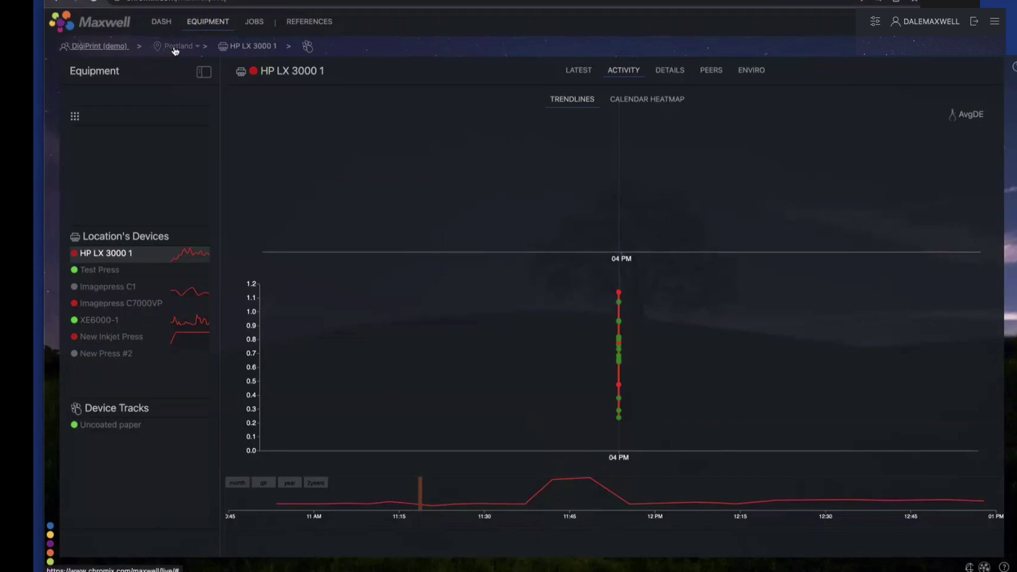
left_click(109, 273)
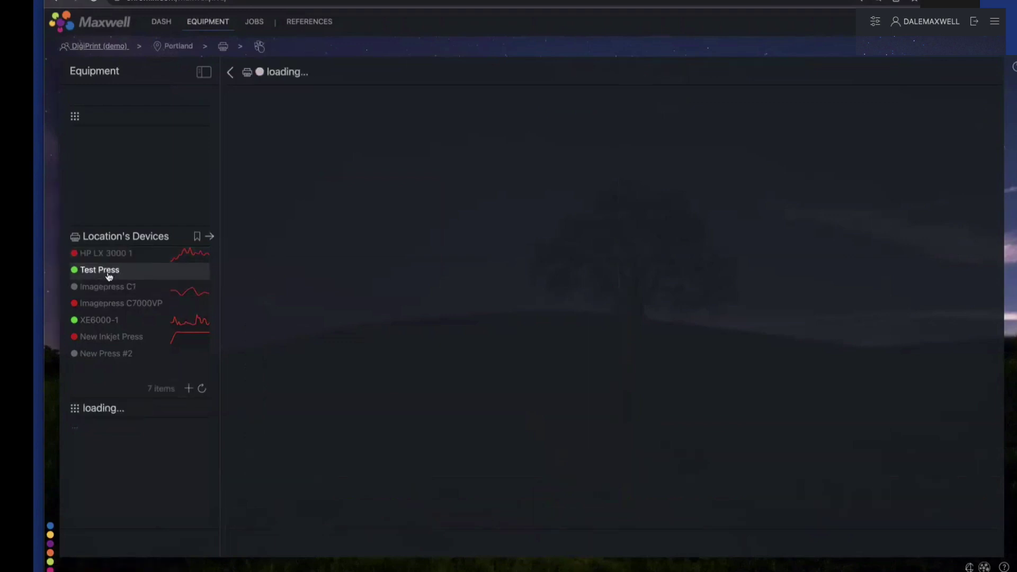
left_click(117, 254)
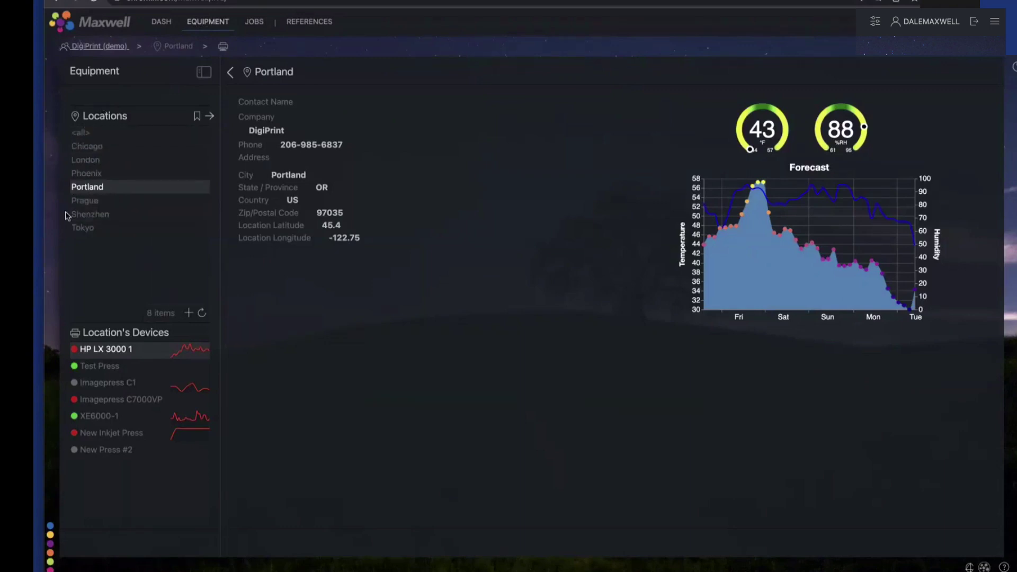
Inspect the fields of the form for creating a new location and cancel it
left_click(189, 314)
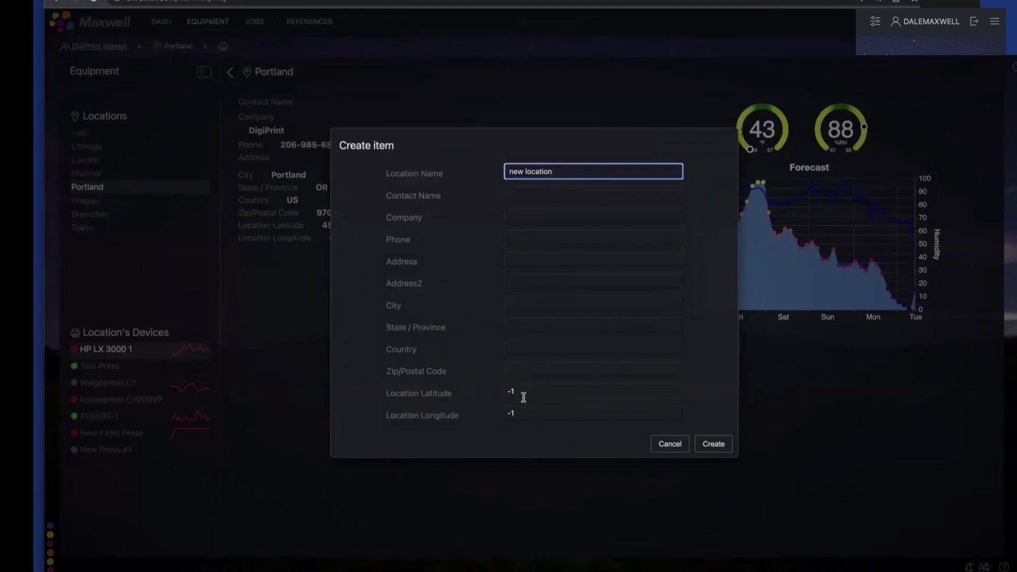
left_click(670, 445)
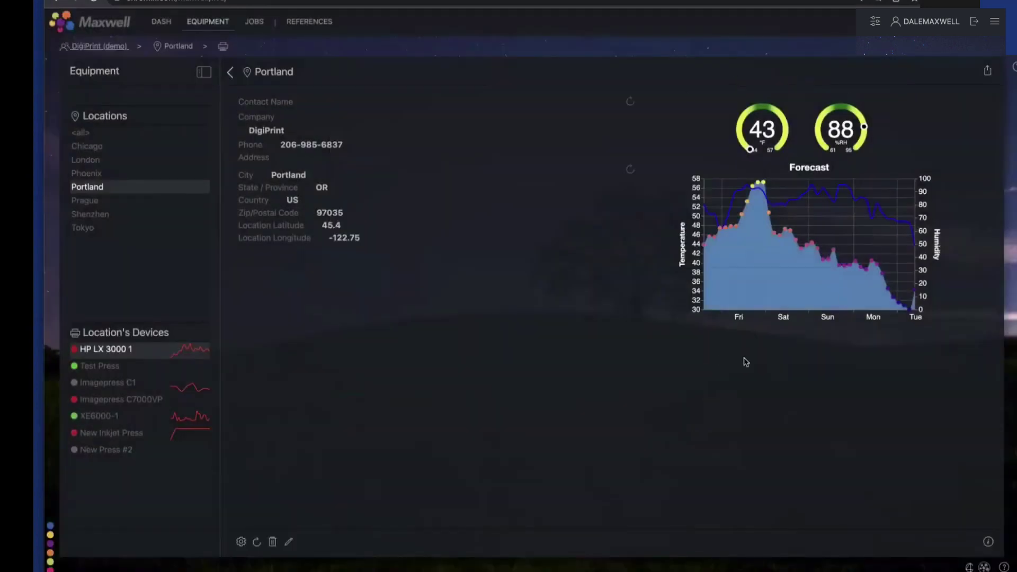
View the Chicago and London locations, and return to Portland to open its HP LX 3000 1 device
left_click(95, 148)
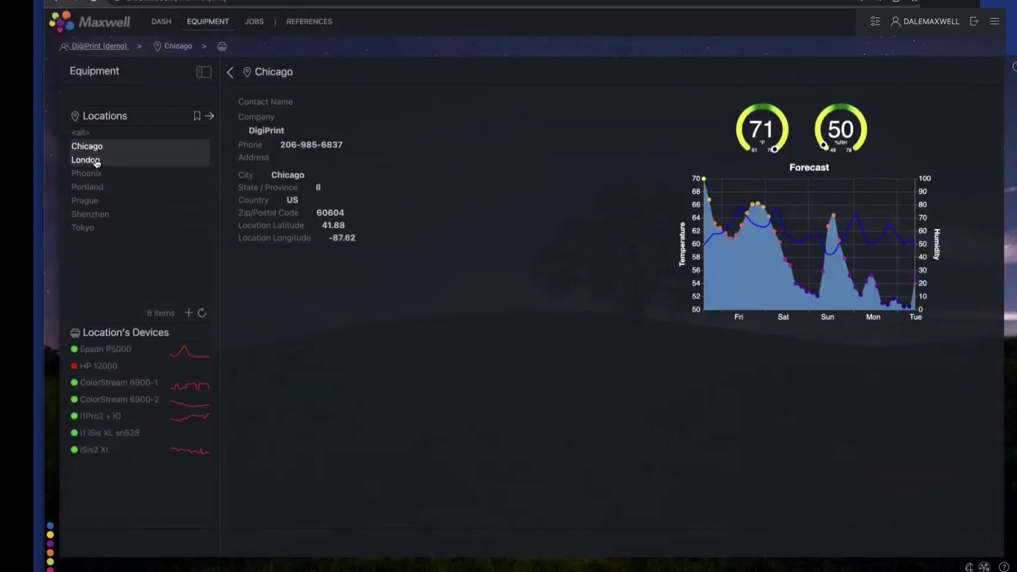
left_click(96, 163)
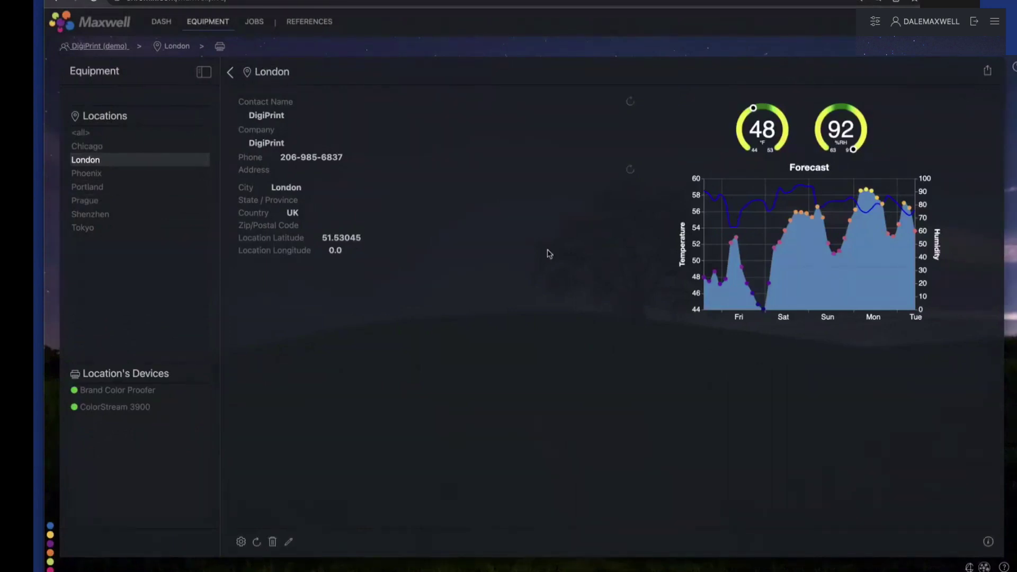
left_click(95, 188)
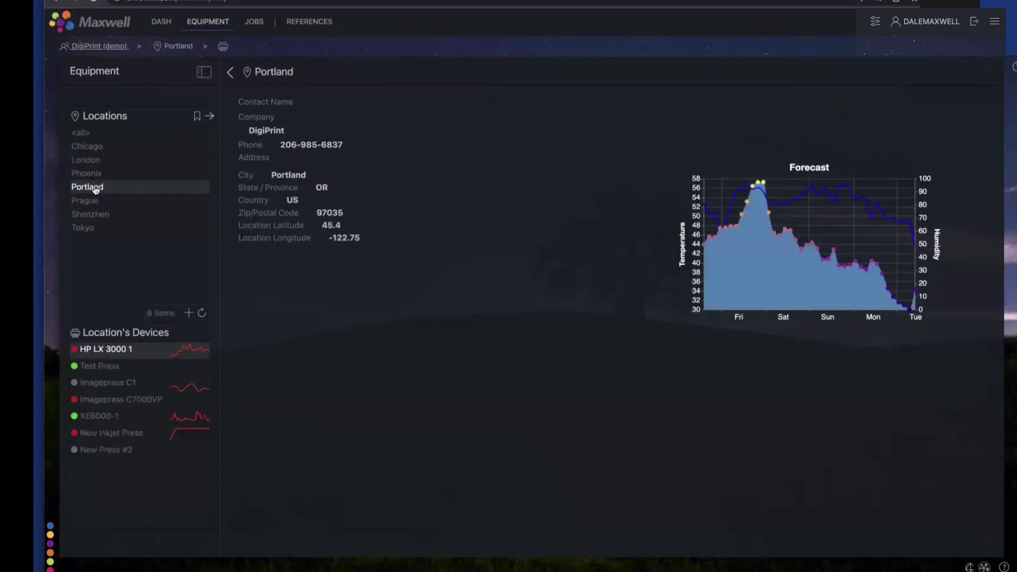
left_click(127, 351)
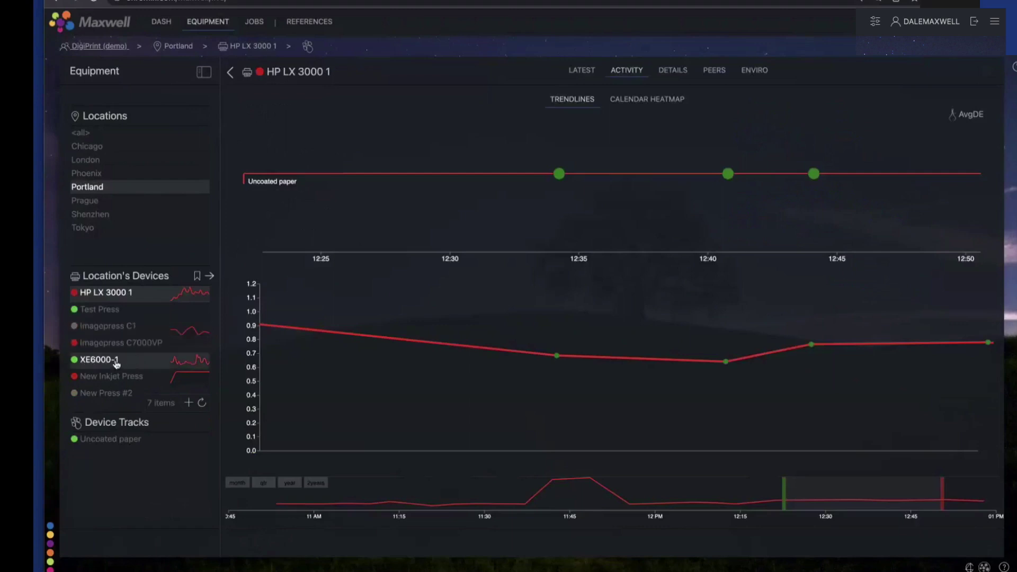
Open the XE6000-1 device and narrow its trendline range to the summer 2019 flagged event to read its details
left_click(113, 361)
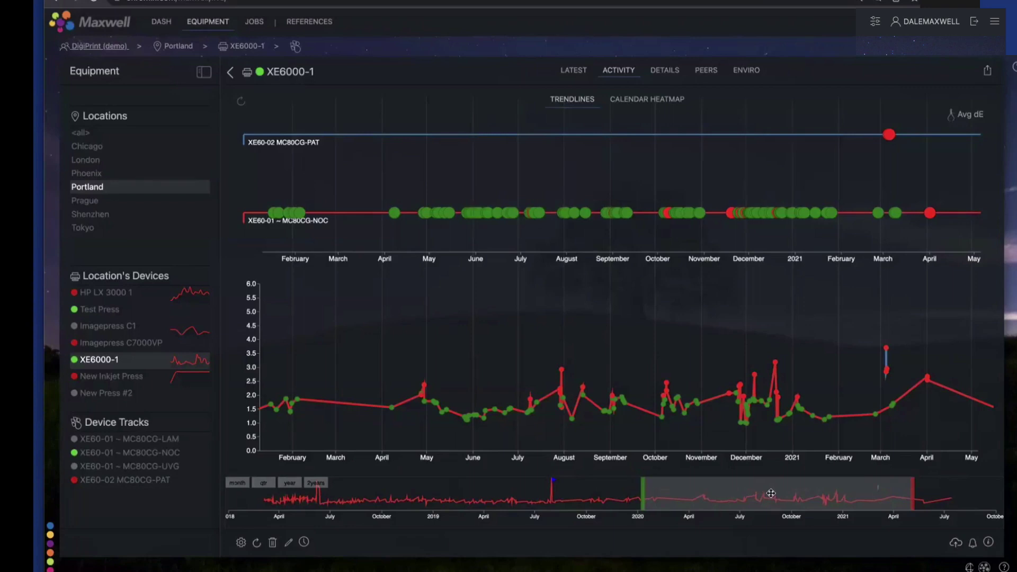
left_click_drag(761, 490, 537, 508)
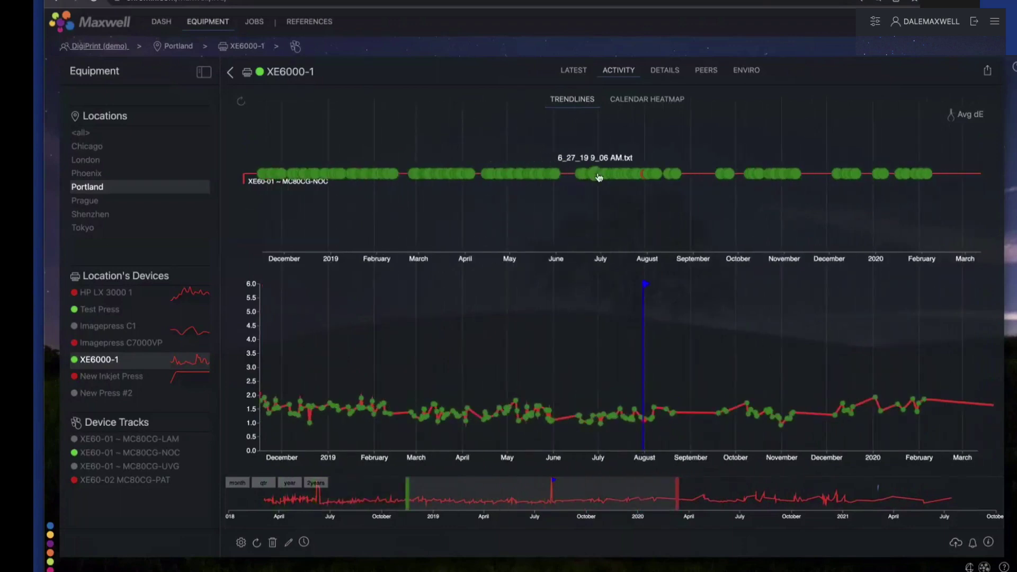
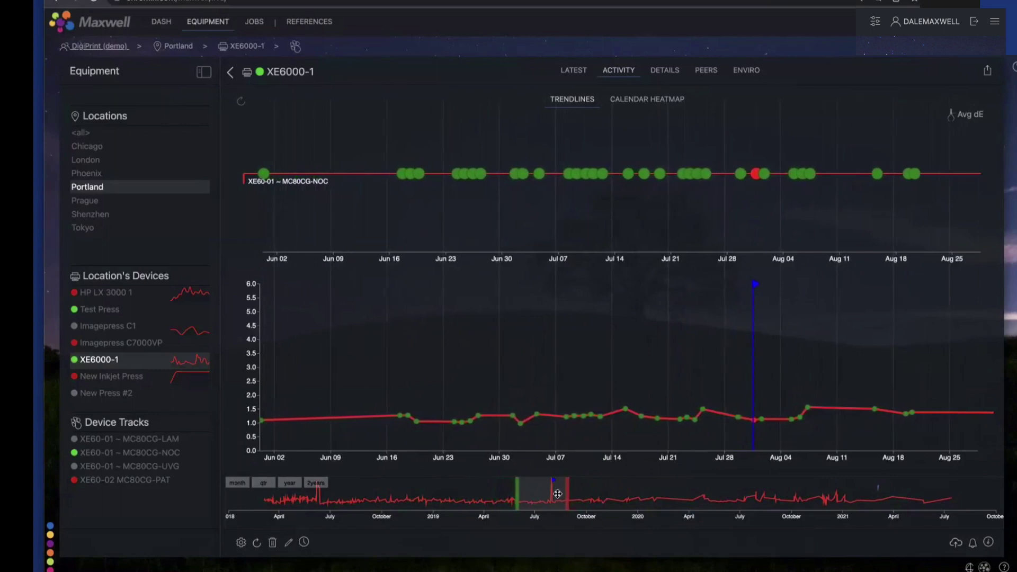
left_click_drag(536, 491, 539, 491)
mouse_move(737, 286)
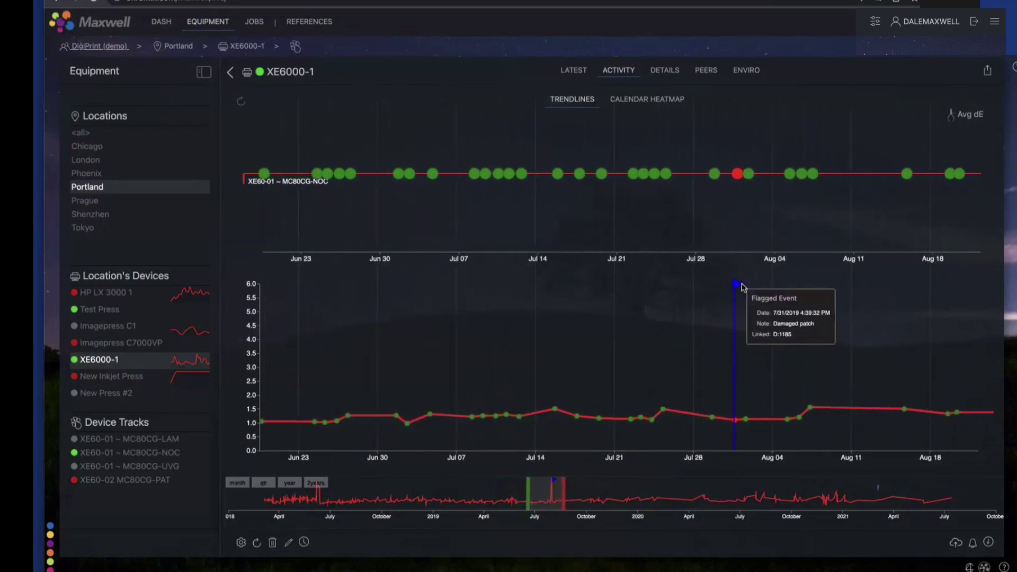
Switch the trendline metric to Max dE, shift the range to about July to September 2019, and inspect the flagged spike
left_click(965, 116)
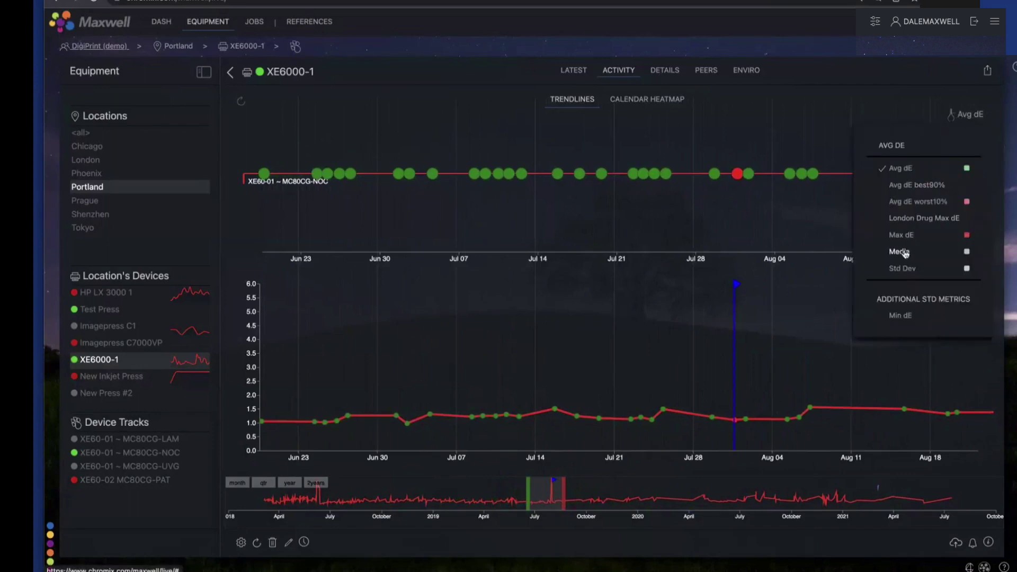
left_click(905, 236)
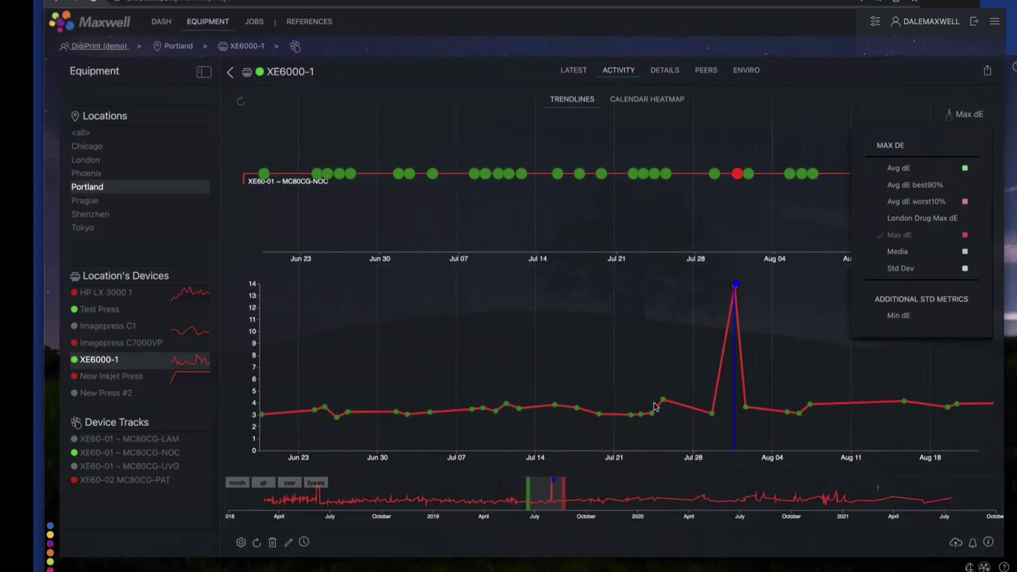
left_click(637, 364)
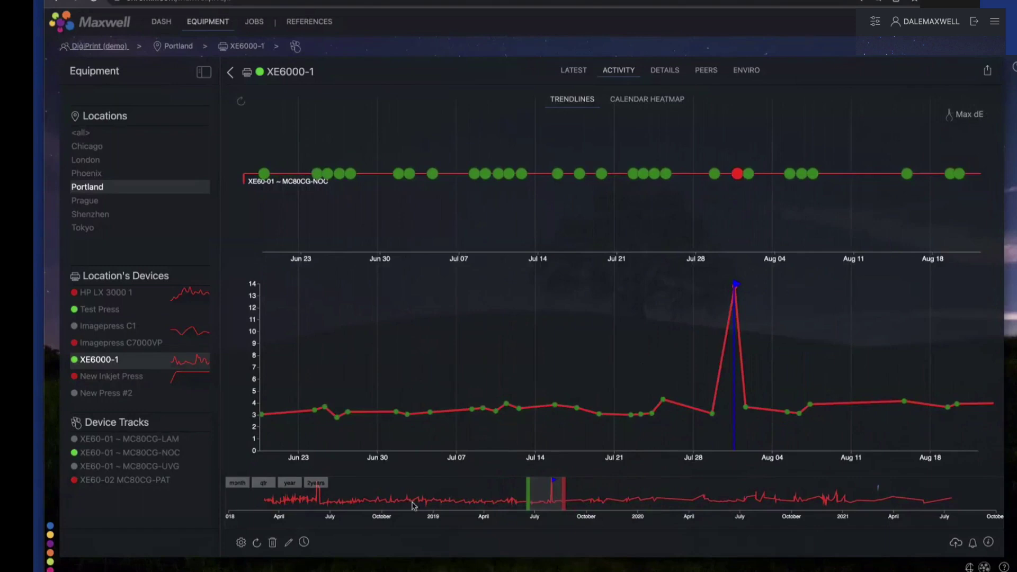
mouse_move(528, 502)
left_mouse_down()
mouse_move(609, 495)
mouse_move(513, 495)
mouse_move(553, 497)
left_mouse_up()
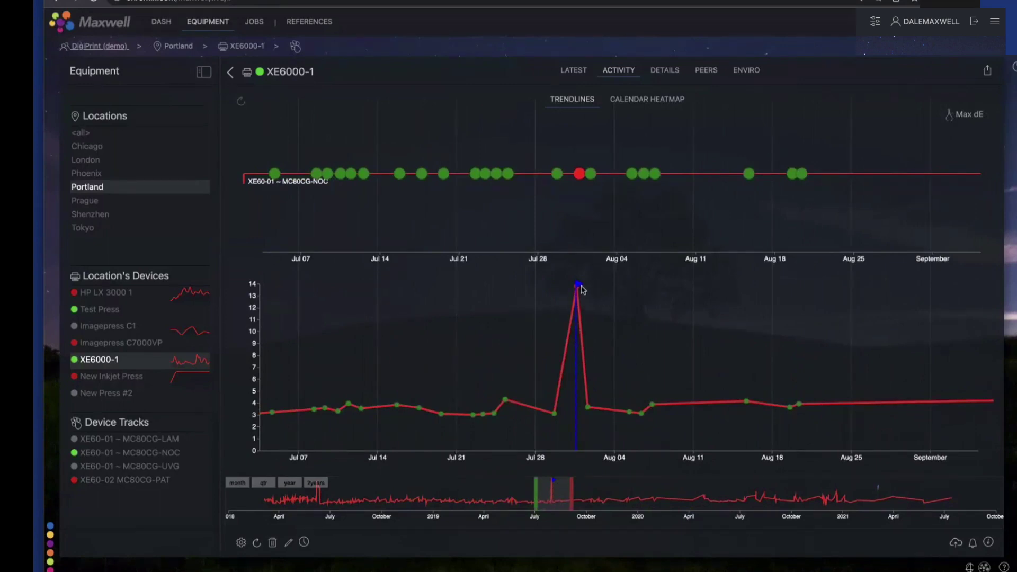
mouse_move(579, 287)
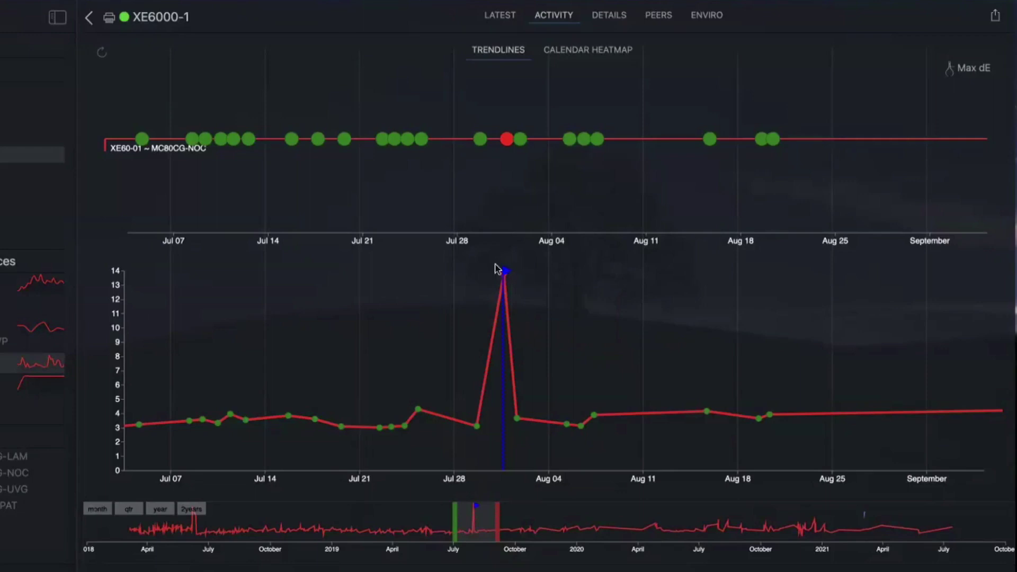
mouse_move(505, 280)
mouse_move(510, 141)
Show the calendar heatmaps for XE6000-1 and widen their time range to about March 2018 through July 2021
mouse_move(500, 516)
left_mouse_down()
mouse_move(743, 524)
mouse_move(628, 519)
left_mouse_up()
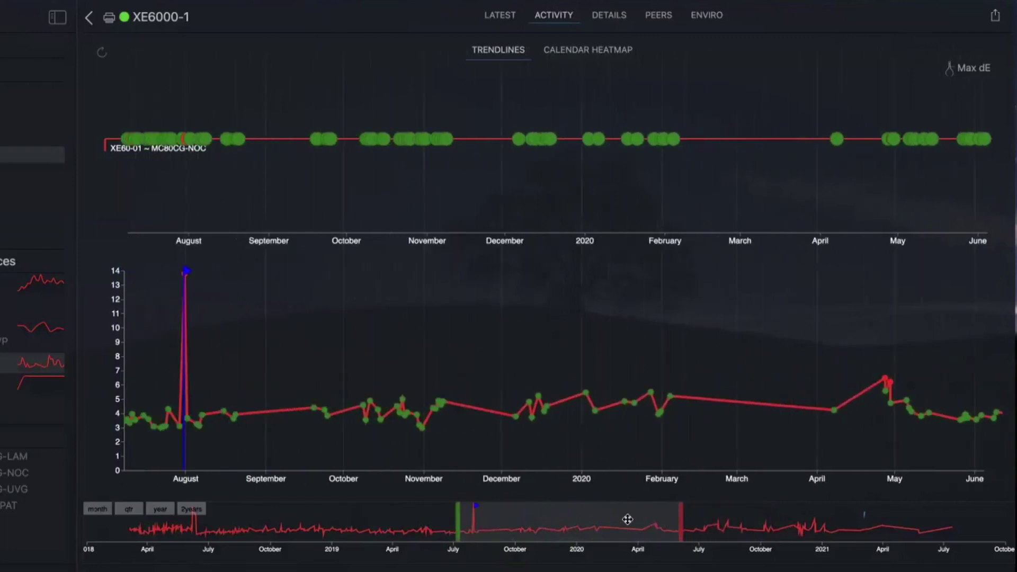
left_click(591, 53)
mouse_move(579, 524)
left_mouse_down()
mouse_move(233, 524)
mouse_move(259, 524)
left_mouse_up()
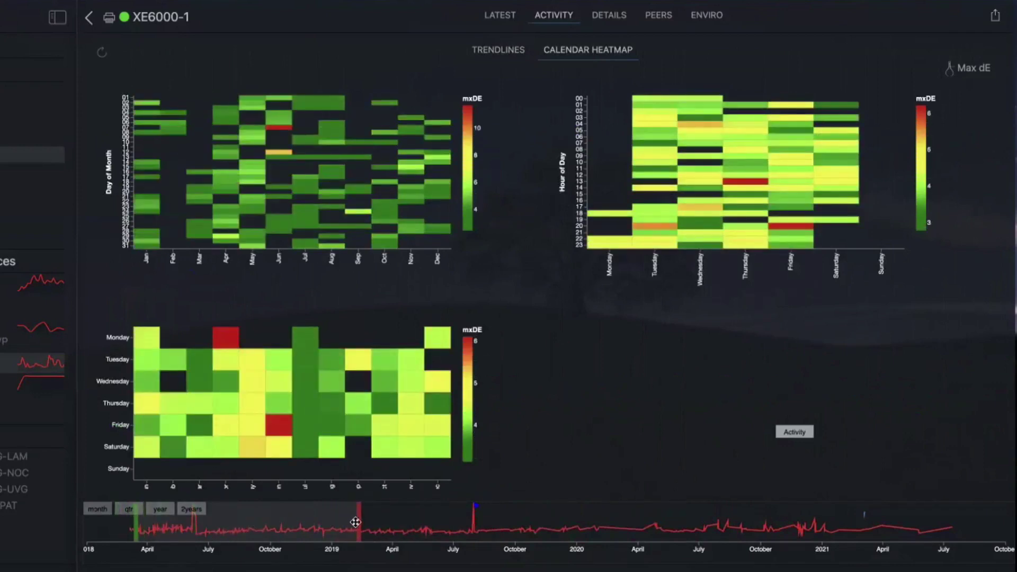
left_click_drag(361, 523, 927, 530)
left_click_drag(848, 531, 868, 530)
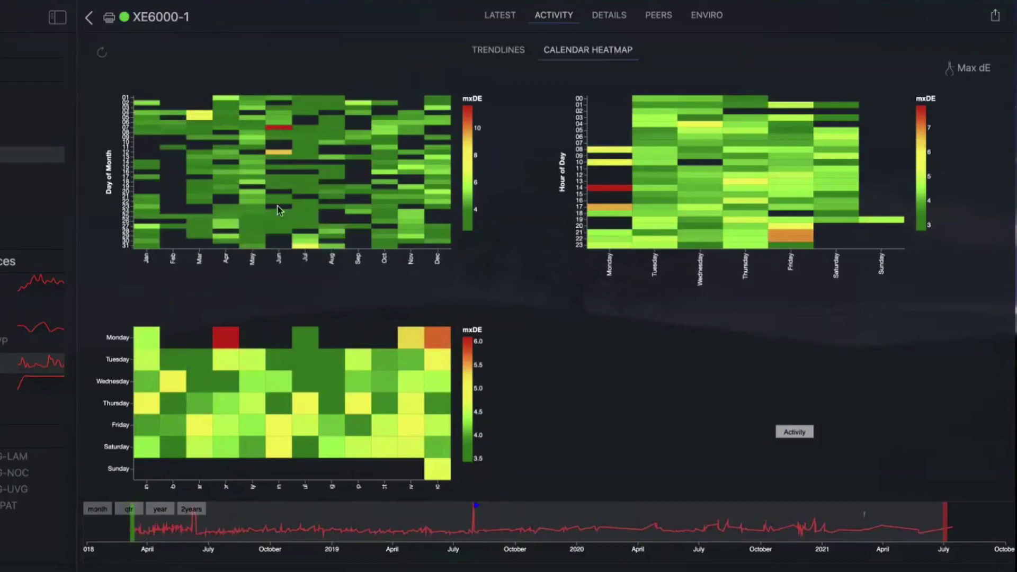
Examine individual cells of the Max dE heatmaps by day of month, weekday, and hour of day
mouse_move(417, 205)
mouse_move(190, 225)
mouse_move(414, 177)
mouse_move(451, 435)
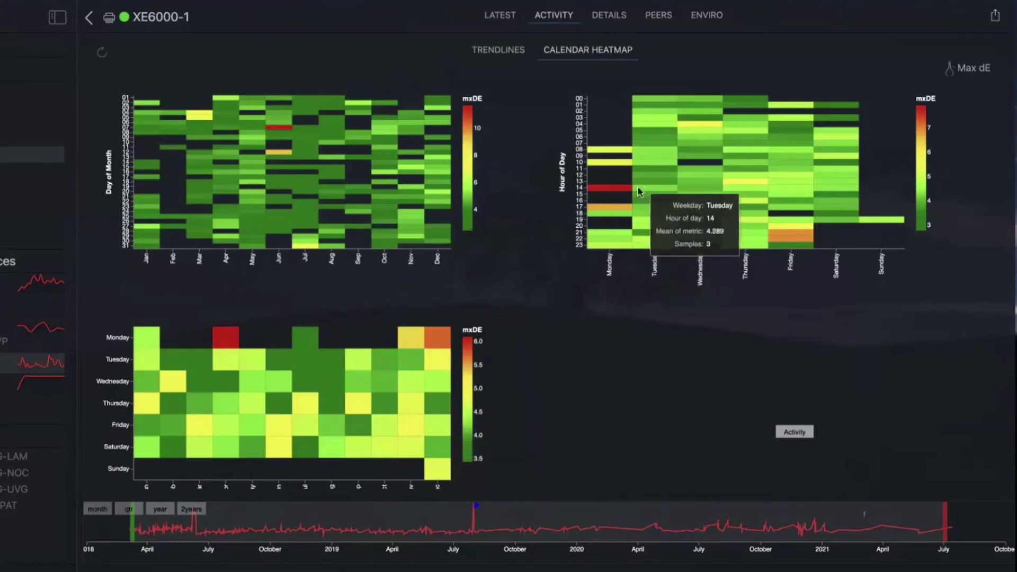
mouse_move(724, 155)
mouse_move(775, 162)
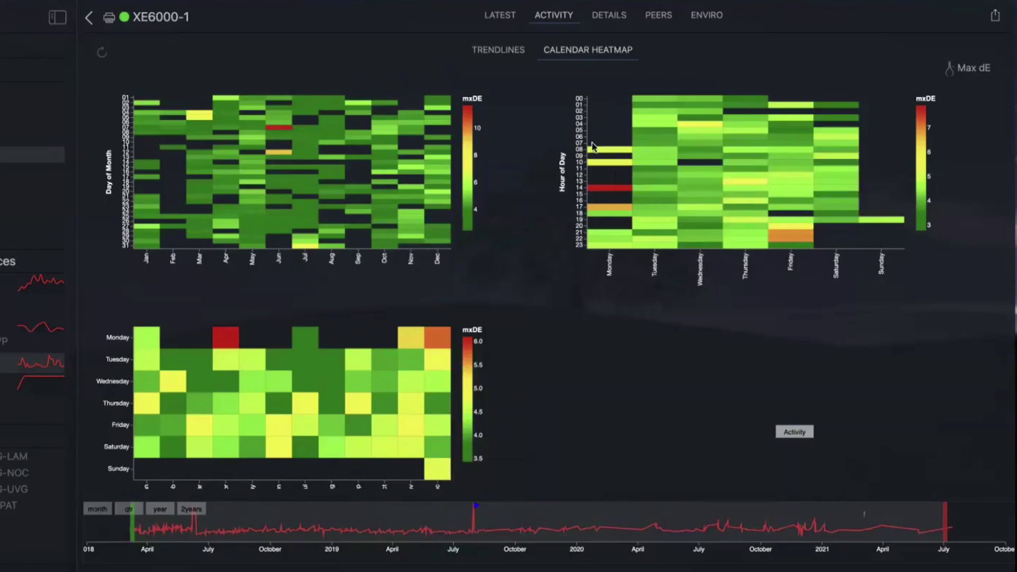
mouse_move(618, 236)
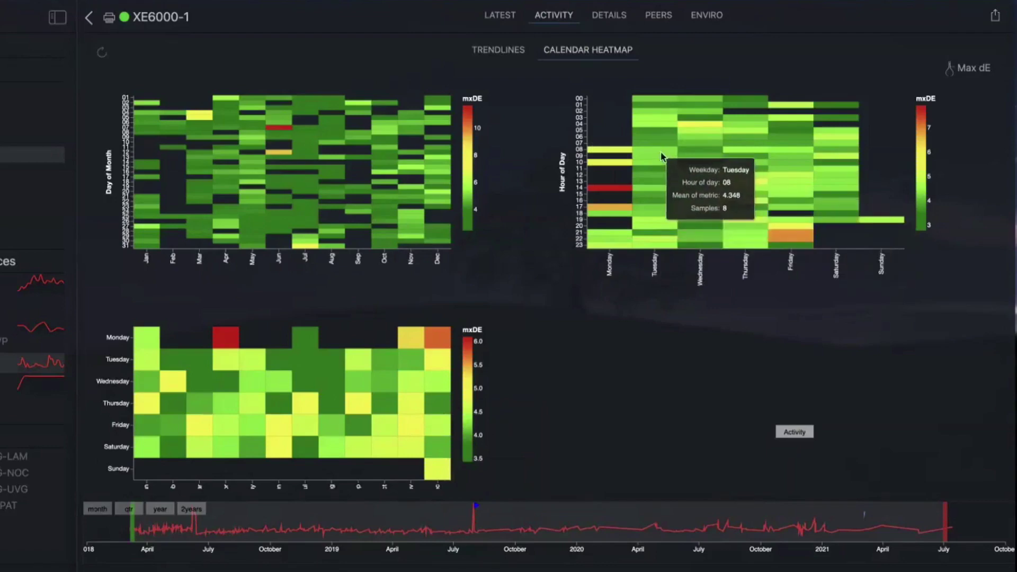
mouse_move(661, 193)
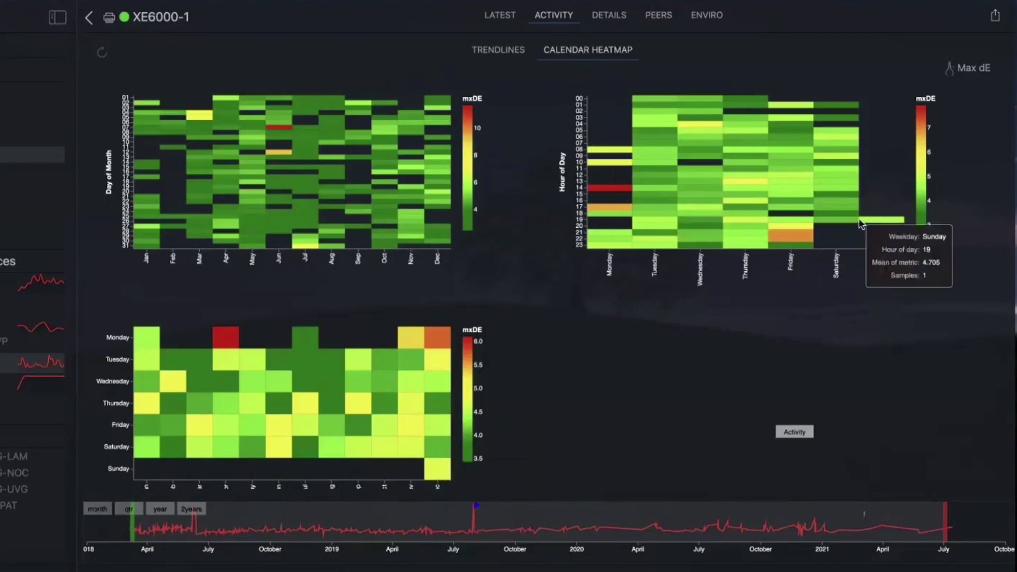
mouse_move(743, 175)
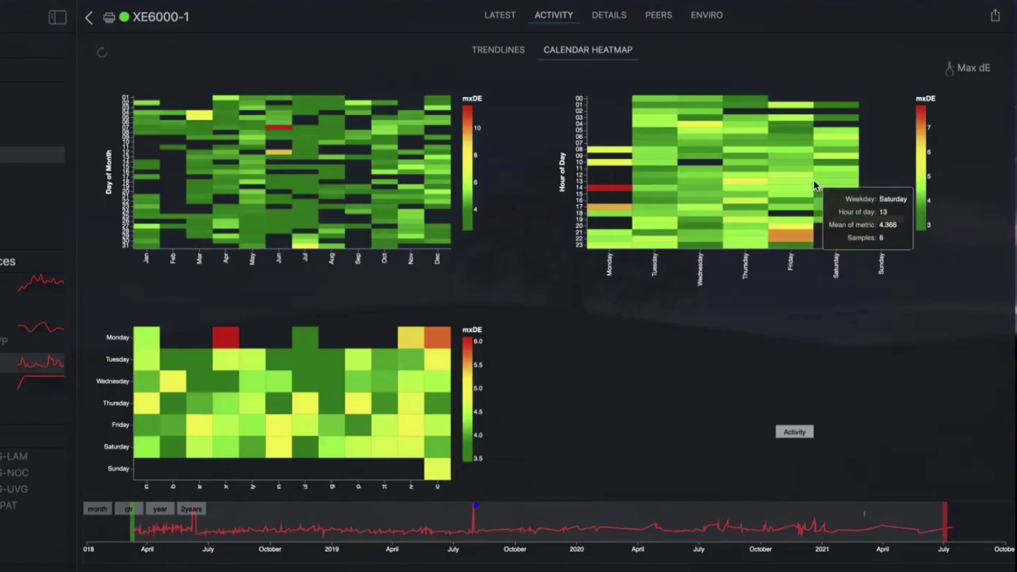
mouse_move(754, 209)
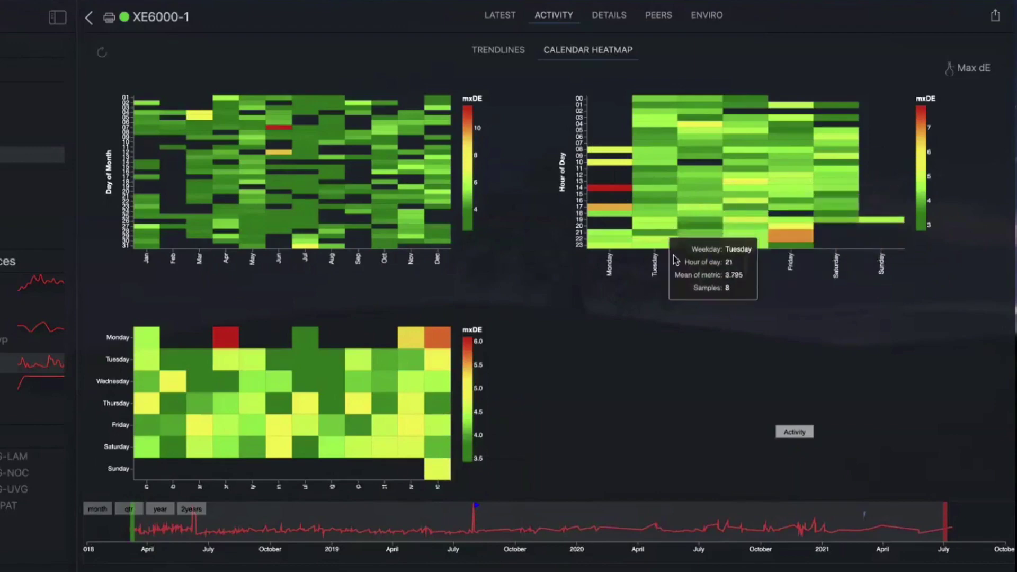
Compare the heatmaps' activity counts with the metric values, and return to the trendlines
left_click(795, 432)
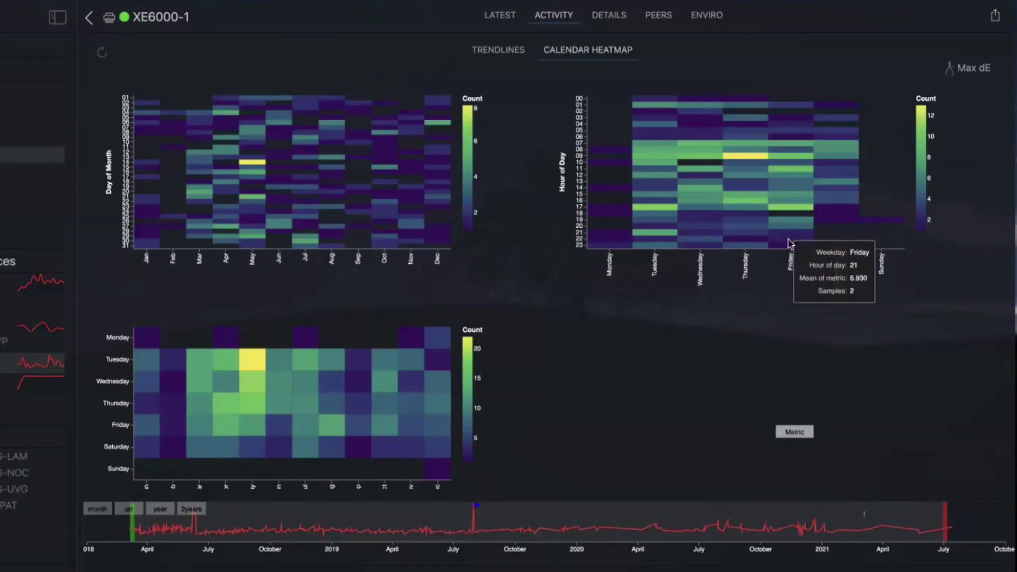
left_click(797, 433)
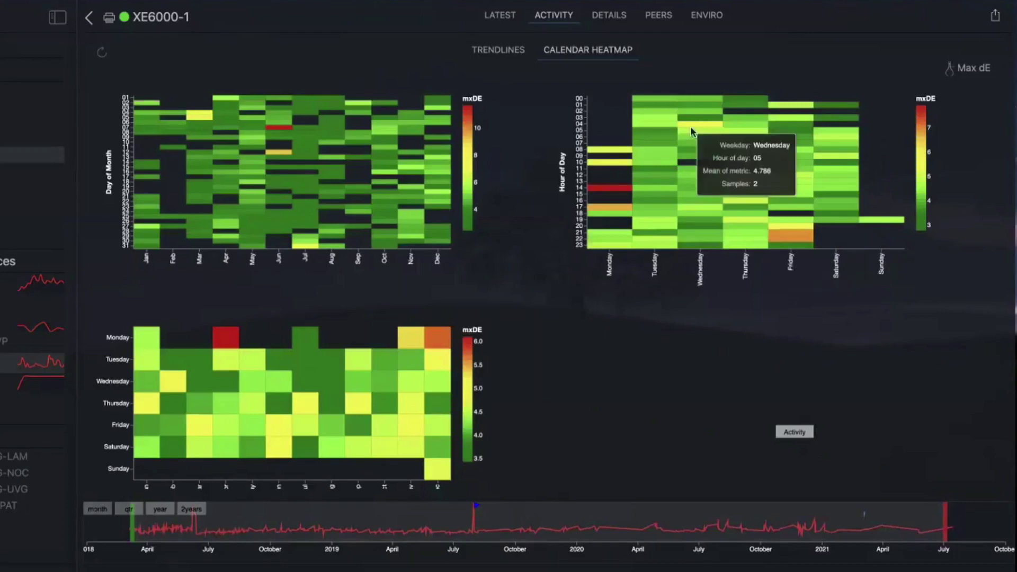
left_click(491, 55)
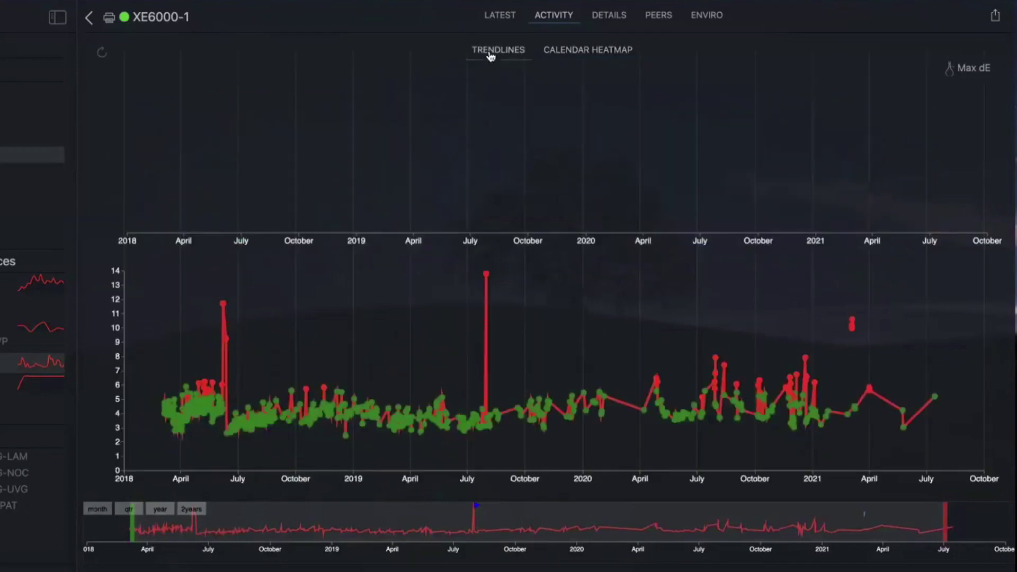
View the latest measurement's Metric Results Summary and its a/b graph
left_click(501, 17)
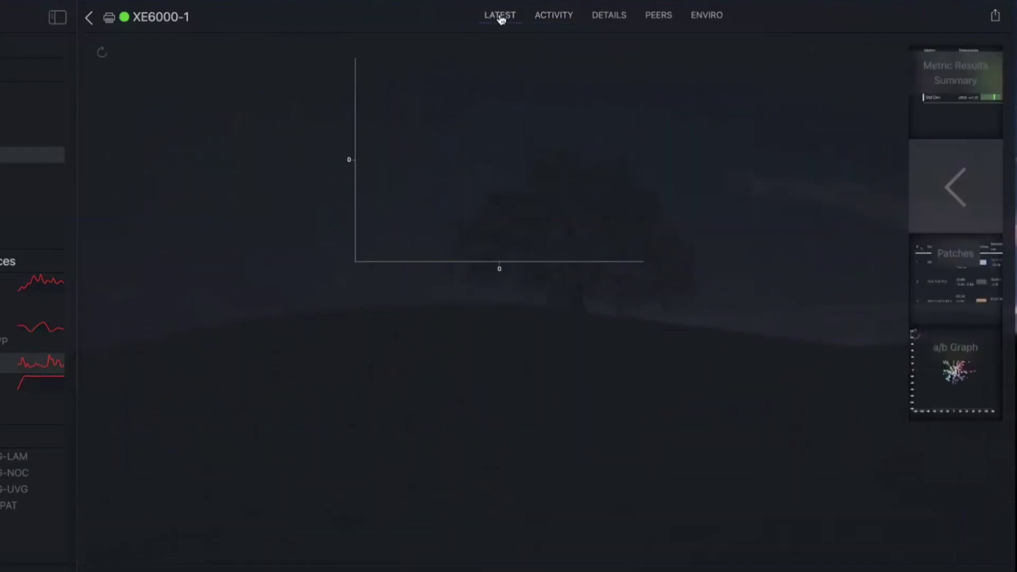
left_click(979, 116)
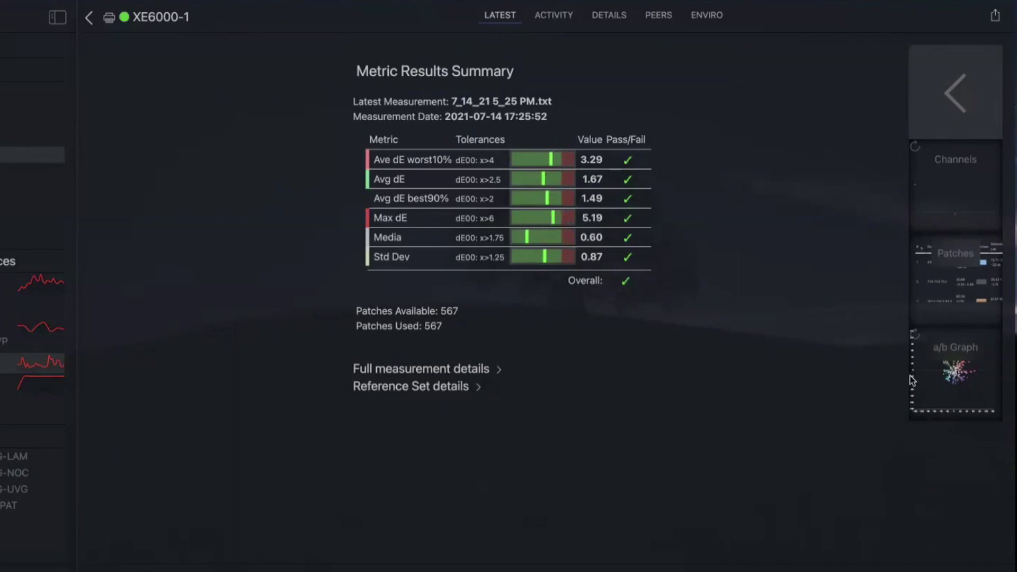
left_click(952, 380)
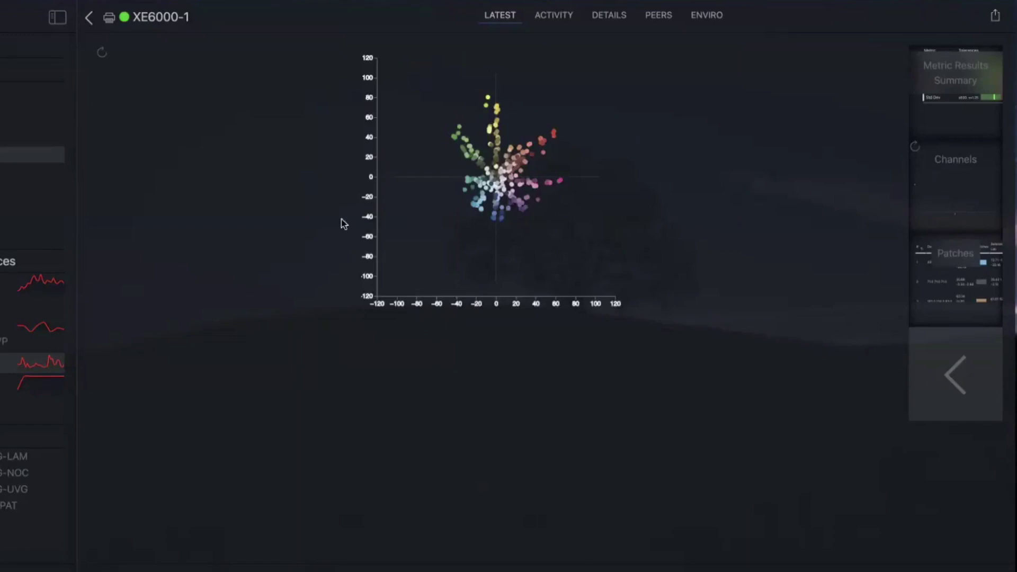
Open the latest measurement's patches, check the CRF graph, and return to the patch list
left_click(947, 284)
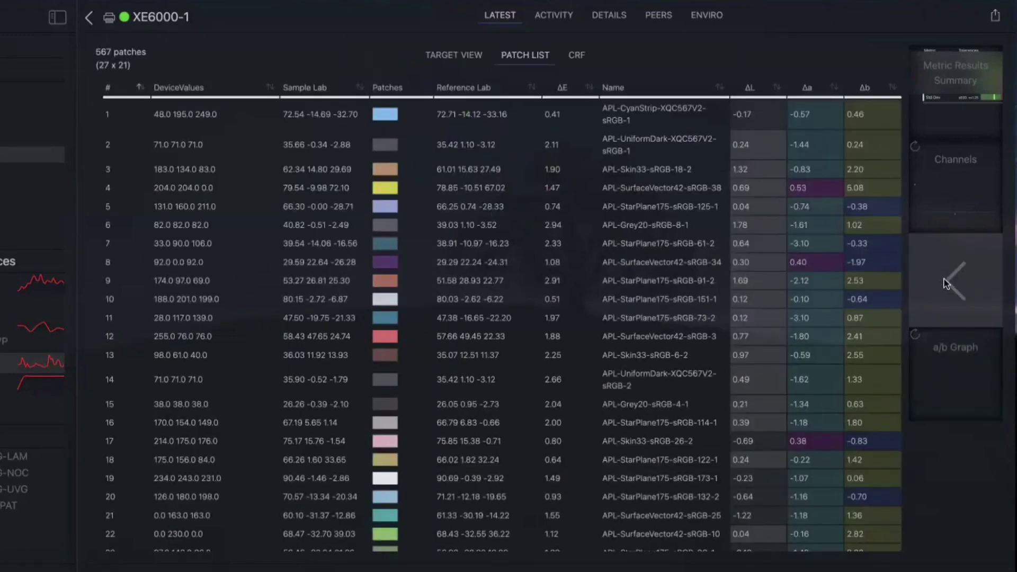
left_click(577, 56)
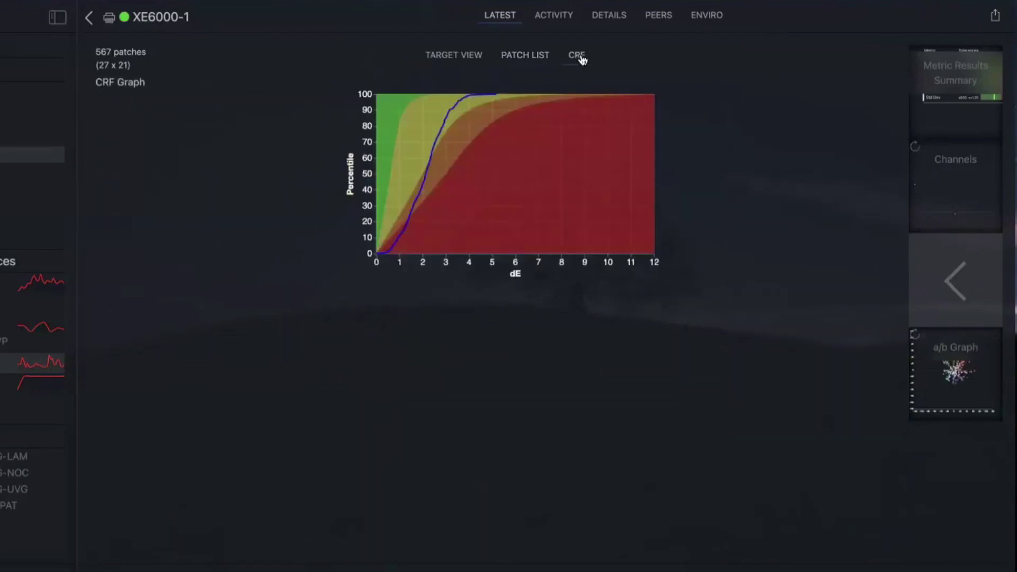
left_click(525, 57)
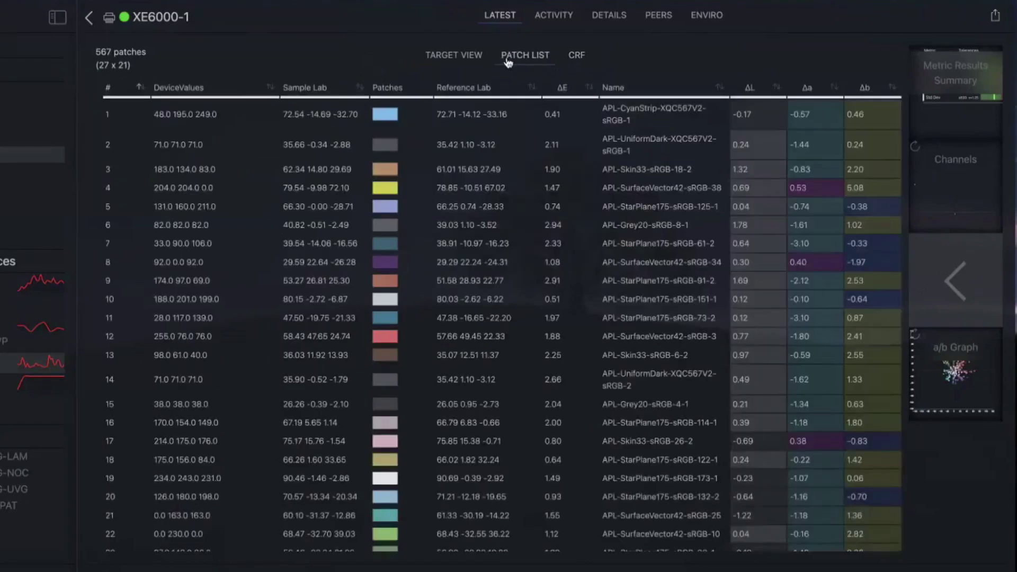
Show the target view, rotate it to set the target patches beside the Delta-E heatmap, and inspect the heatmap
left_click(465, 59)
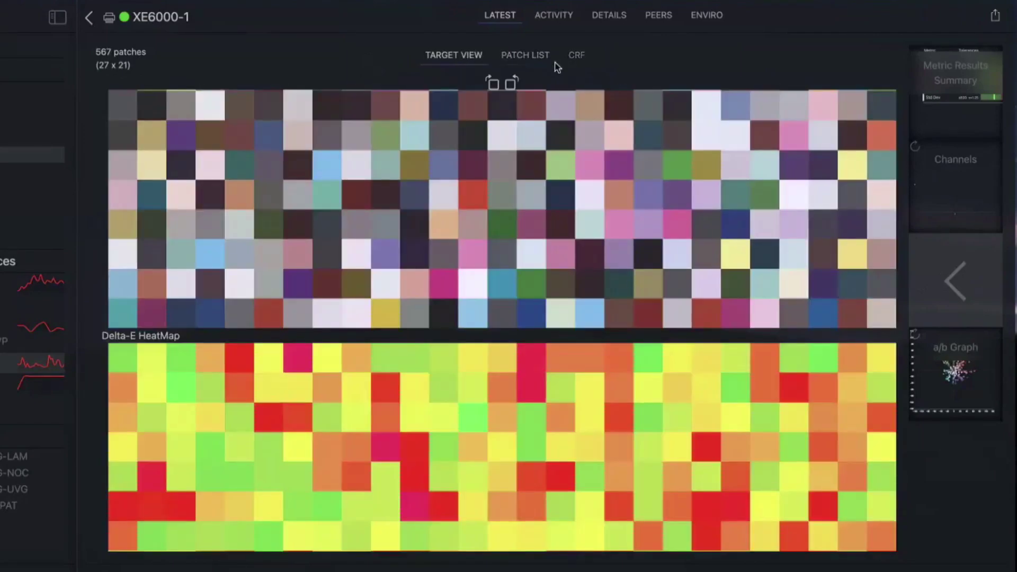
left_click(510, 83)
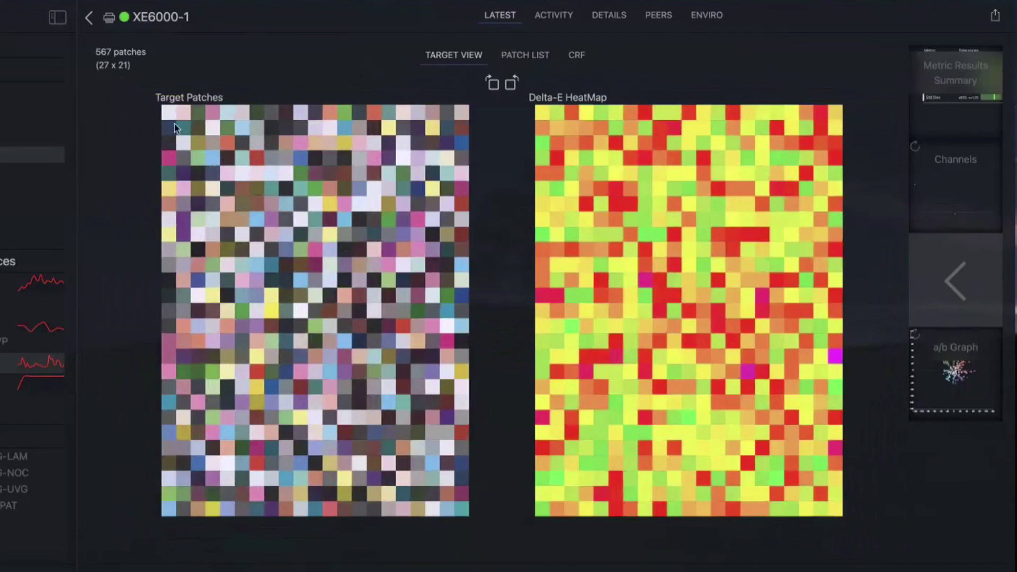
left_click(492, 86)
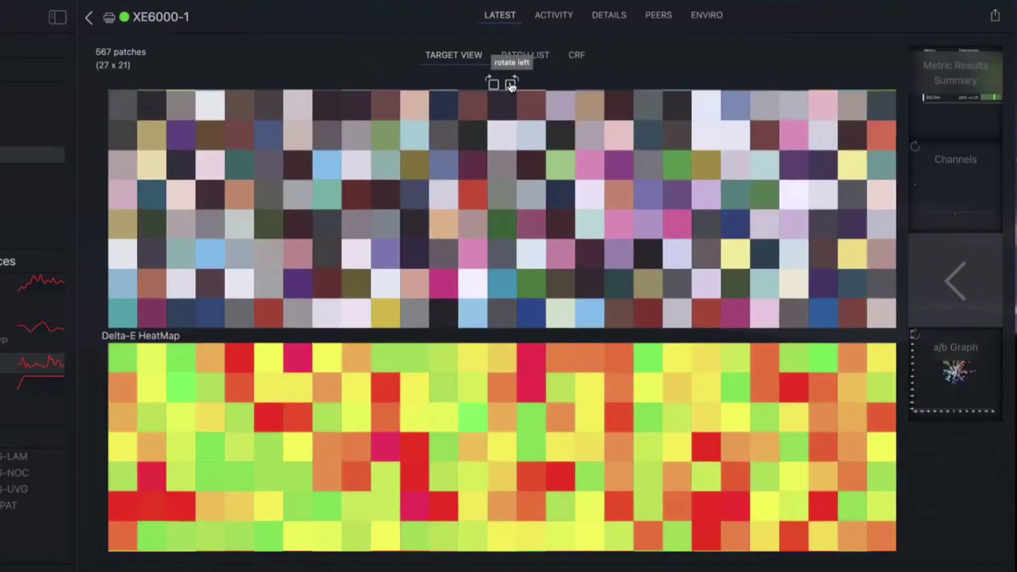
left_click(511, 84)
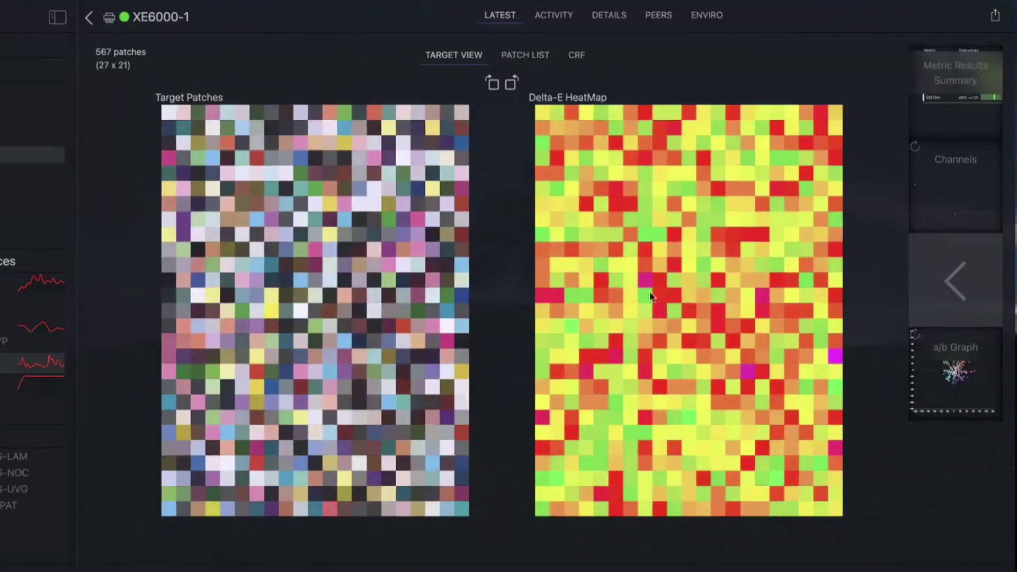
mouse_move(691, 340)
Return to the patch list and sort it by ΔE, trying both orders and ending with ascending
left_click(531, 60)
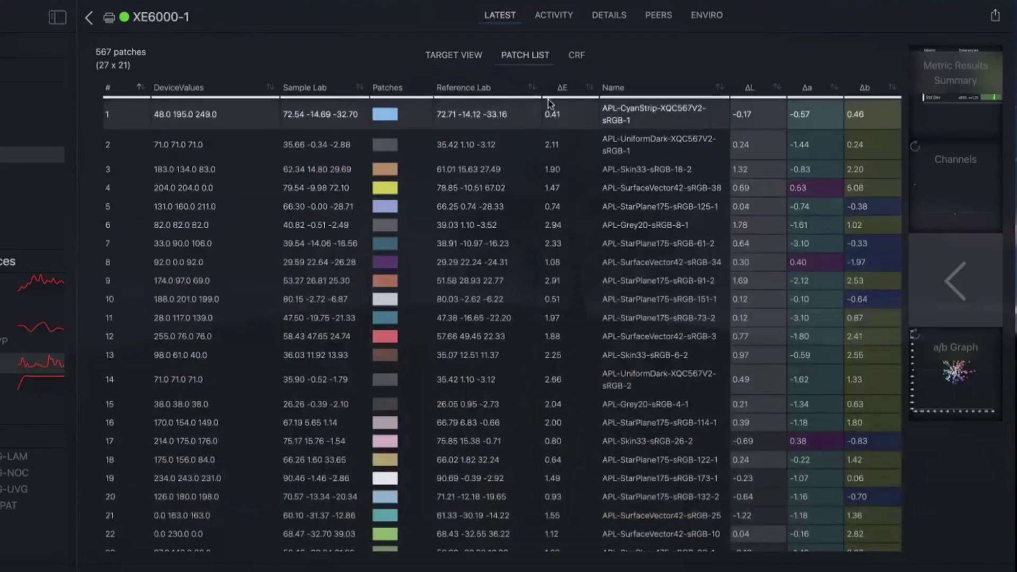
left_click(565, 89)
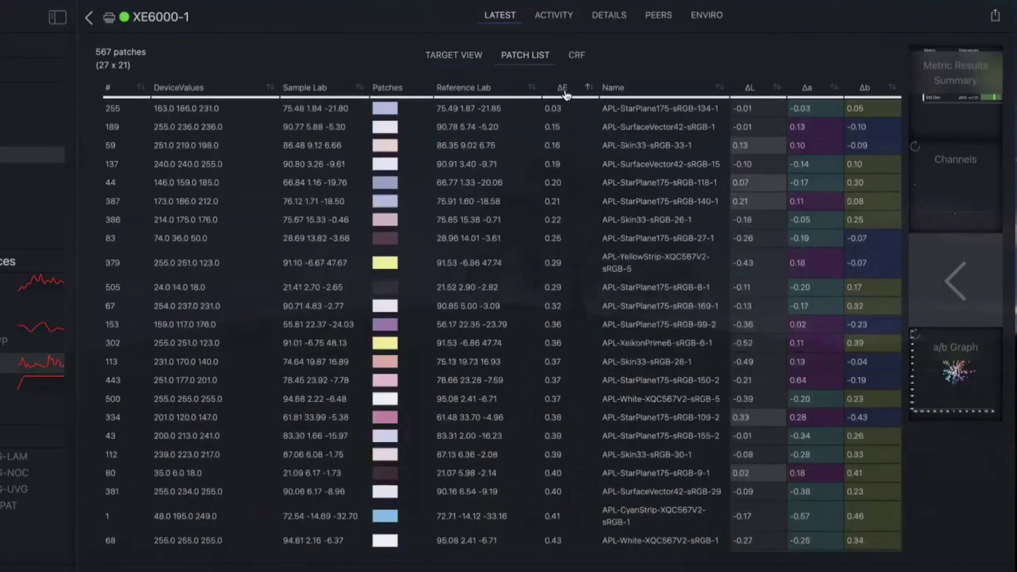
left_click(565, 89)
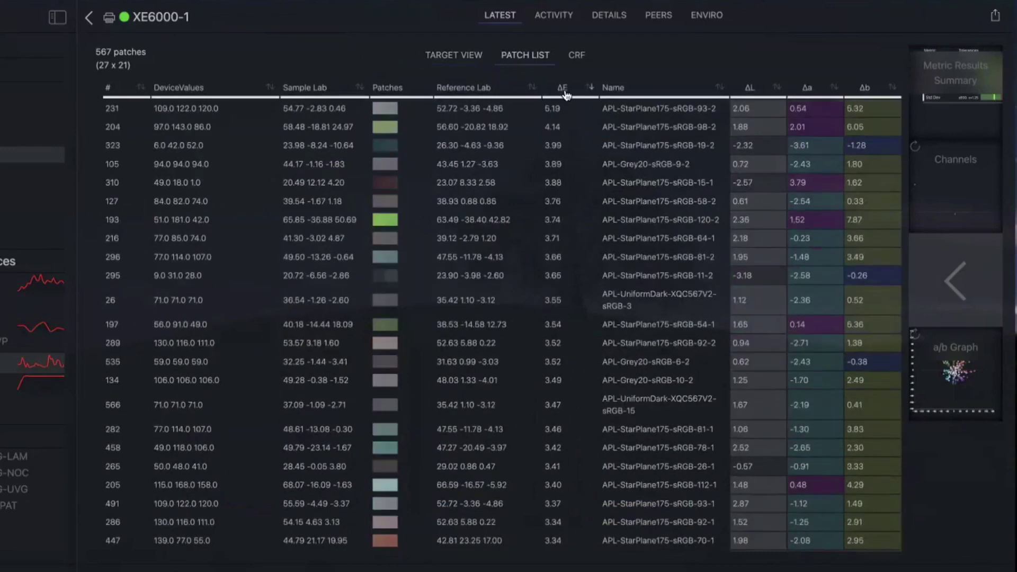
left_click(588, 89)
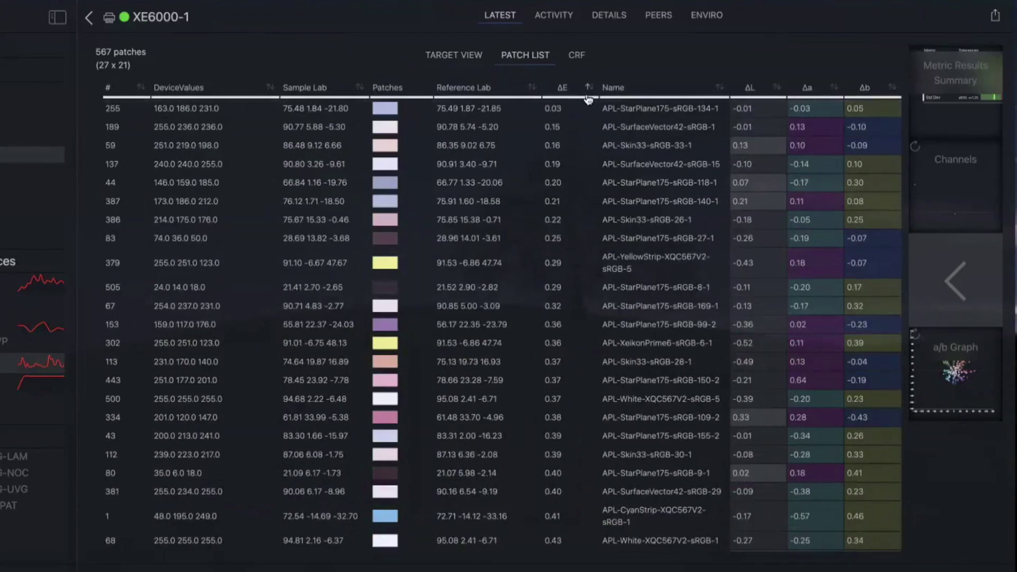
Sort the patch list by ΔE in descending order and return to the Metric Results Summary
left_click(589, 89)
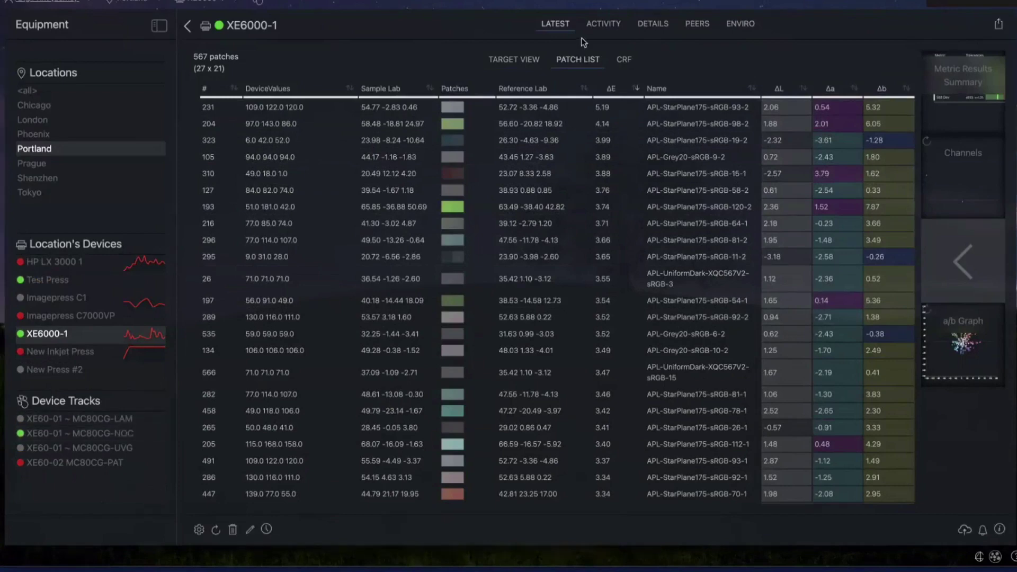
left_click(956, 105)
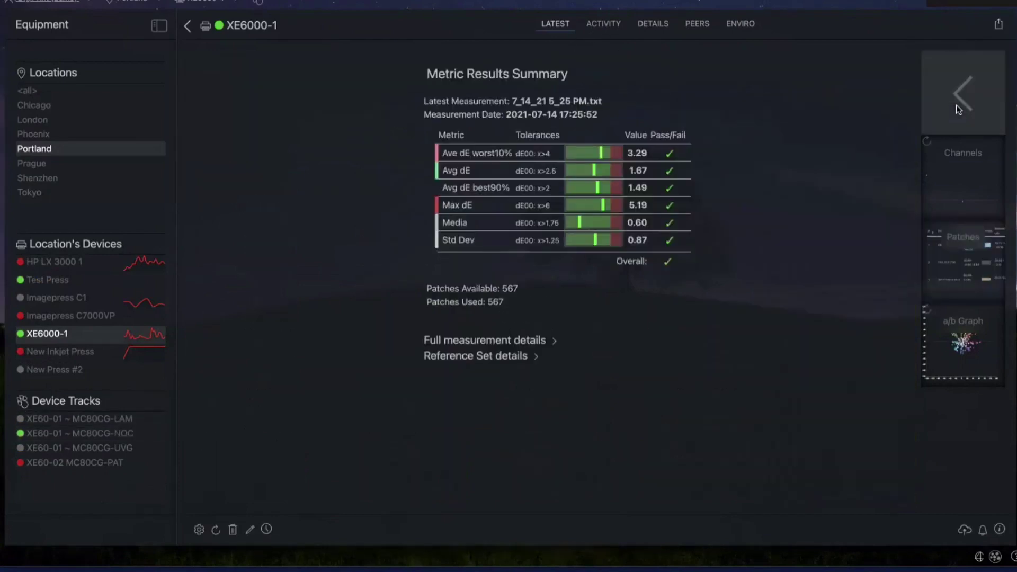
Open the full measurement details, inspect the color values and spectral graph of patch APL-Skin33-sRGB-18-2, and return to the patch list
left_click(469, 345)
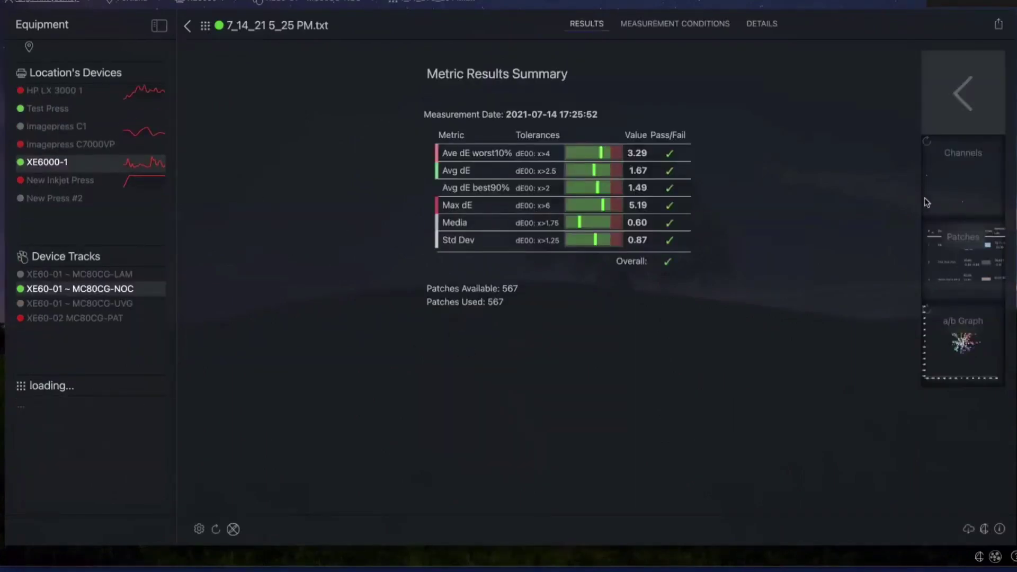
left_click(971, 269)
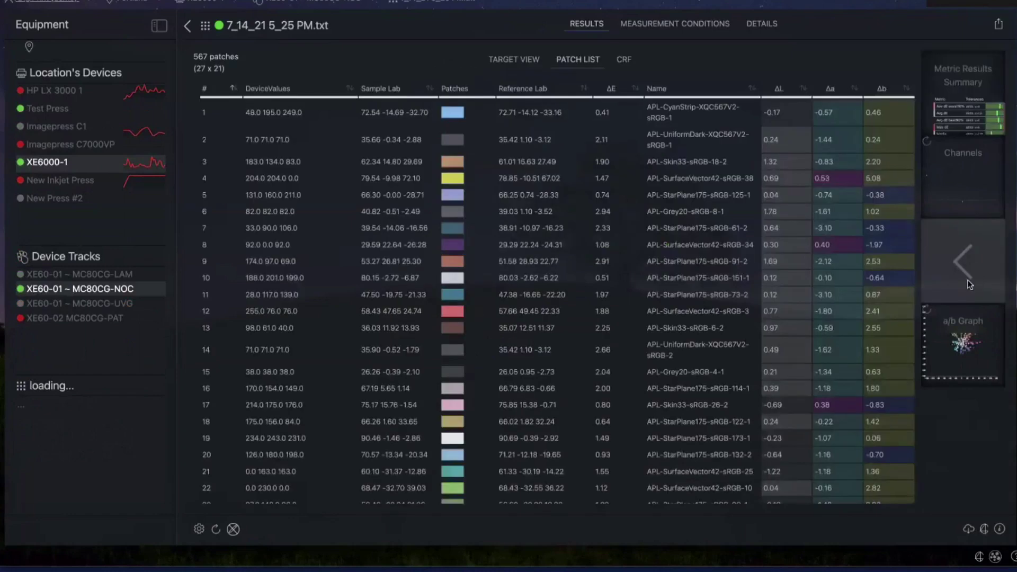
left_click(460, 161)
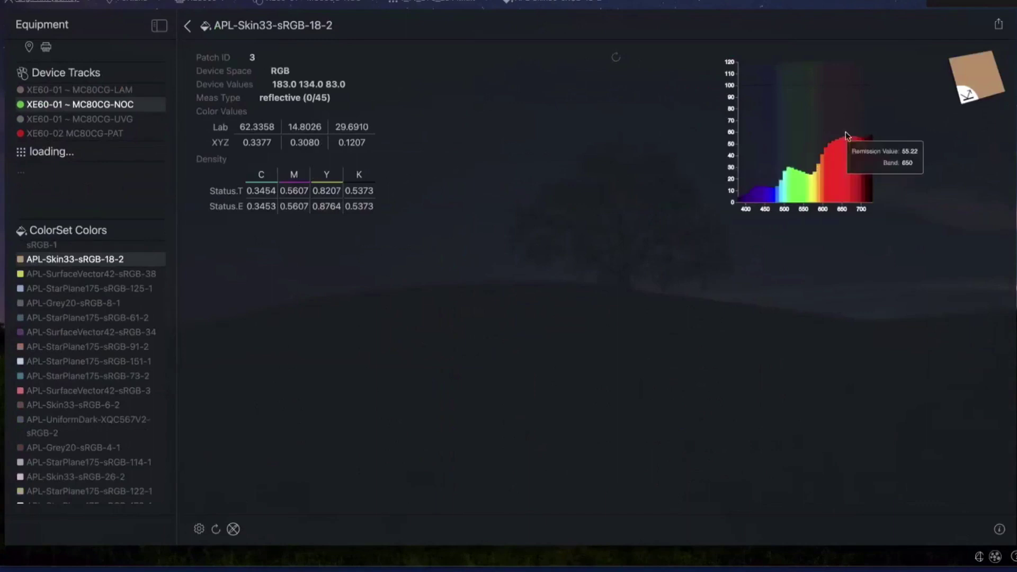
mouse_move(839, 182)
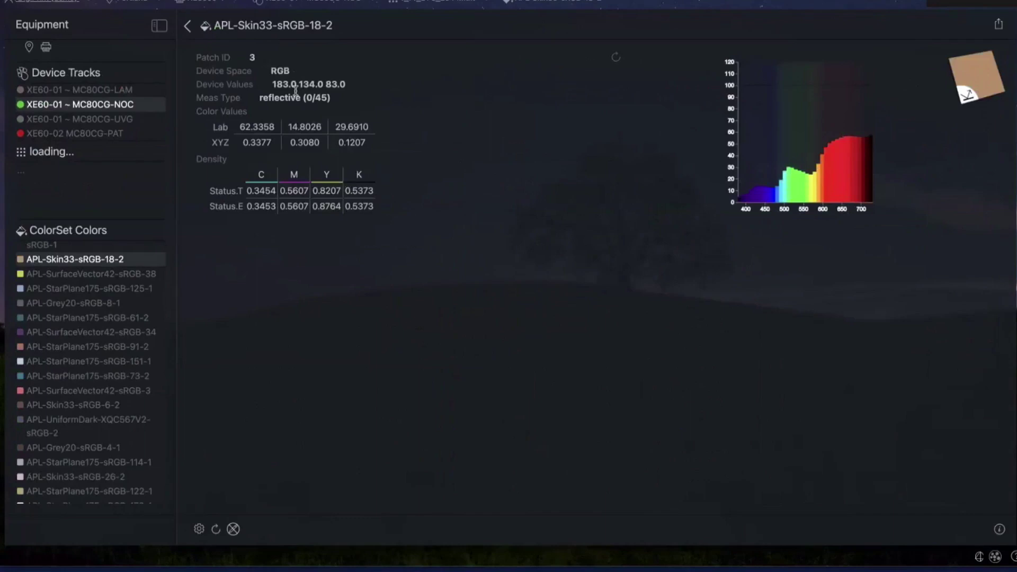
left_click(188, 27)
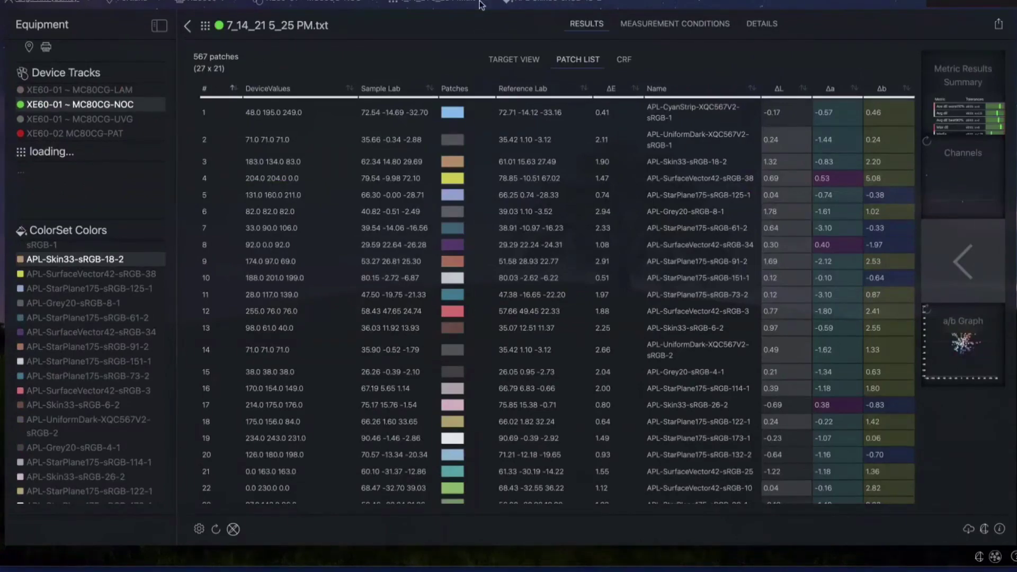
Select the XE60-01 ~ MC80CG-UVG track, view the XE6000-1 device details, and check its edit form without saving
left_click(97, 109)
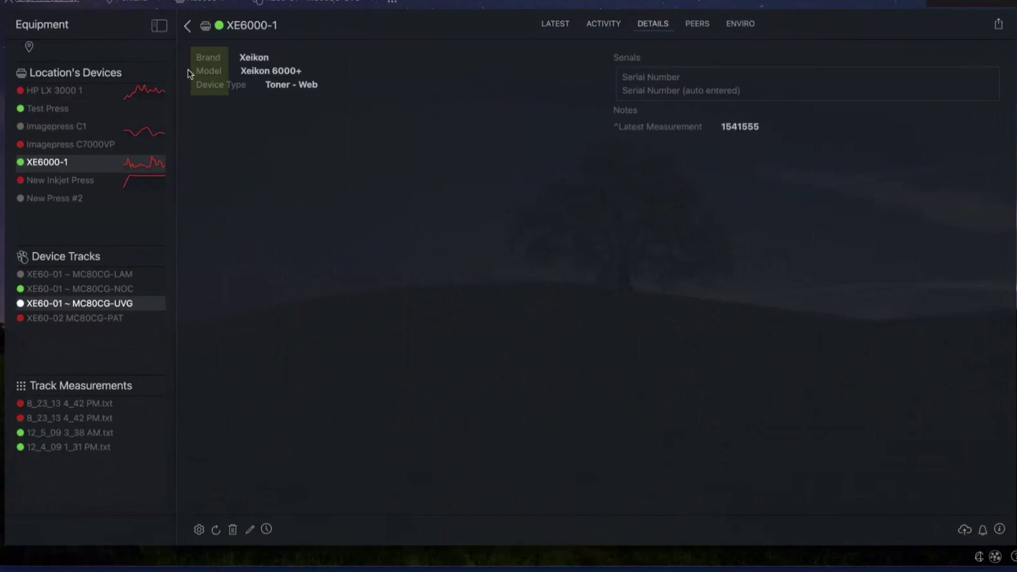
left_click(215, 61)
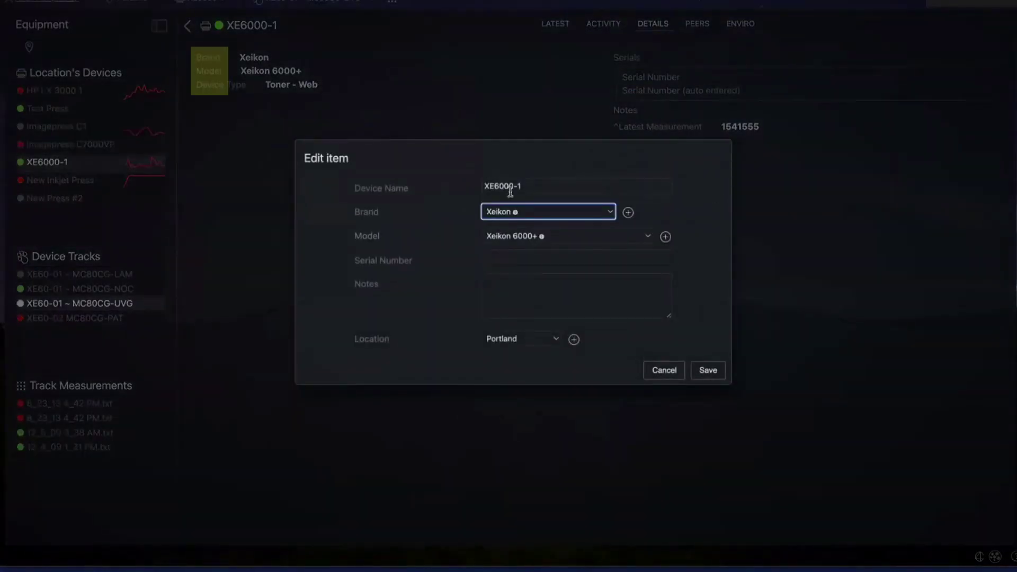
left_click(656, 369)
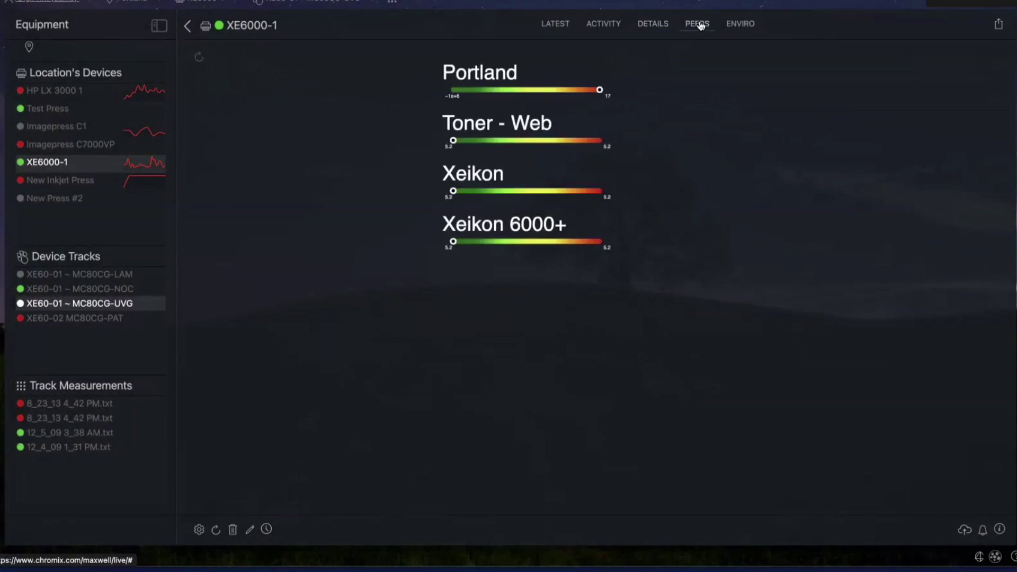
Examine how XE6000-1's latest measurement compares with peer presses at the same location and of the same type, brand and model
mouse_move(613, 124)
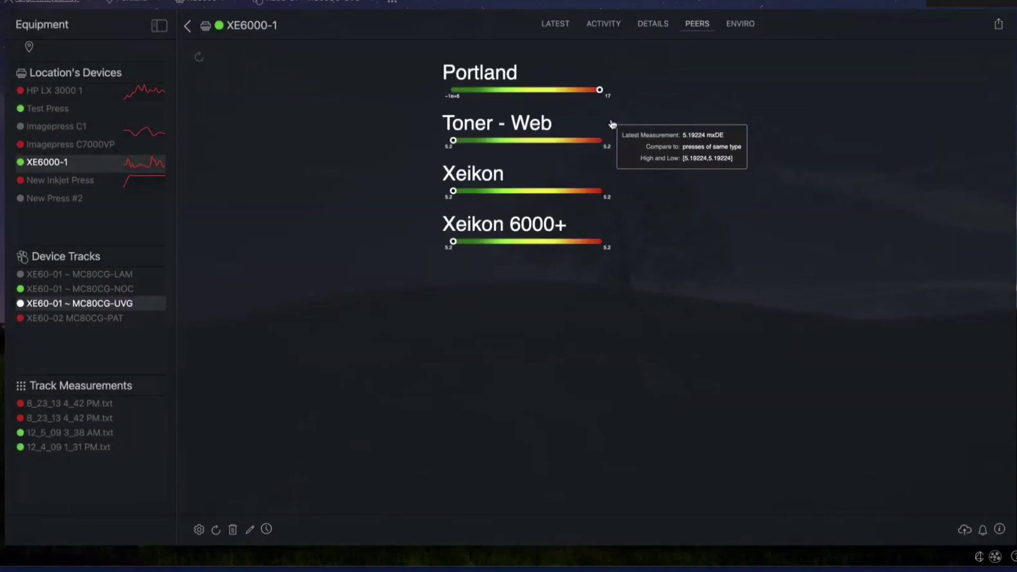
mouse_move(453, 234)
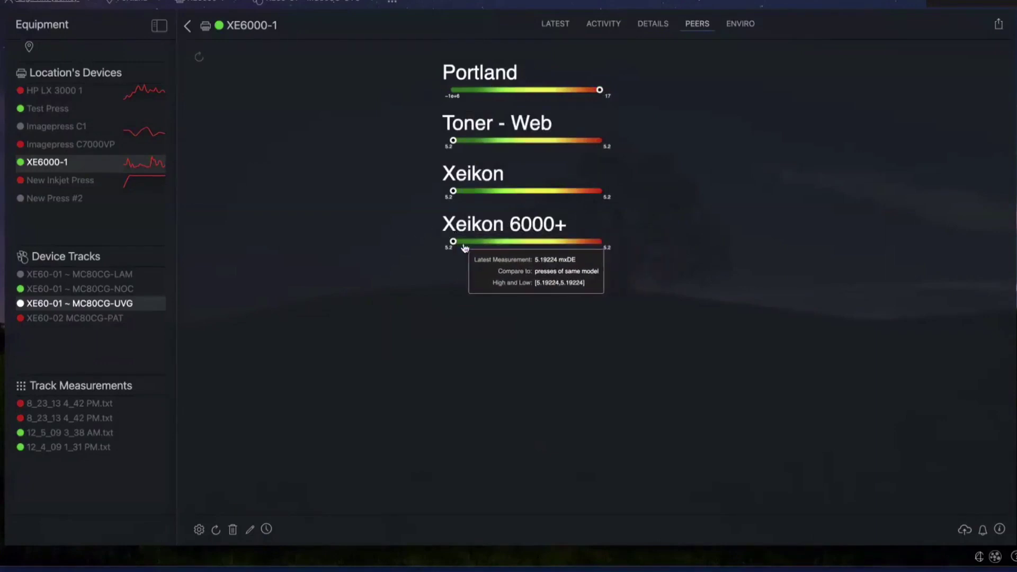
mouse_move(530, 247)
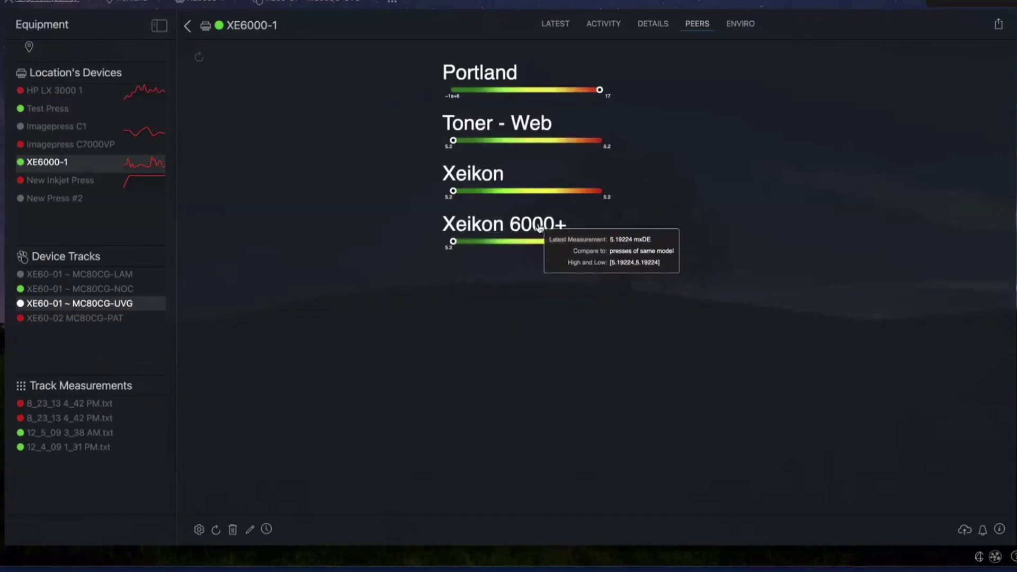
mouse_move(484, 179)
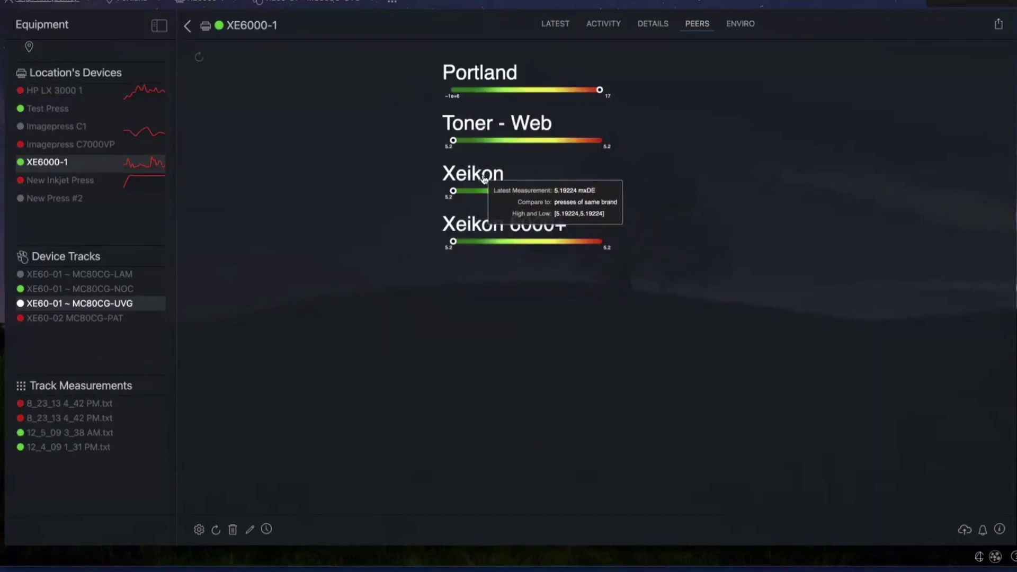
mouse_move(530, 123)
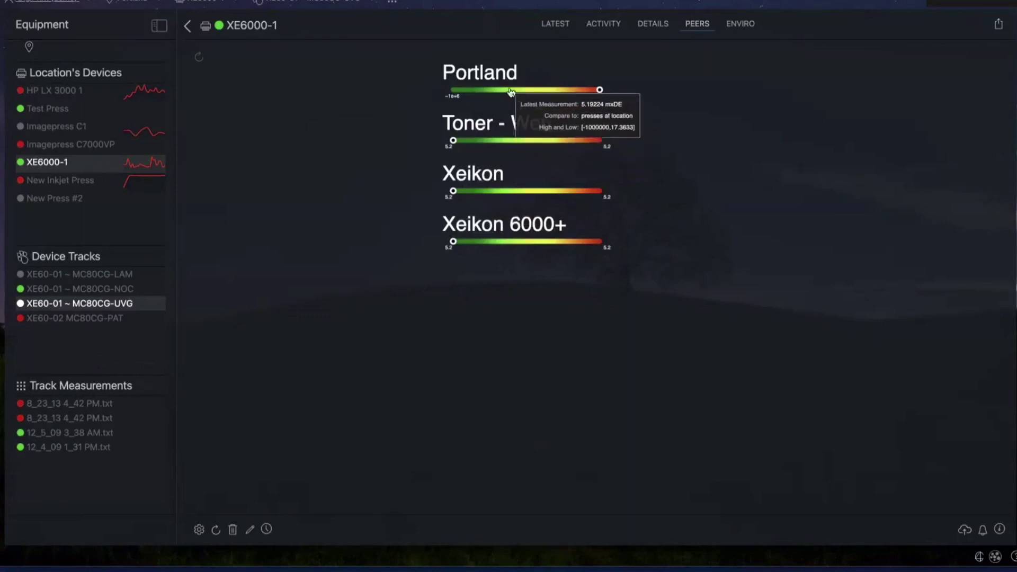
mouse_move(508, 81)
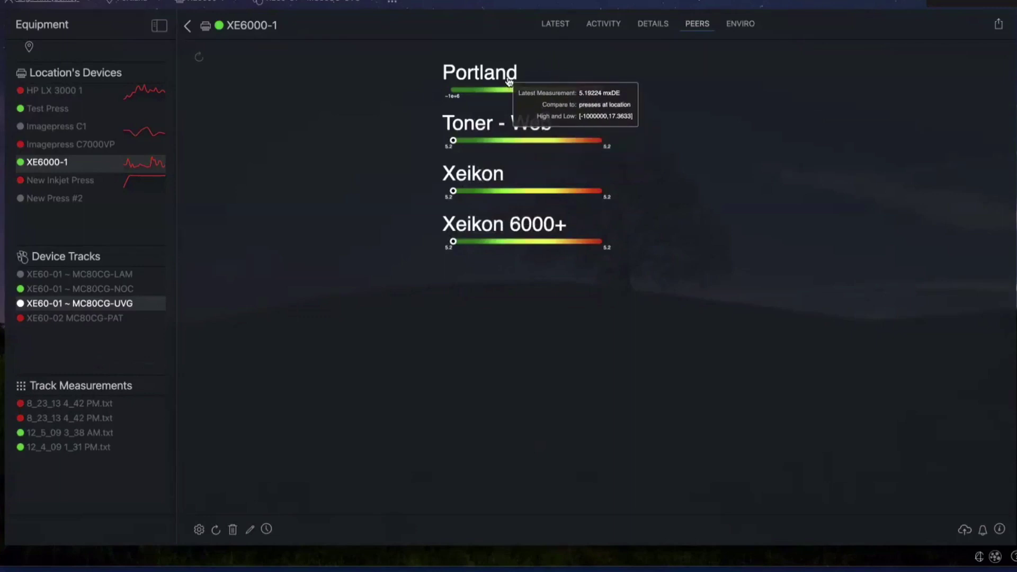
mouse_move(458, 150)
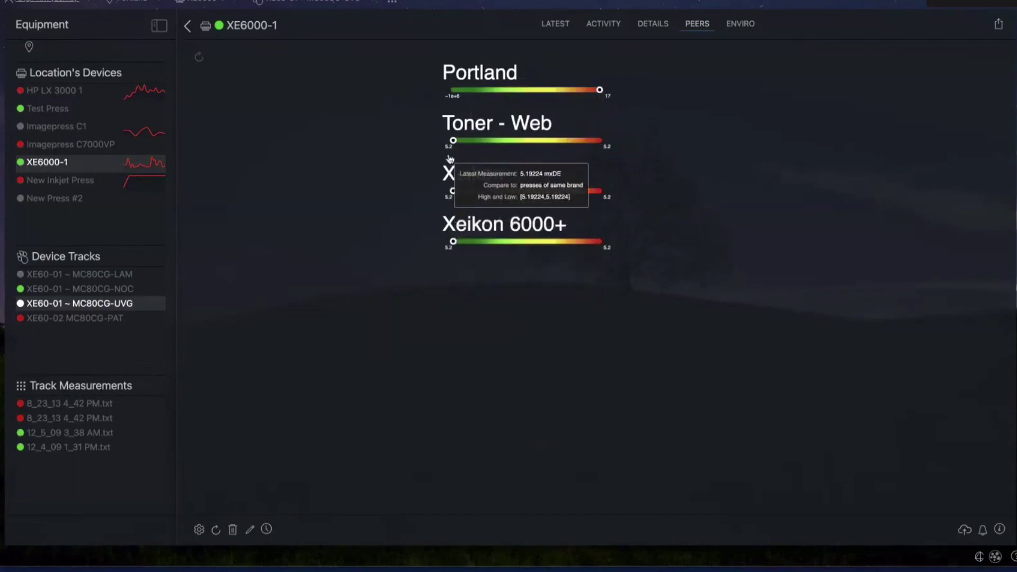
mouse_move(450, 89)
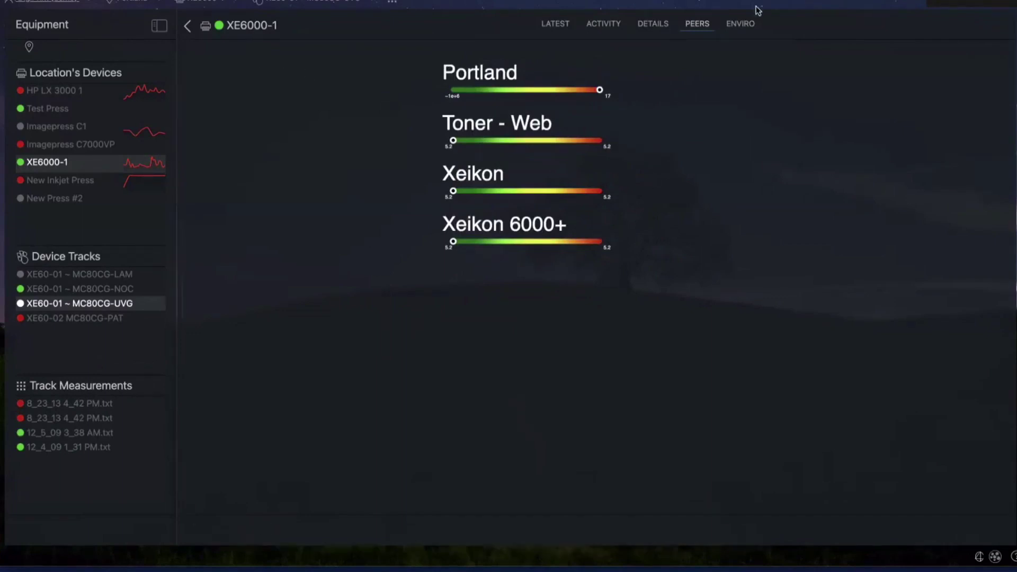
View XE6000-1's environment readings and forecast, and check the device's info and permissions
left_click(739, 27)
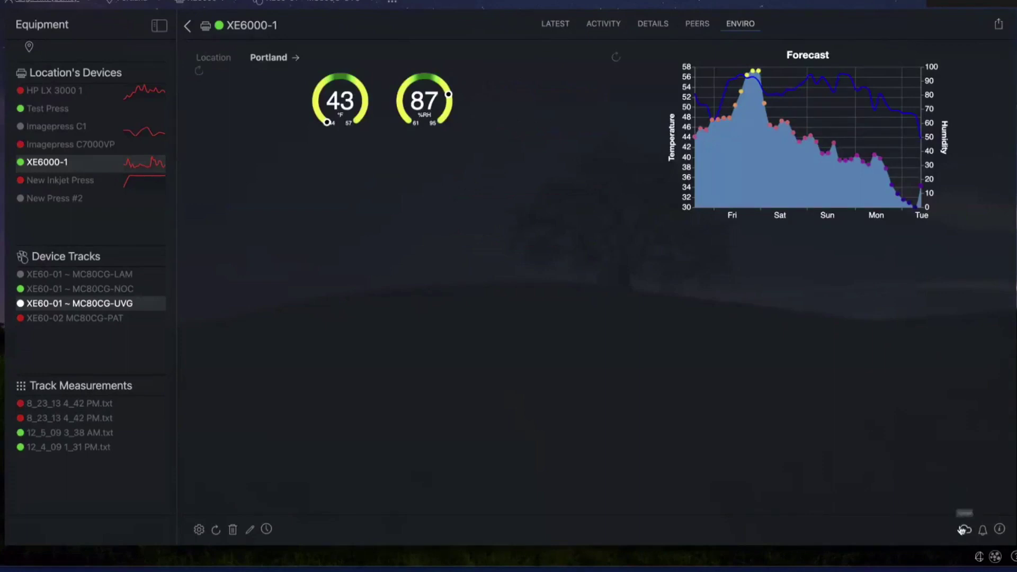
left_click(999, 529)
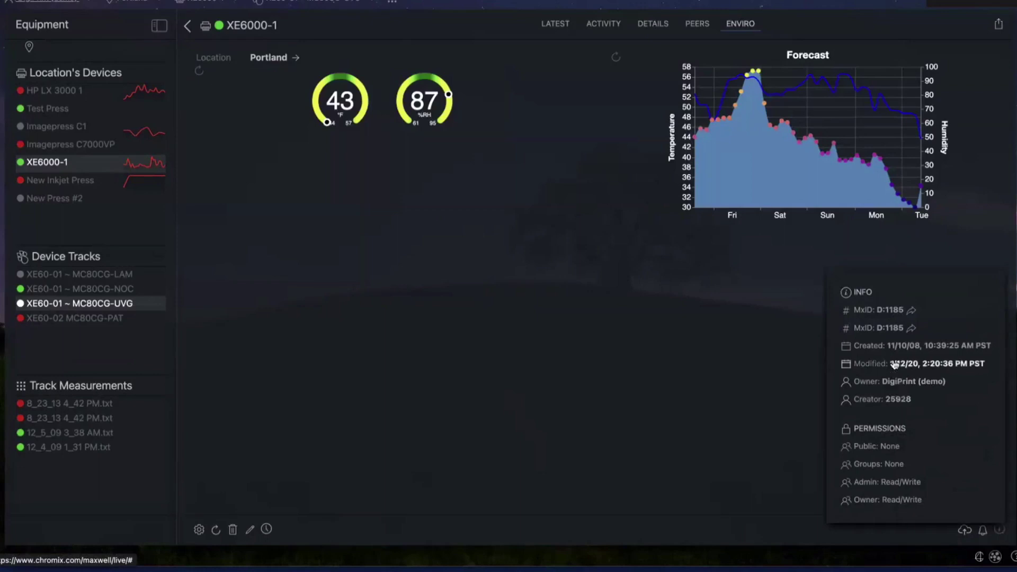
left_click(805, 377)
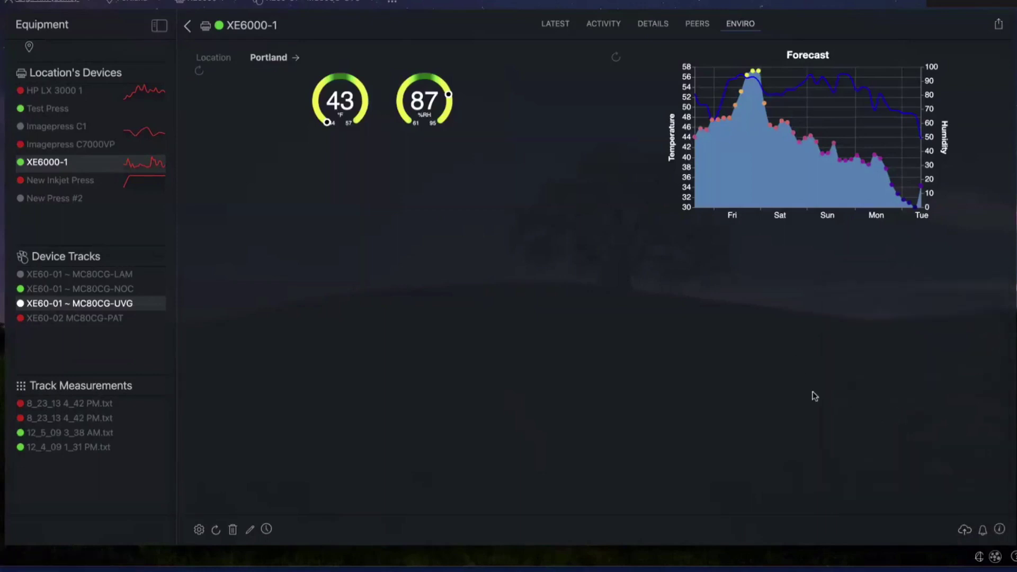
Create a device-level notifier for XE6000-1 named New Date with the trigger Track/Job - new data measurements and no additional email addresses
left_click(983, 531)
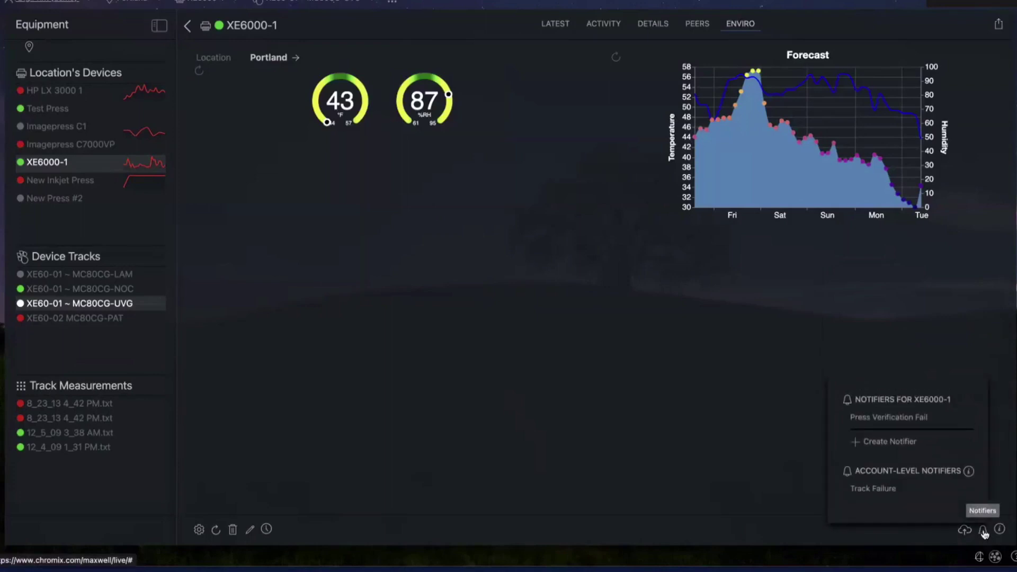
left_click(854, 443)
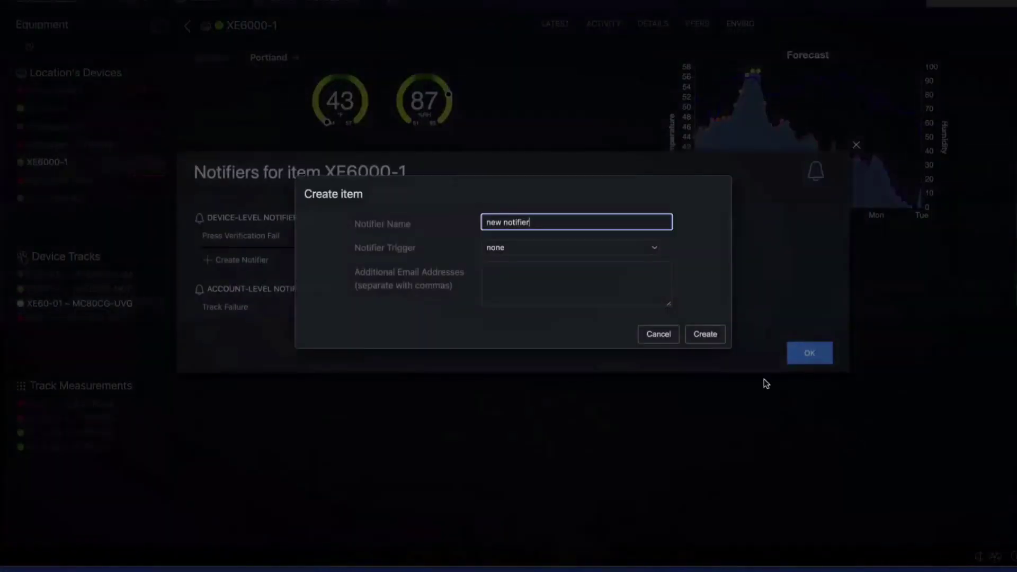
key("ctrl+a")
type("New Date")
left_click(648, 248)
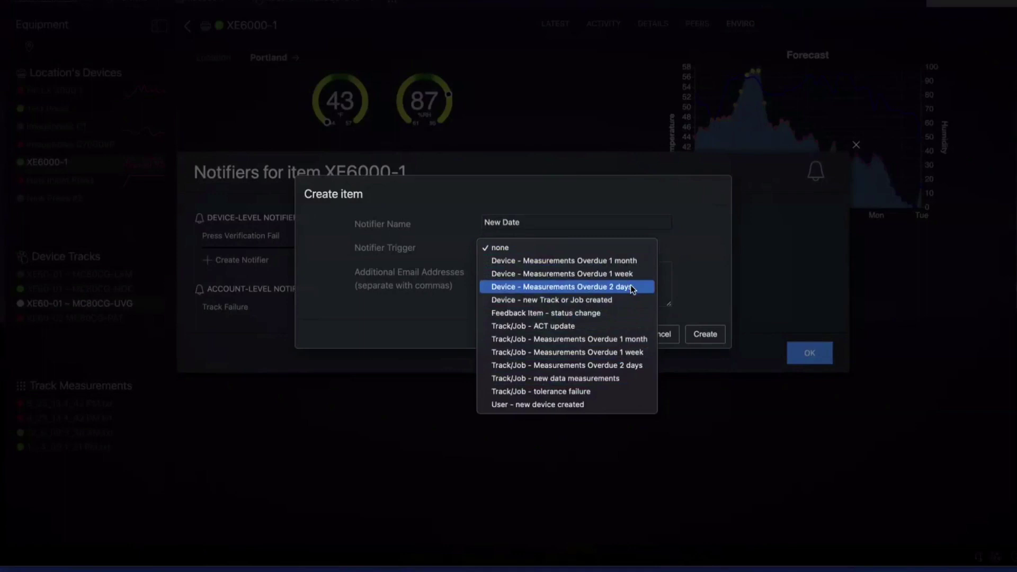
left_click(612, 377)
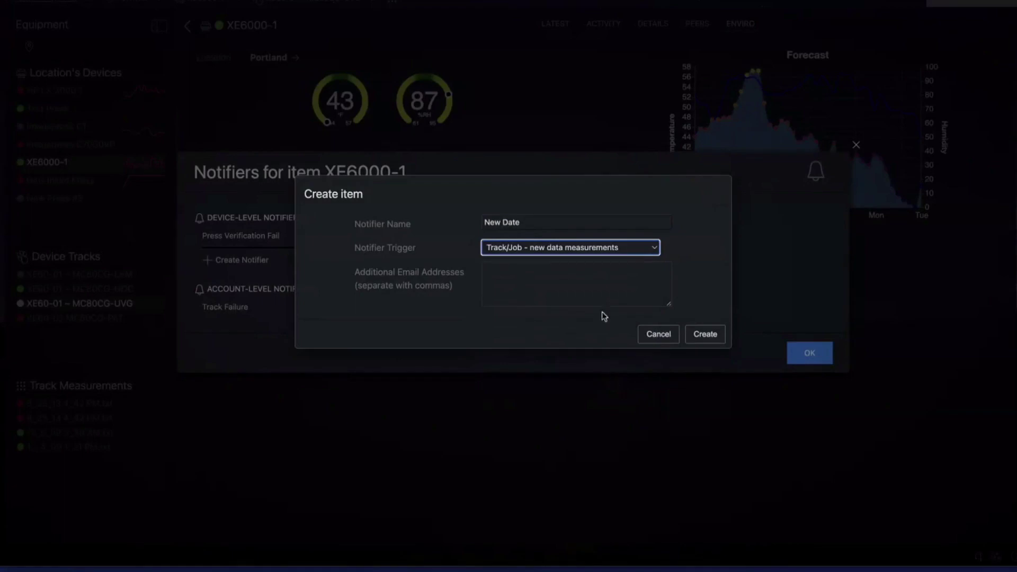
left_click(577, 268)
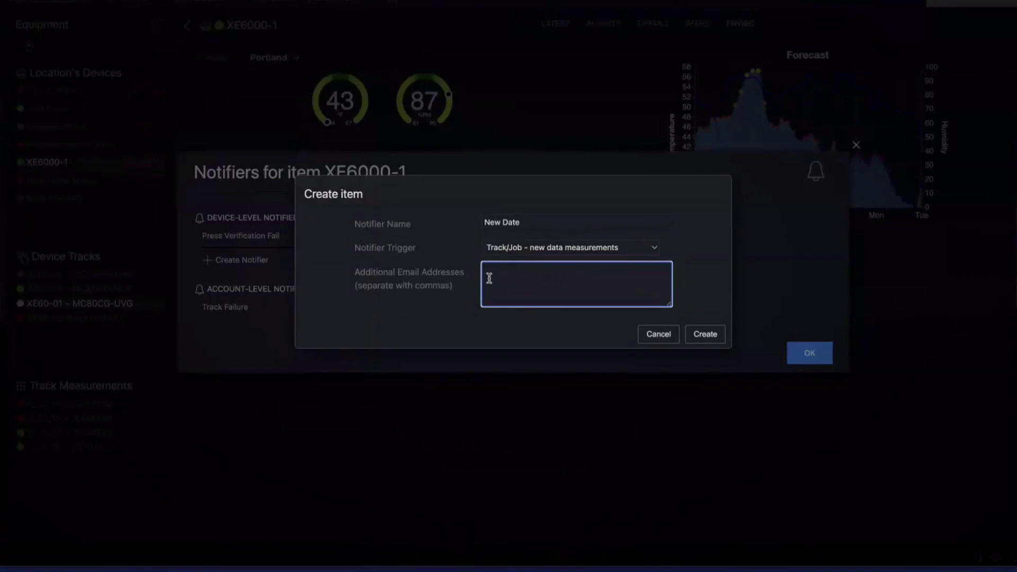
left_click(699, 334)
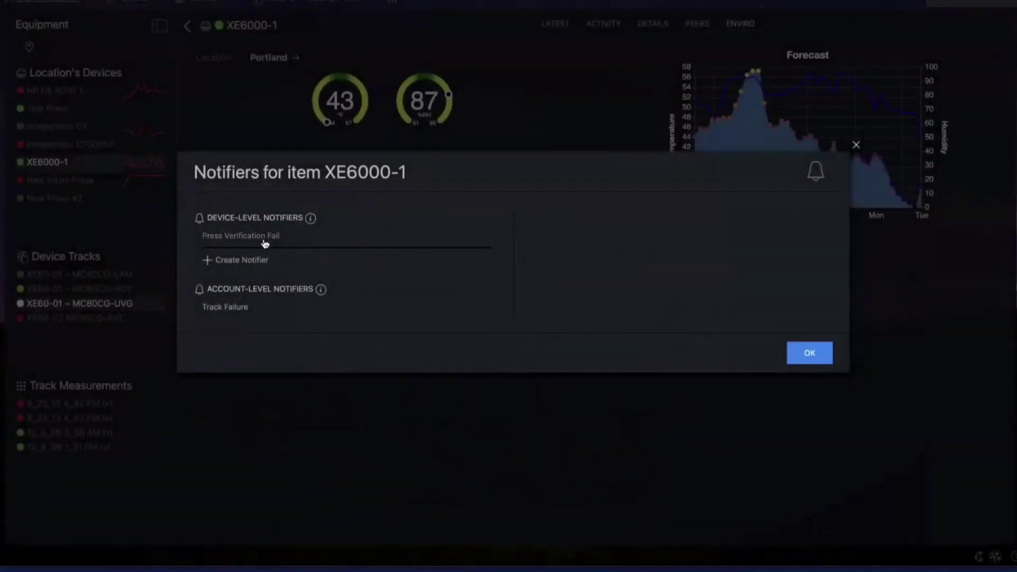
Review the settings of the Press Verification Fail and New Date notifiers, and close the notifiers dialog
left_click(253, 236)
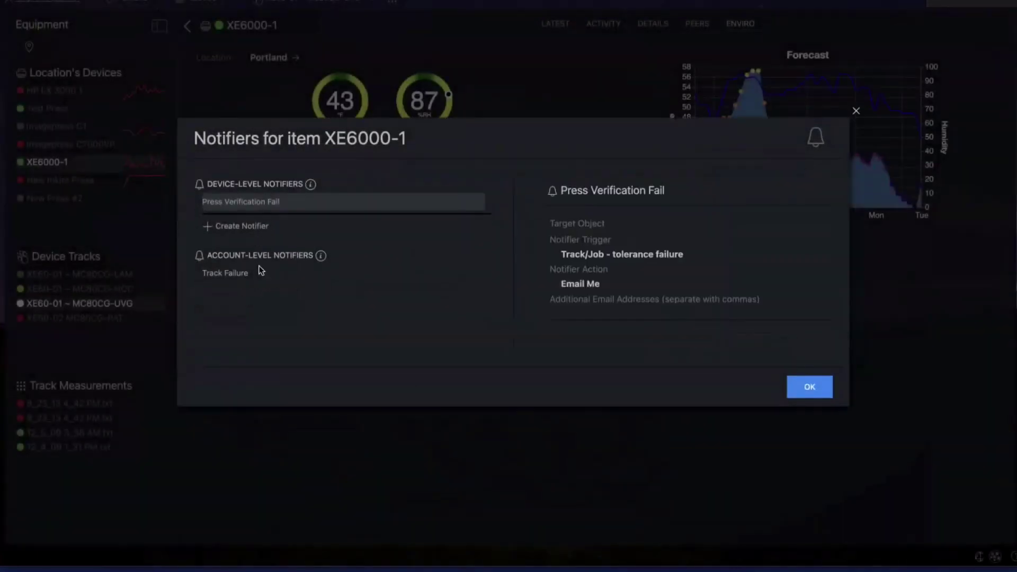
left_click(231, 203)
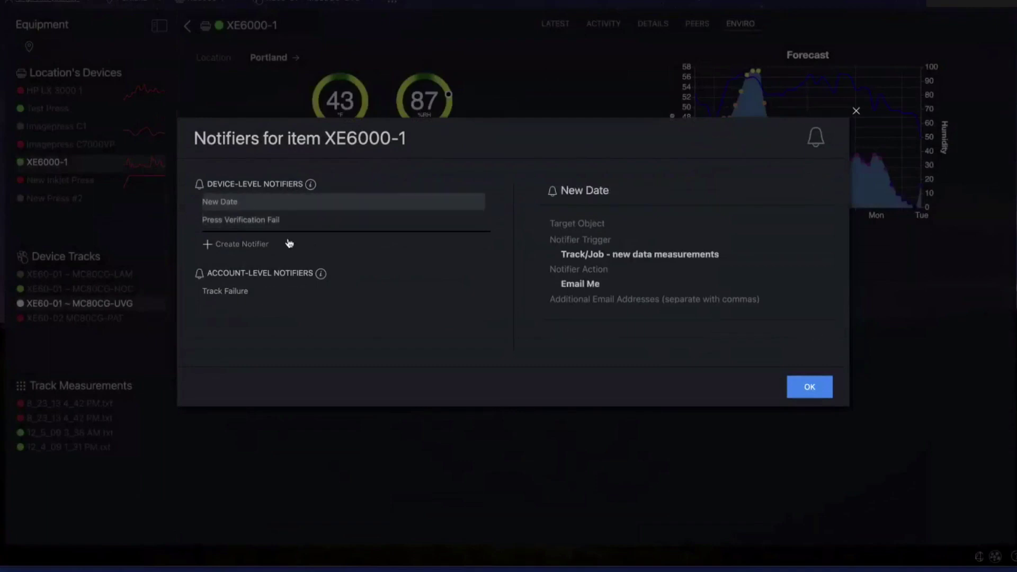
left_click(280, 228)
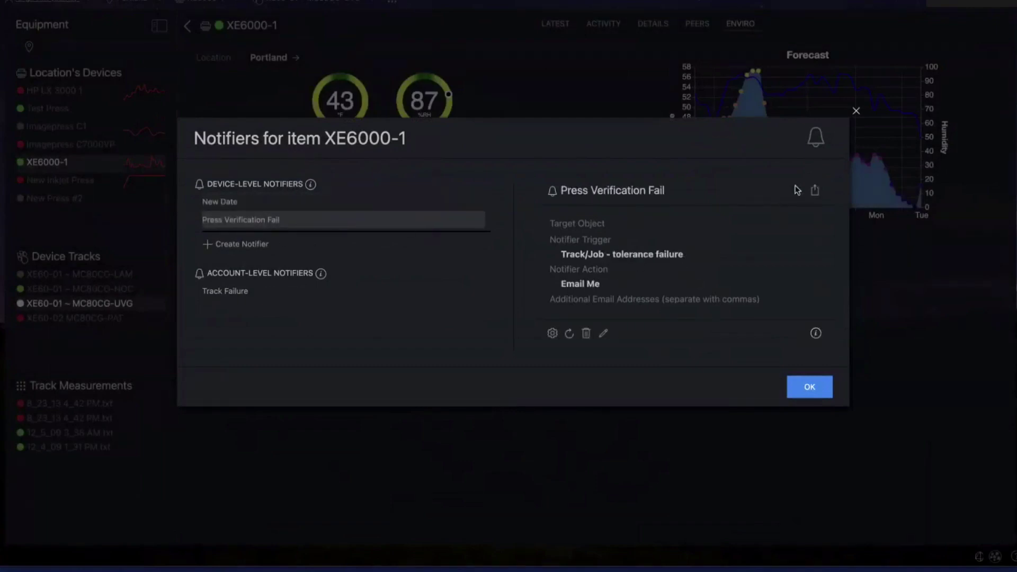
left_click(801, 383)
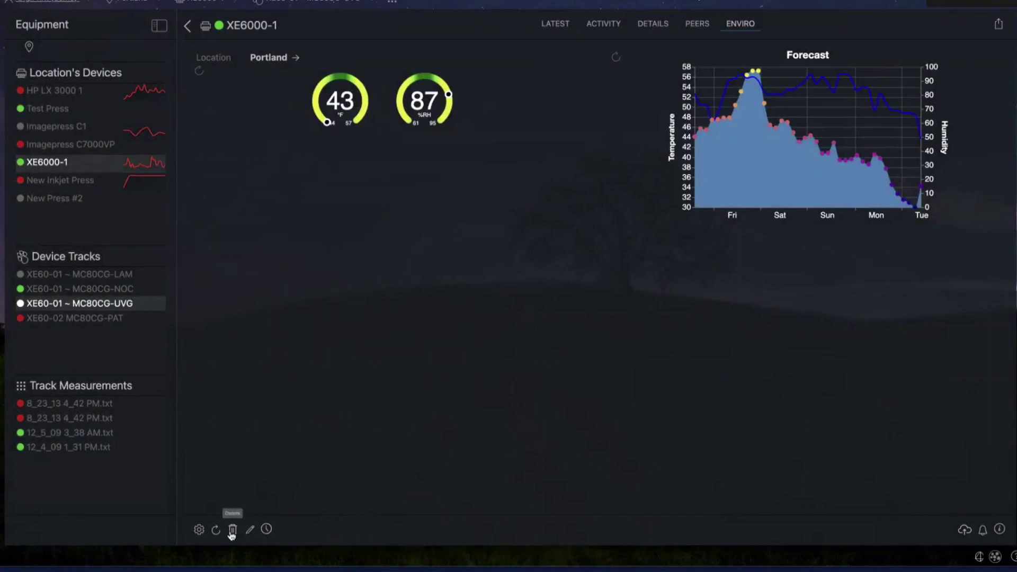
Bring the locations back into the Equipment sidebar, collapse the sidebar, and open the breadcrumb's list of the location's devices
left_click(200, 530)
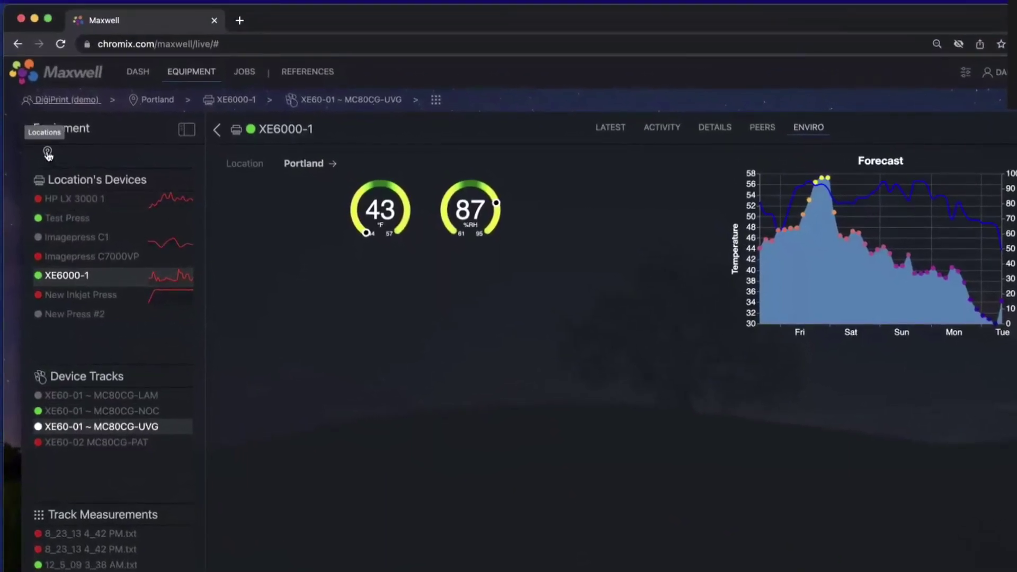
left_click(47, 153)
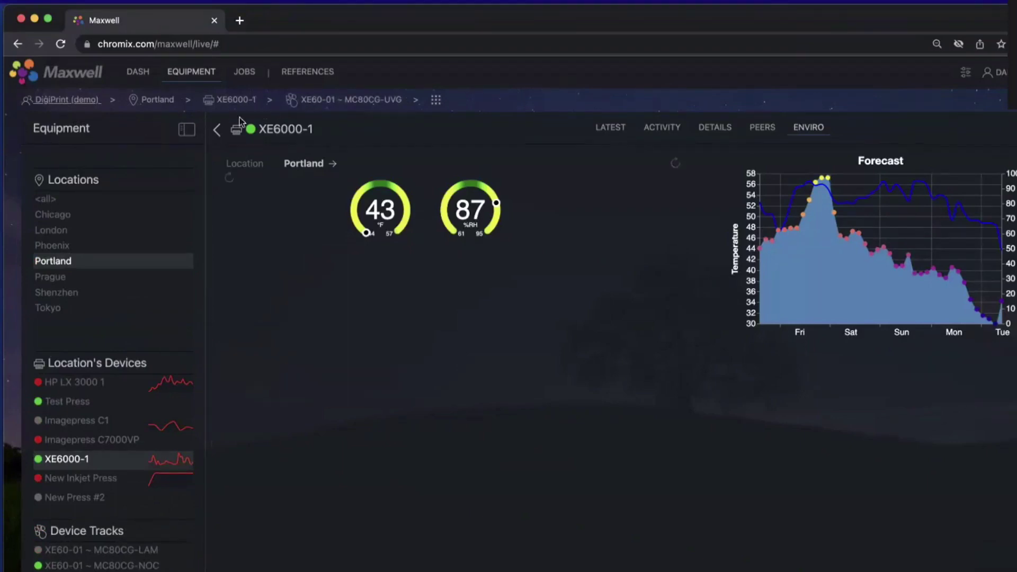
left_click(187, 131)
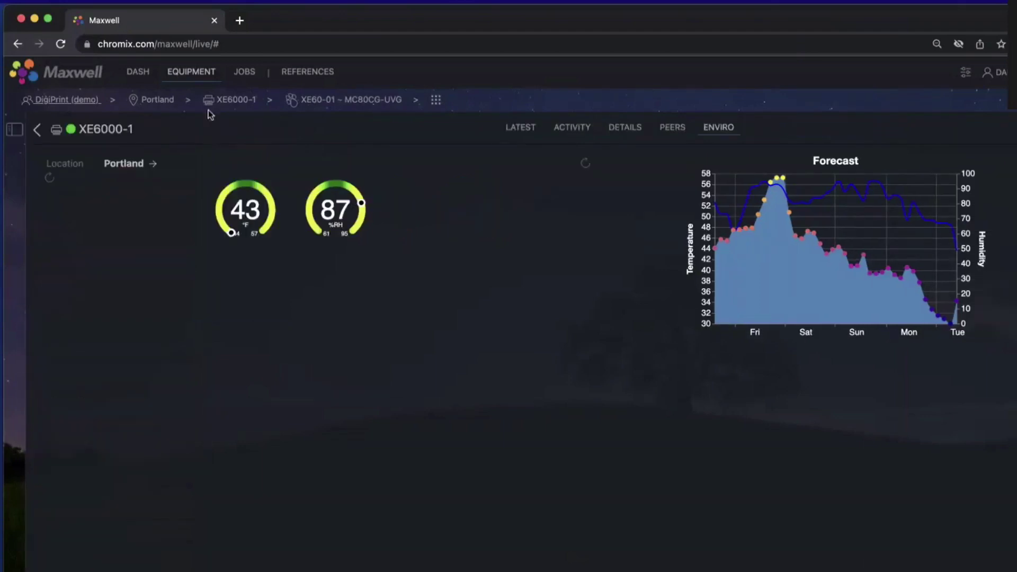
left_click(233, 104)
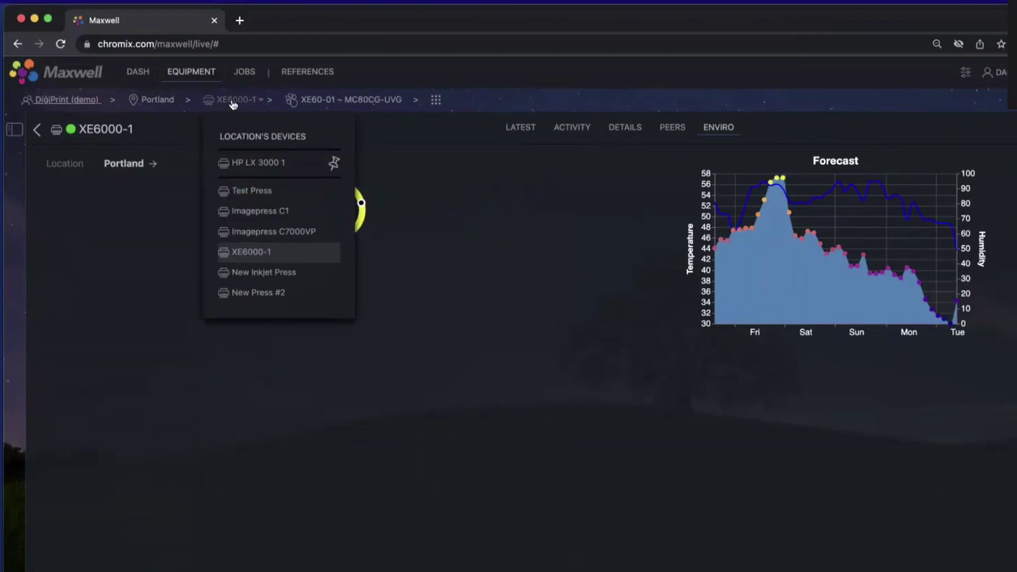
Check the breadcrumb's lists of device tracks and location's devices, and close the open list
left_click(336, 102)
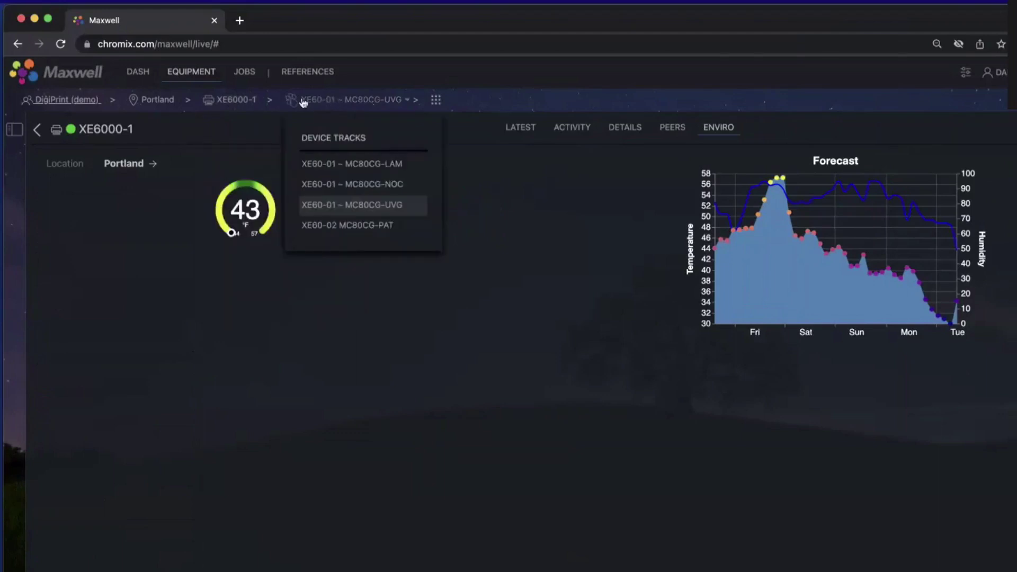
left_click(233, 99)
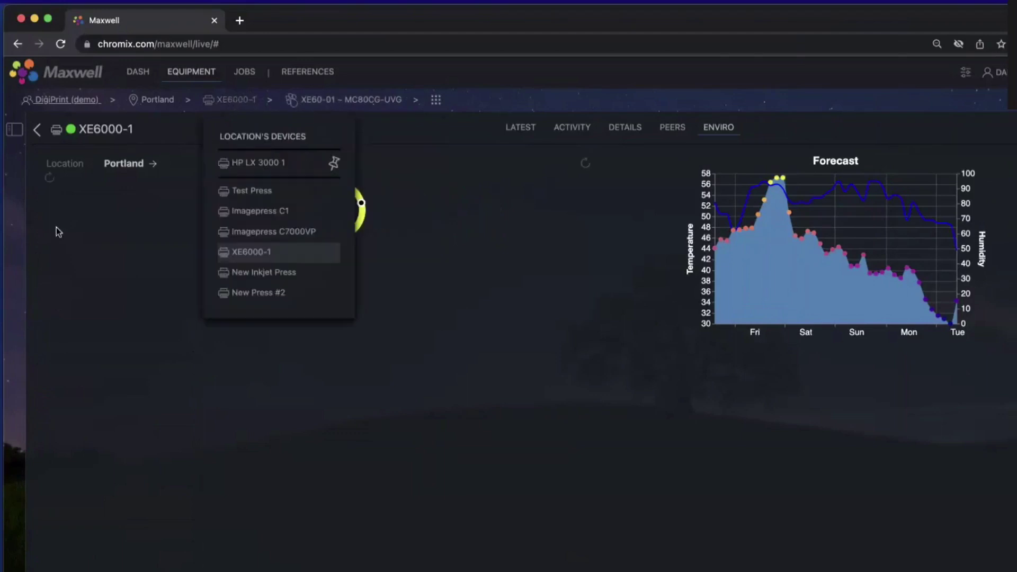
left_click(90, 236)
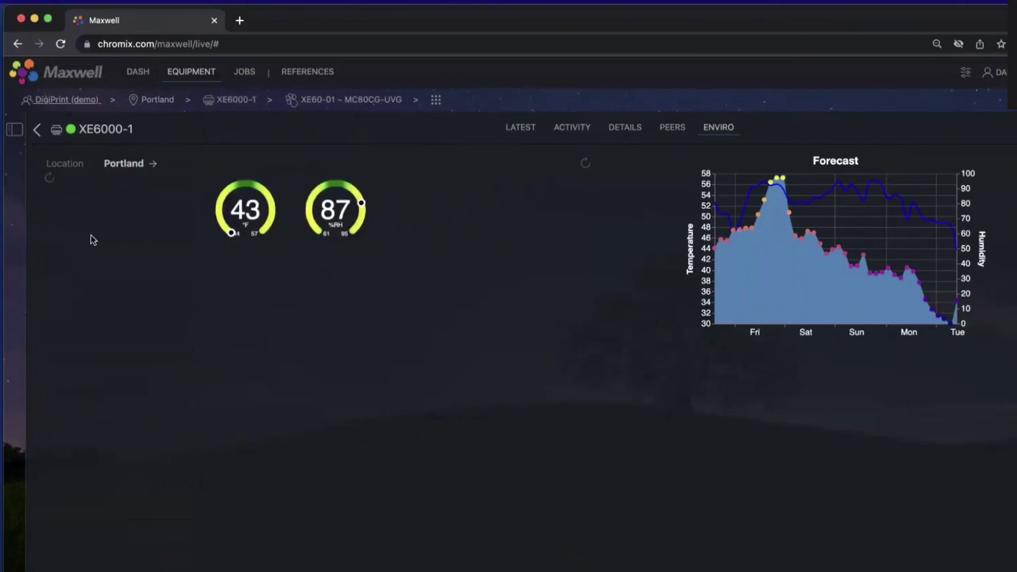
Expand the Equipment sidebar and open the full table of Portland's devices
left_click(14, 130)
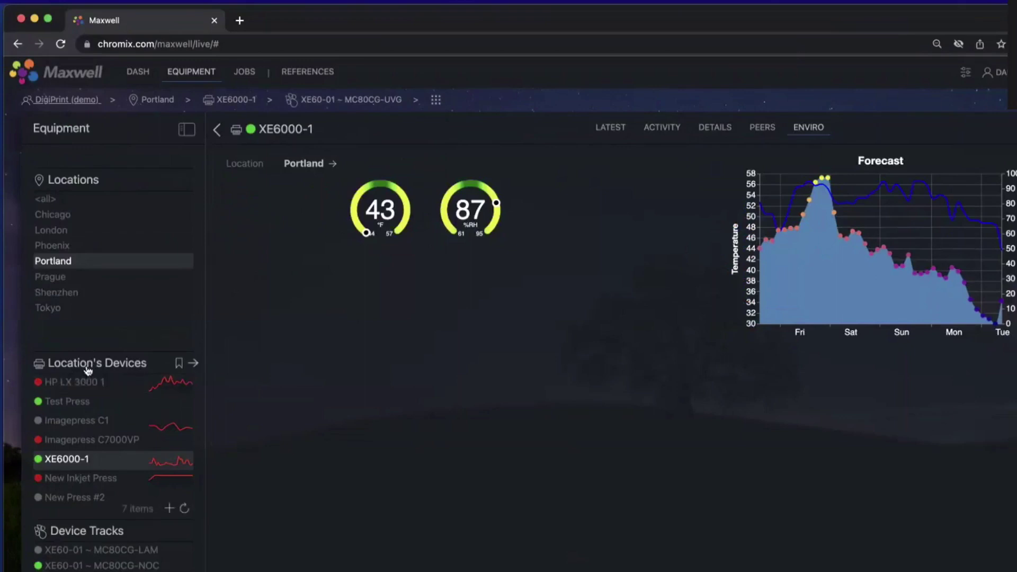
left_click(193, 365)
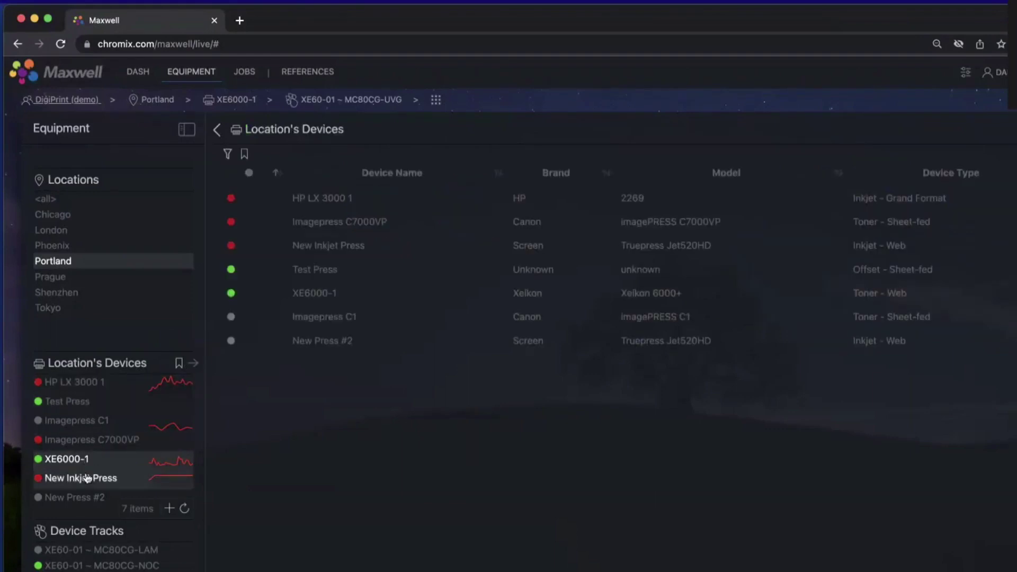
Show the devices of all locations, look through them, and open the full Devices table
left_click(44, 200)
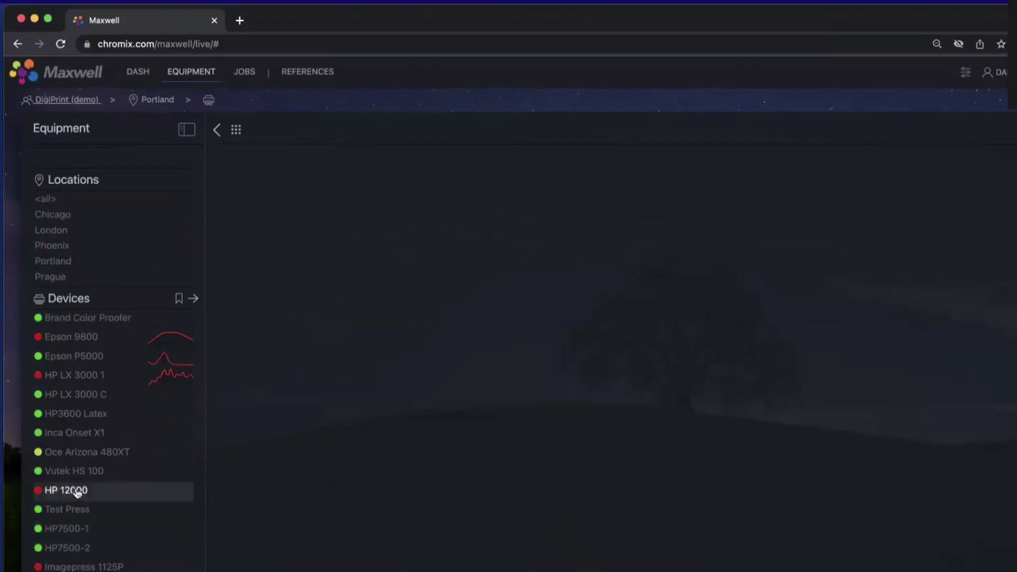
scroll(87, 469, "down", 10)
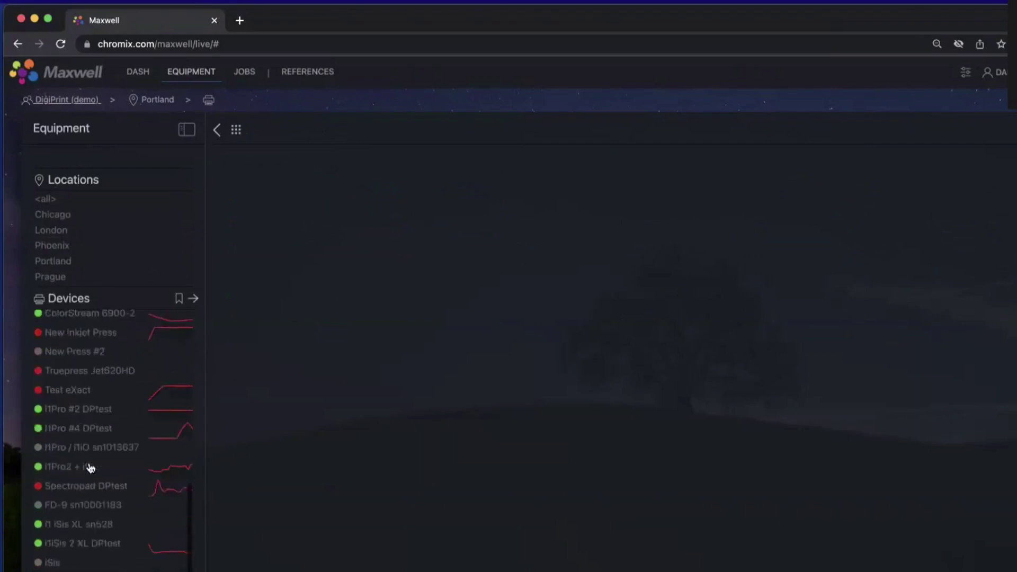
scroll(90, 467, "down", 3)
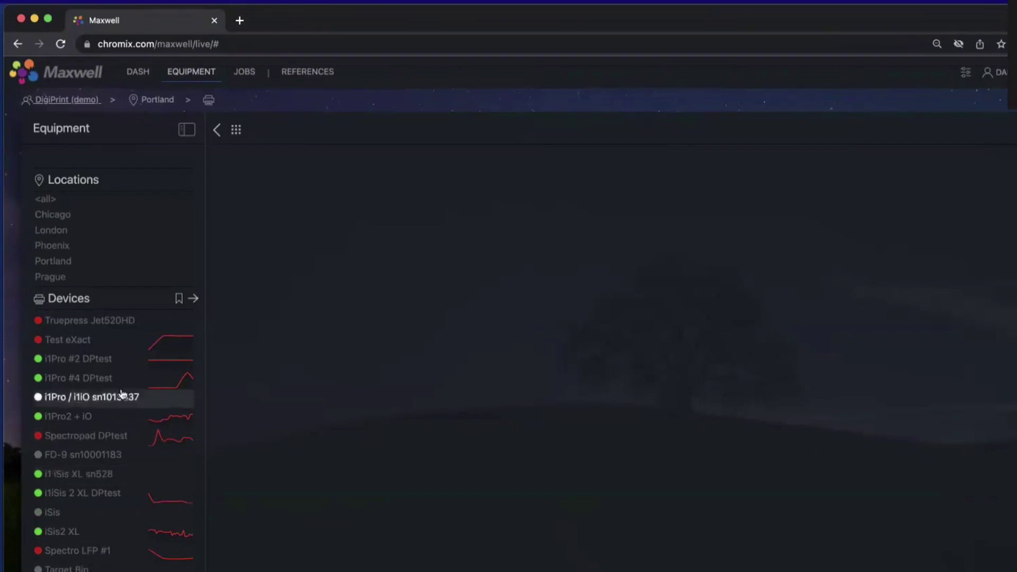
left_click(194, 300)
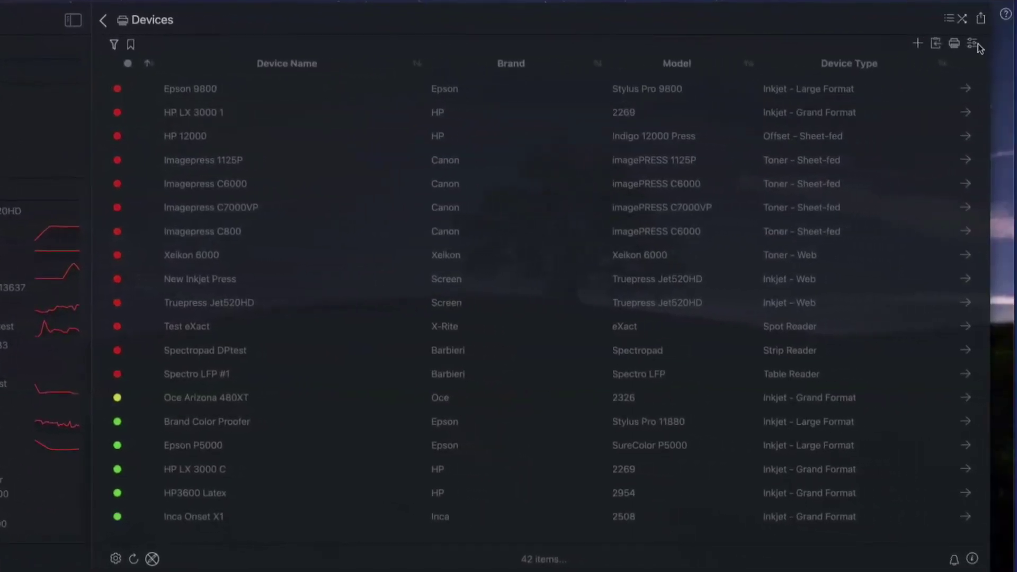
Add the Location column to the Devices table and close the column chooser
left_click(973, 46)
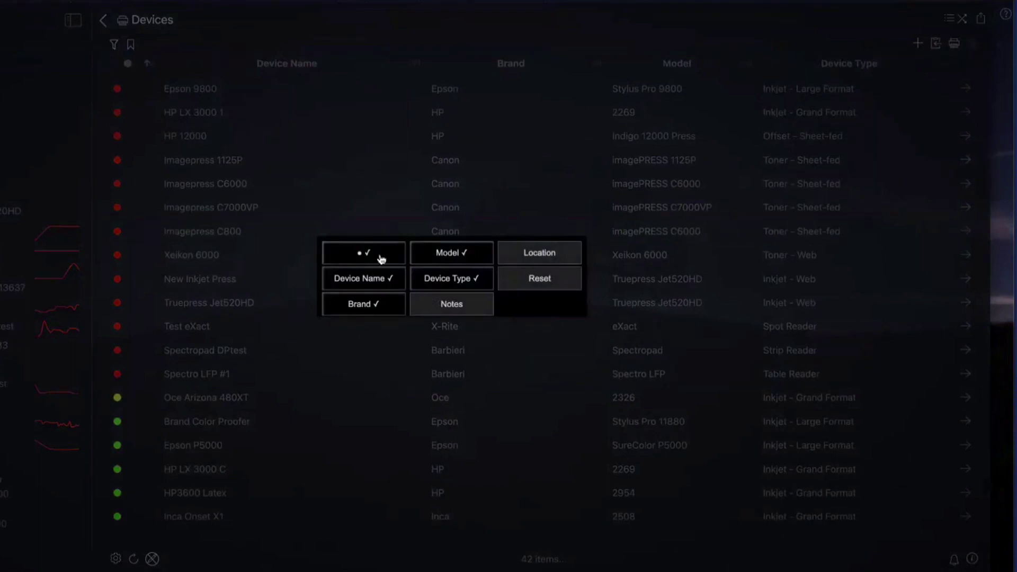
left_click(534, 263)
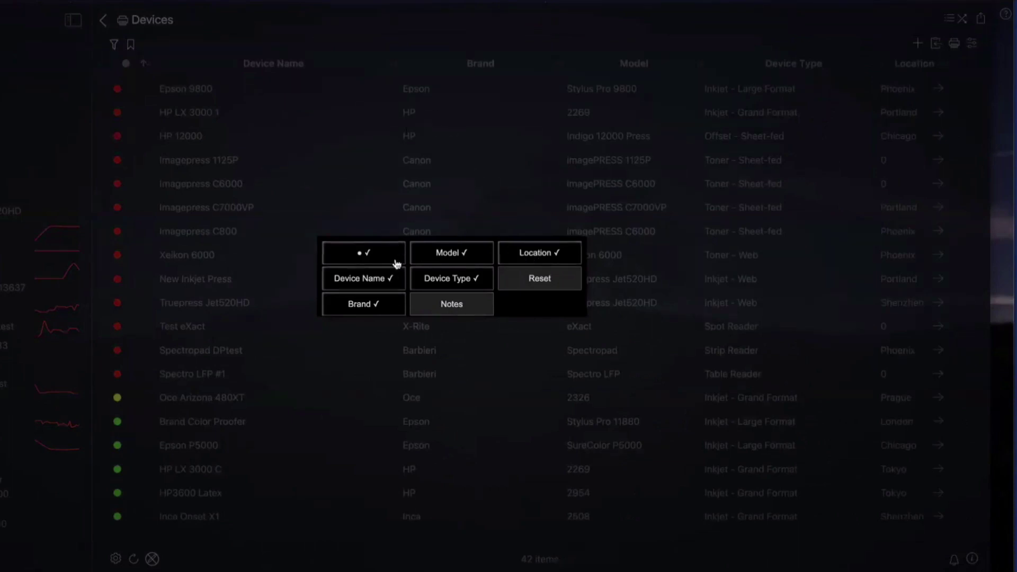
left_click(632, 275)
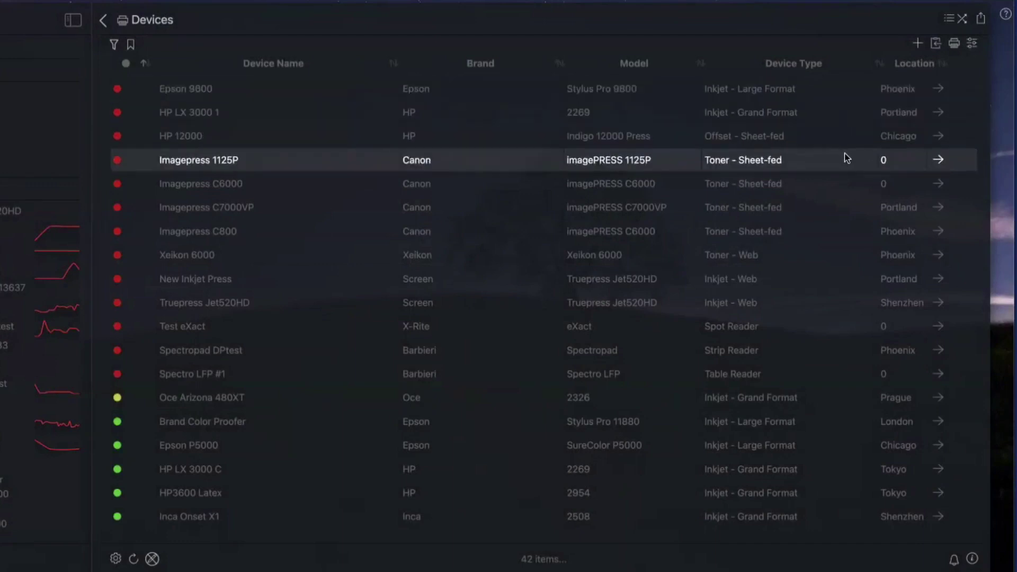
Inspect the edit form for HP LX 3000 1 and the batch edit form for HP 12000 through Truepress Jet520HD, cancelling both
double_click(204, 113)
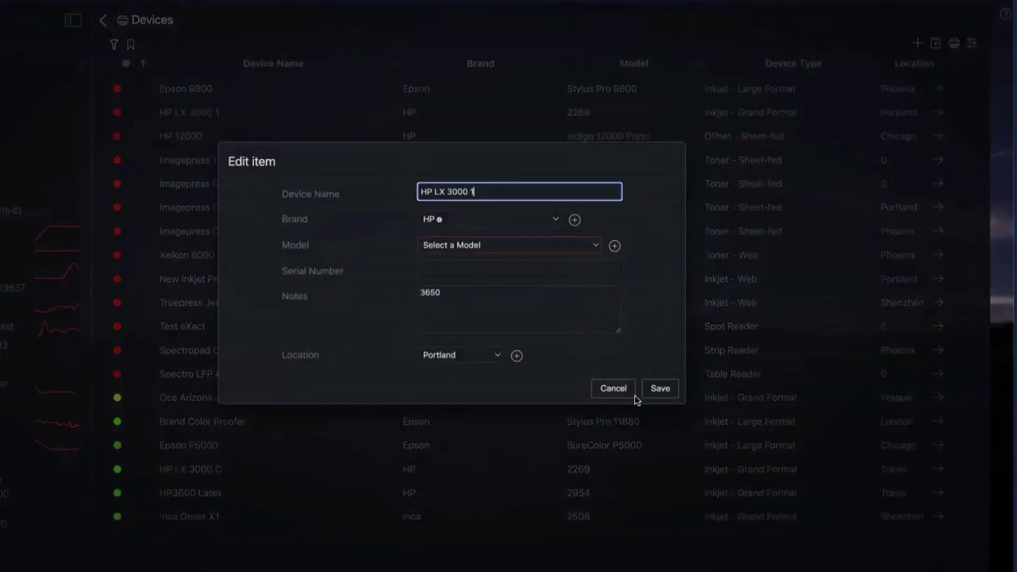
left_click(617, 393)
left_click(263, 138)
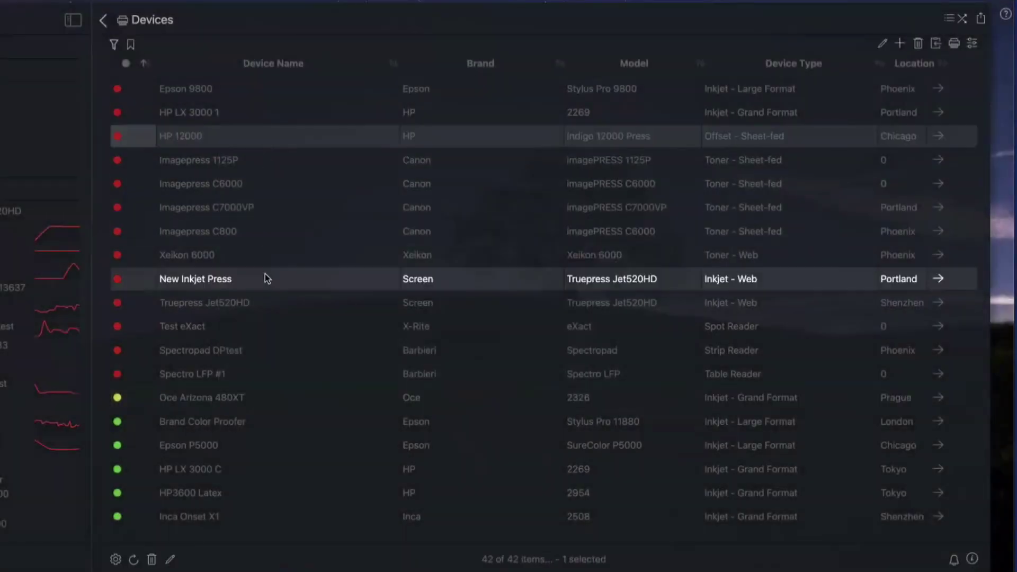
left_click(263, 310, "shift")
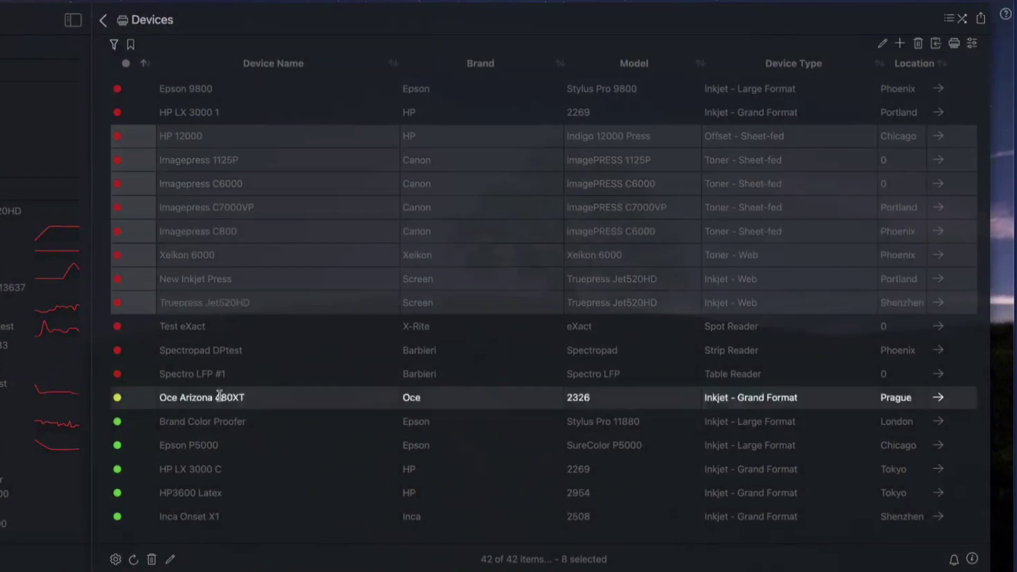
left_click(170, 560)
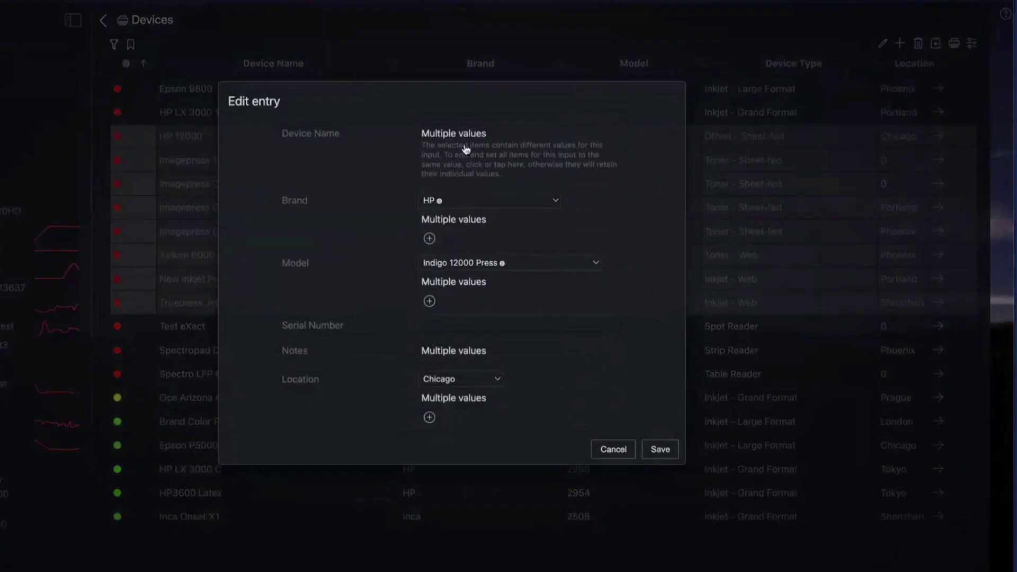
left_click(613, 450)
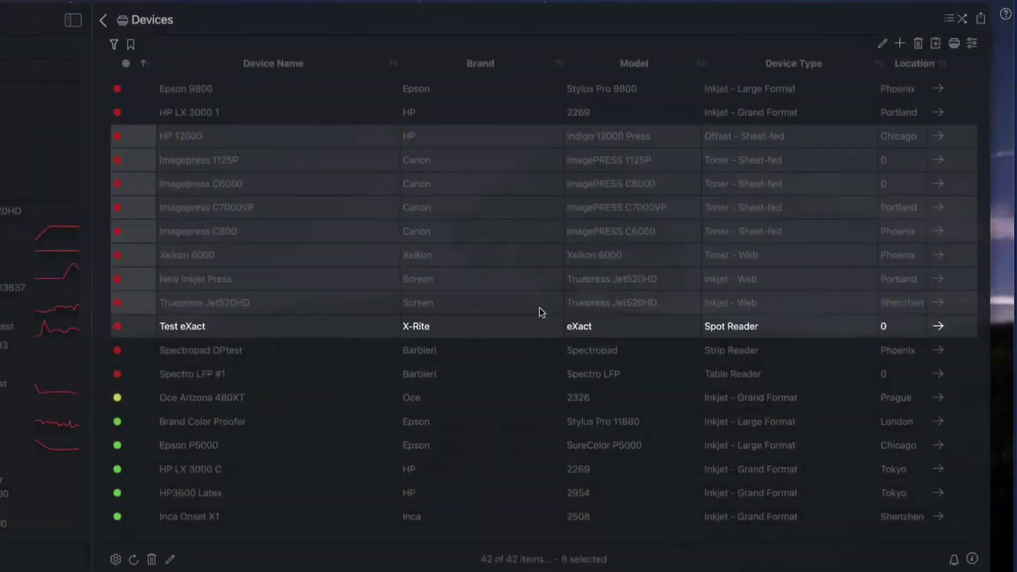
left_click(478, 163)
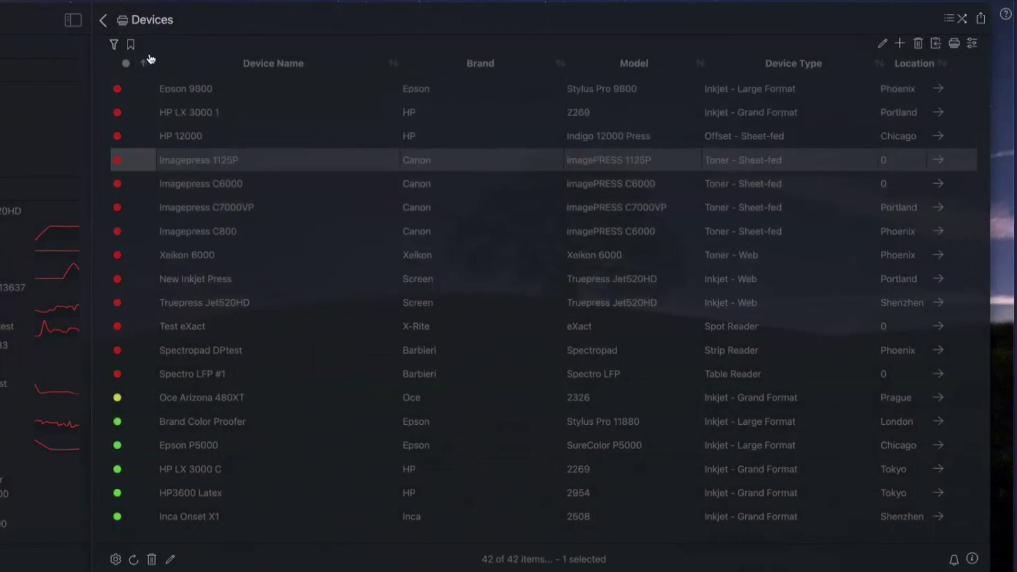
Filter the Devices table by the text exac and by hp, and clear the filter text
left_click(115, 46)
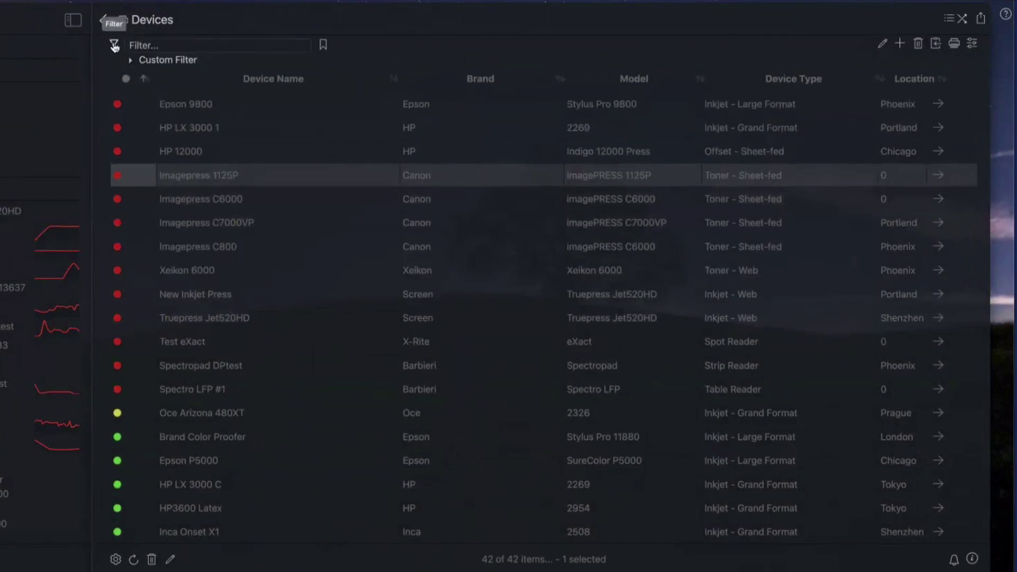
left_click(185, 44)
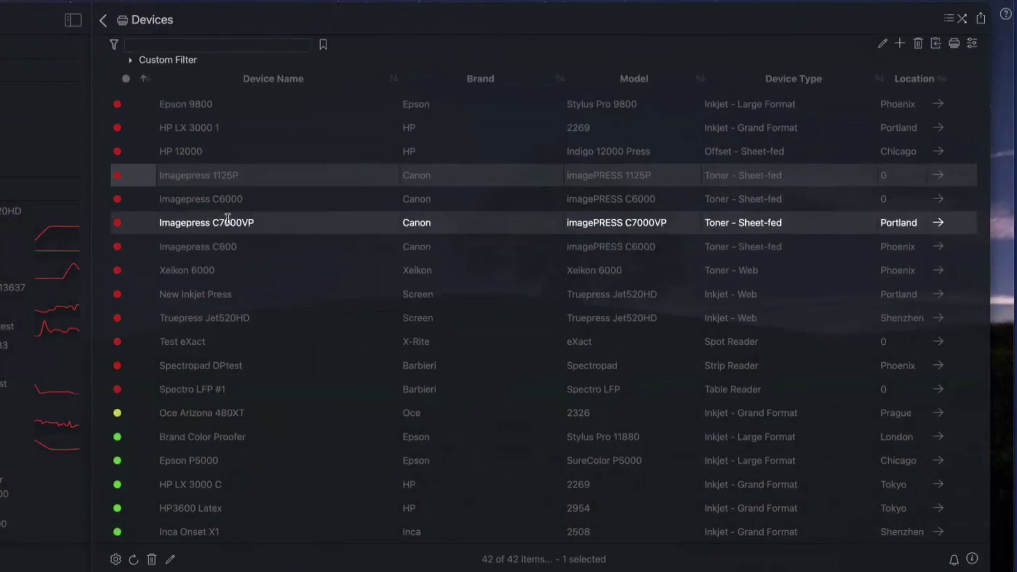
type("exac")
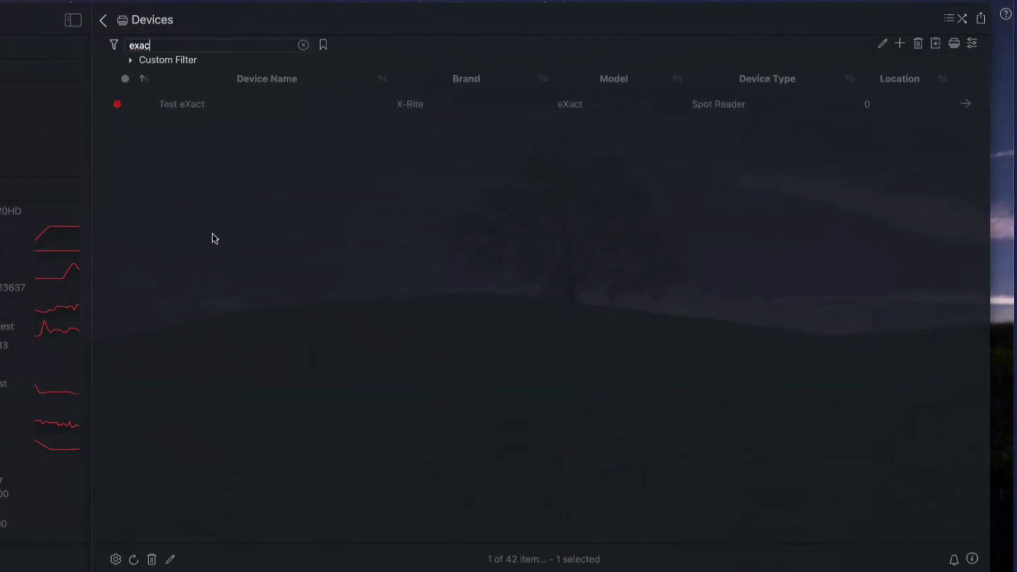
double_click(139, 43)
type("hp")
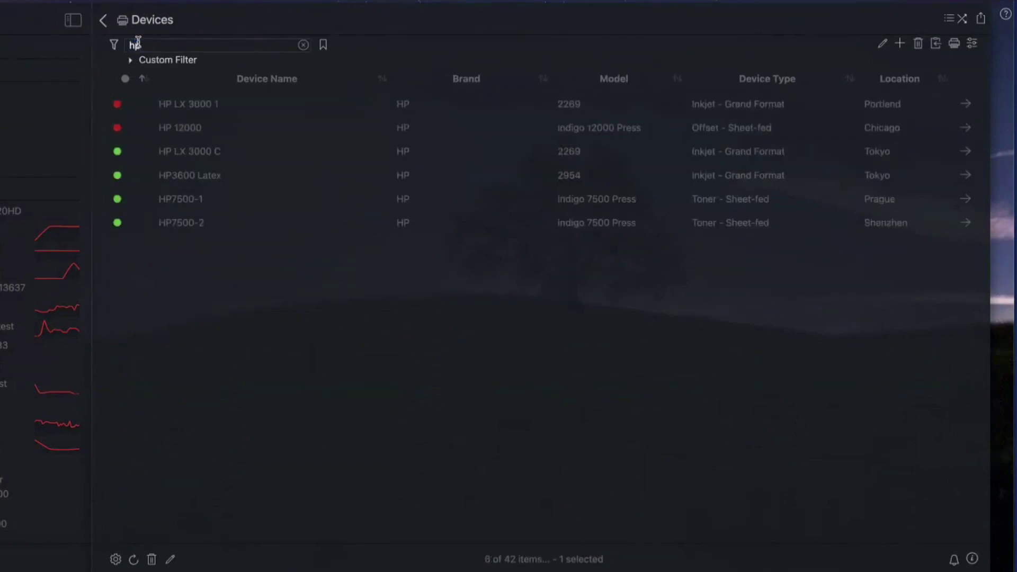
left_click(303, 46)
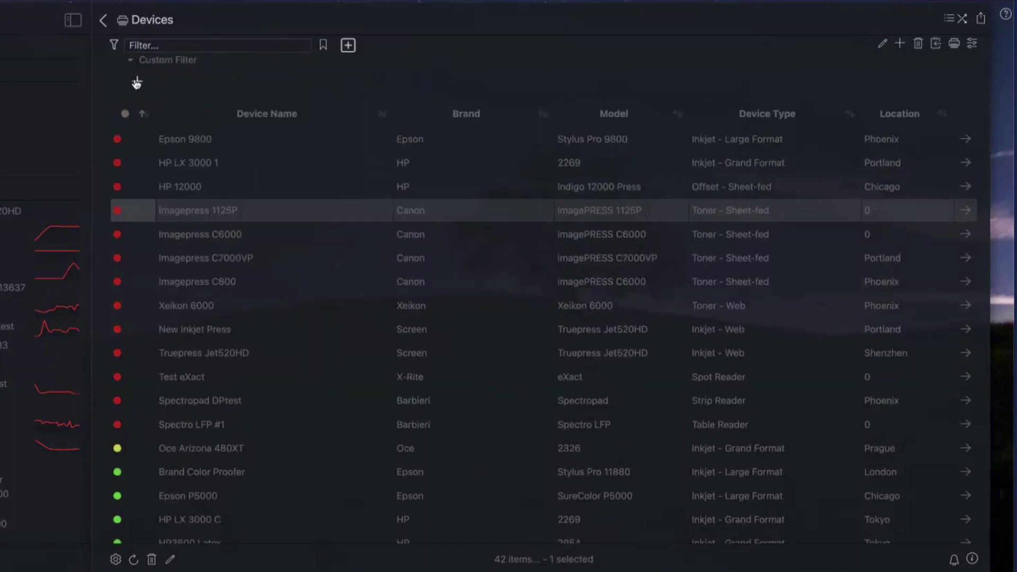
Create a custom filter on the Devices table where Device Type contains reader
left_click(136, 82)
left_click(217, 80)
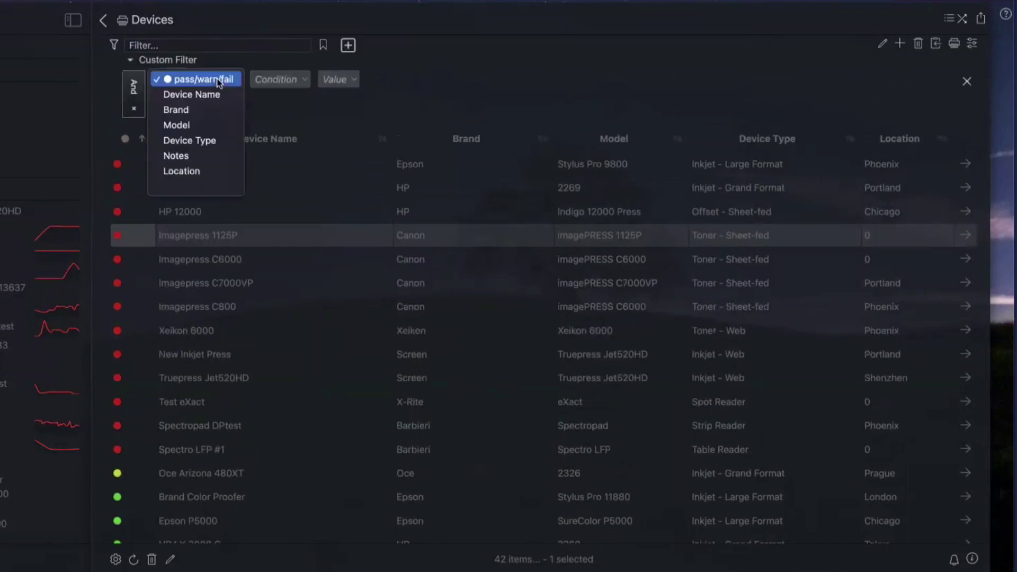
left_click(204, 140)
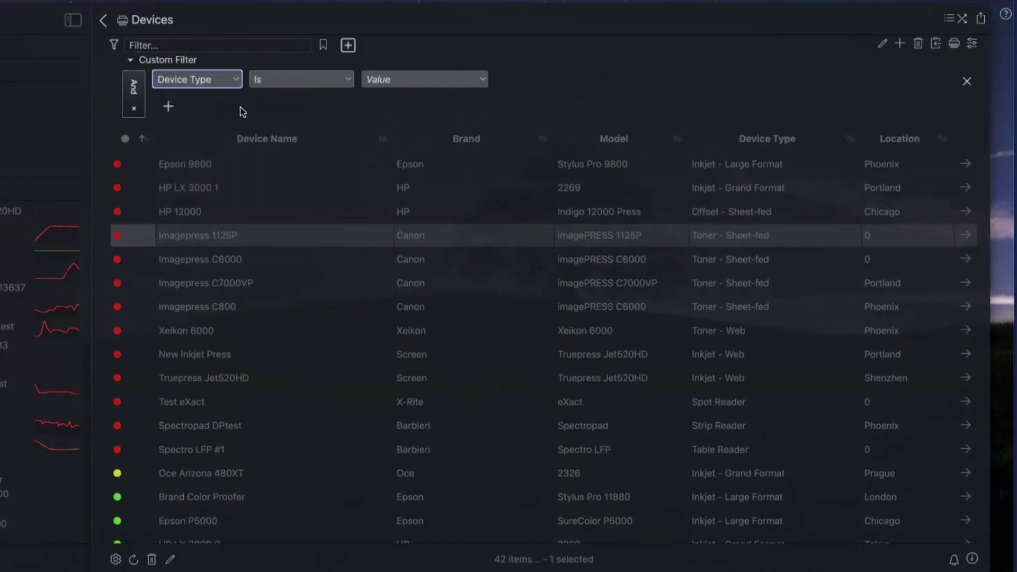
left_click(310, 90)
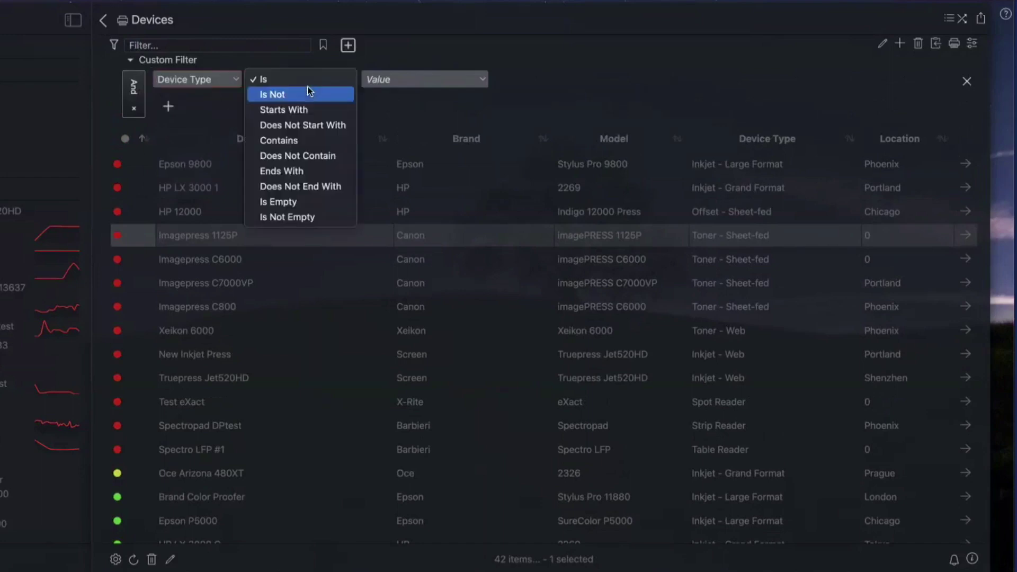
left_click(300, 139)
left_click(406, 79)
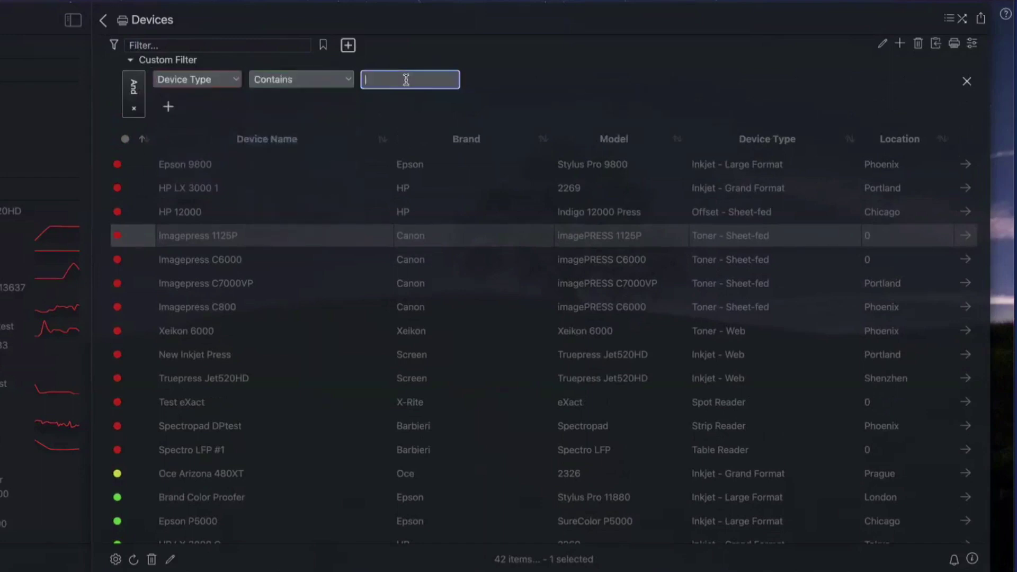
type("reader")
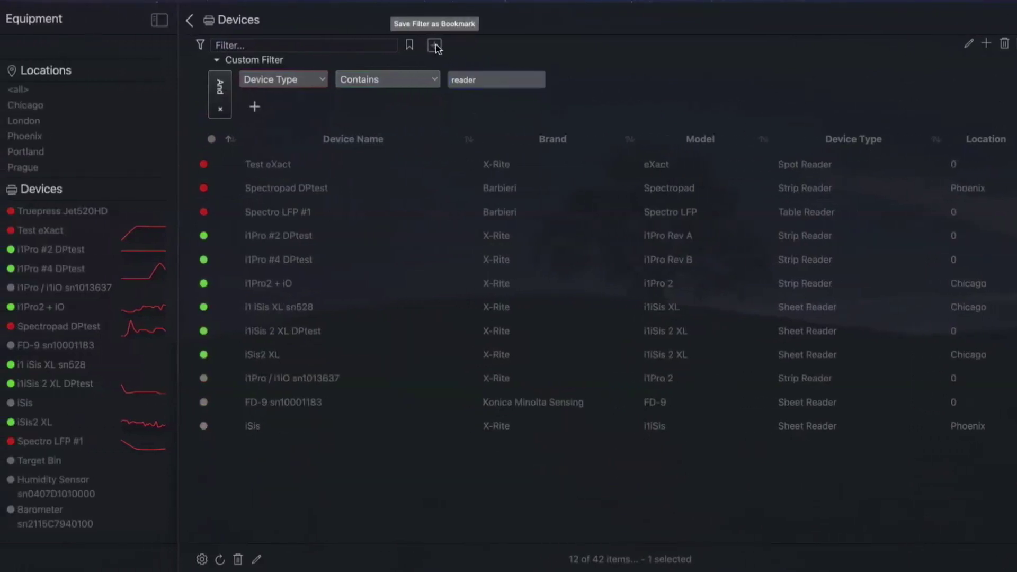
Save the custom filter as a bookmark named Instruments and hide the filter controls
left_click(381, 48)
key("ctrl+a")
key("BackSpace")
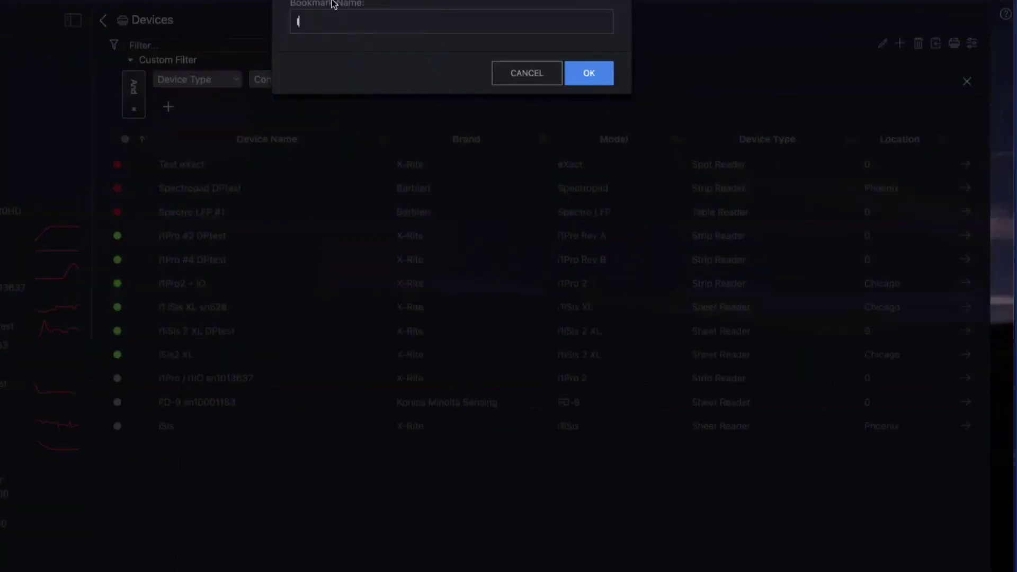
type("Instruments")
key("Return")
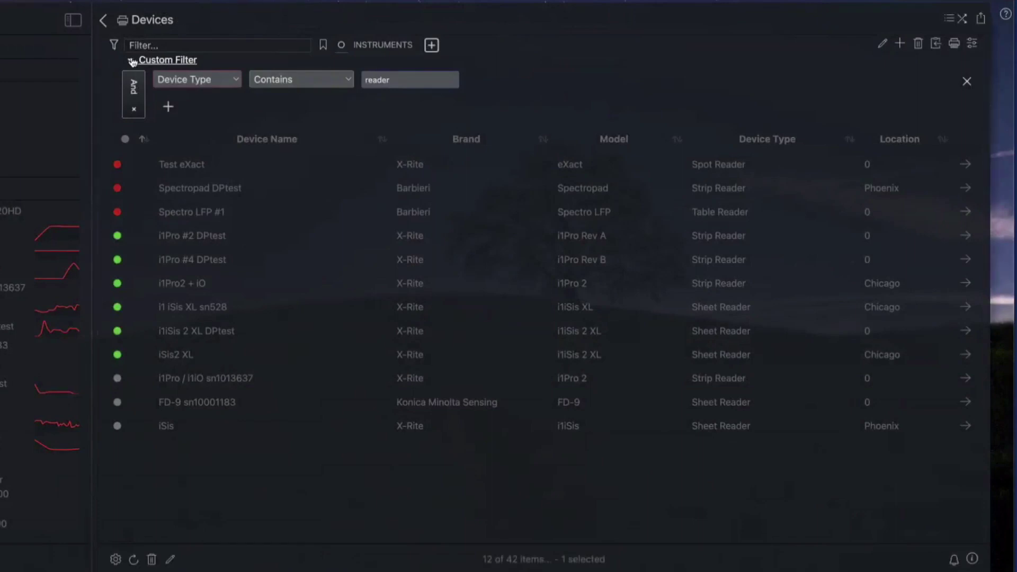
left_click(132, 61)
left_click(113, 44)
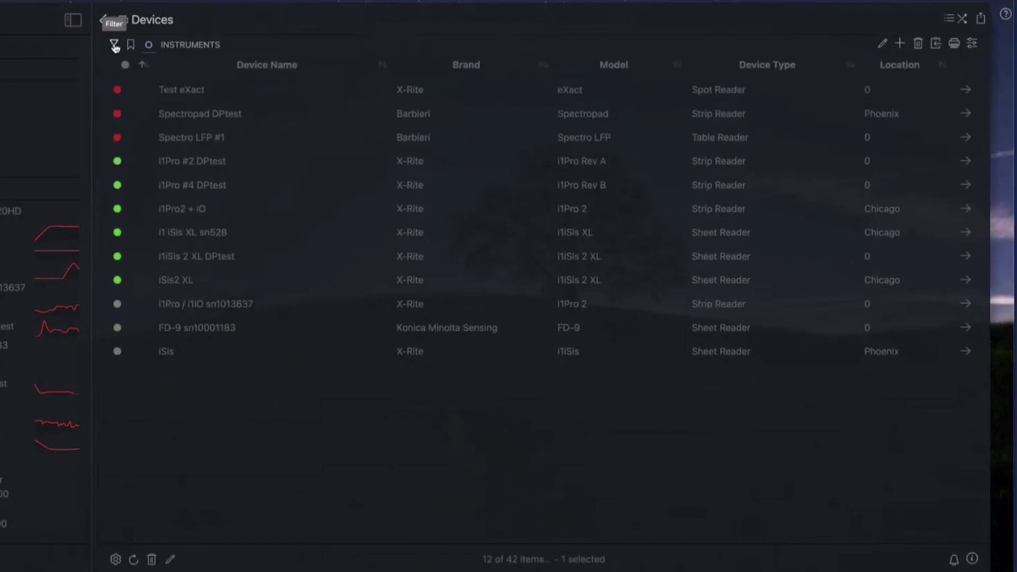
Clear and reapply the Instruments bookmark, and select the devices from Test eXact through iSis2 XL
left_click(193, 47)
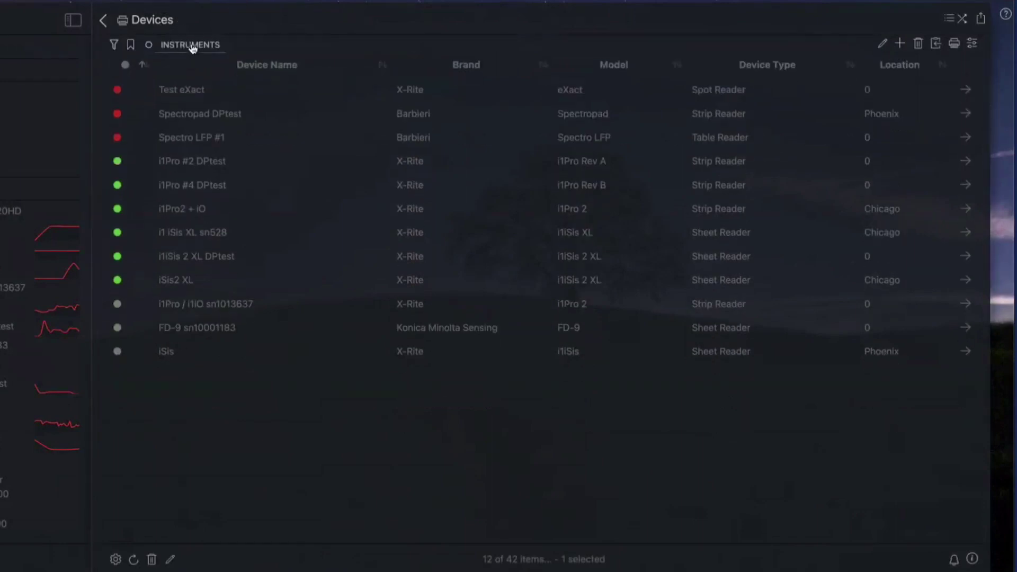
left_click(149, 46)
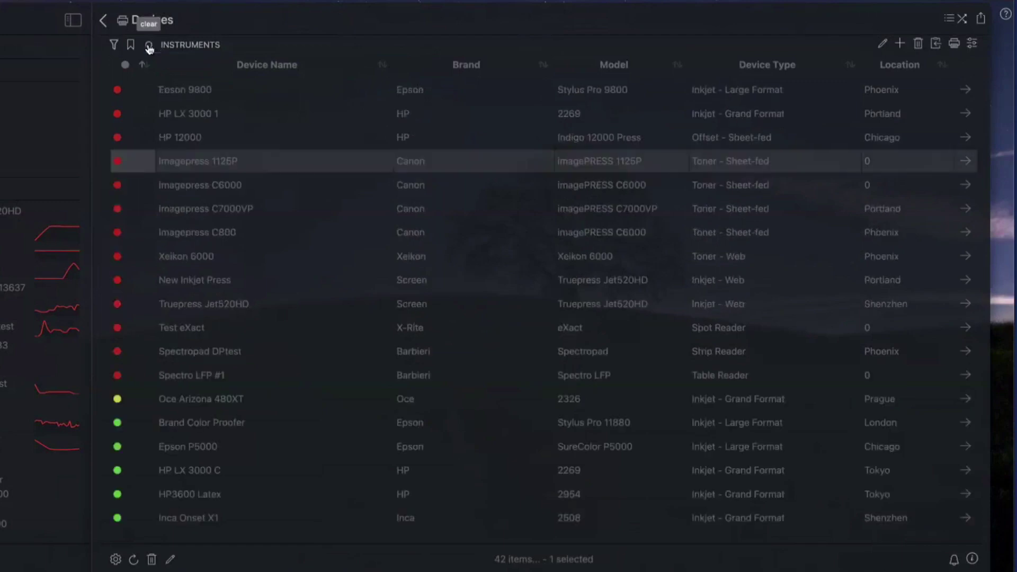
left_click(181, 47)
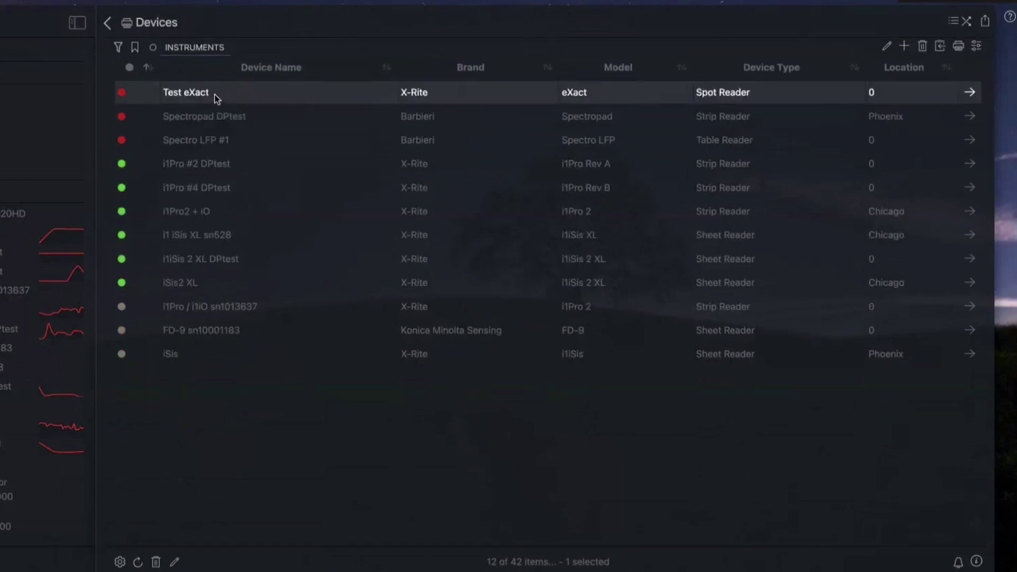
left_click(226, 282, "shift")
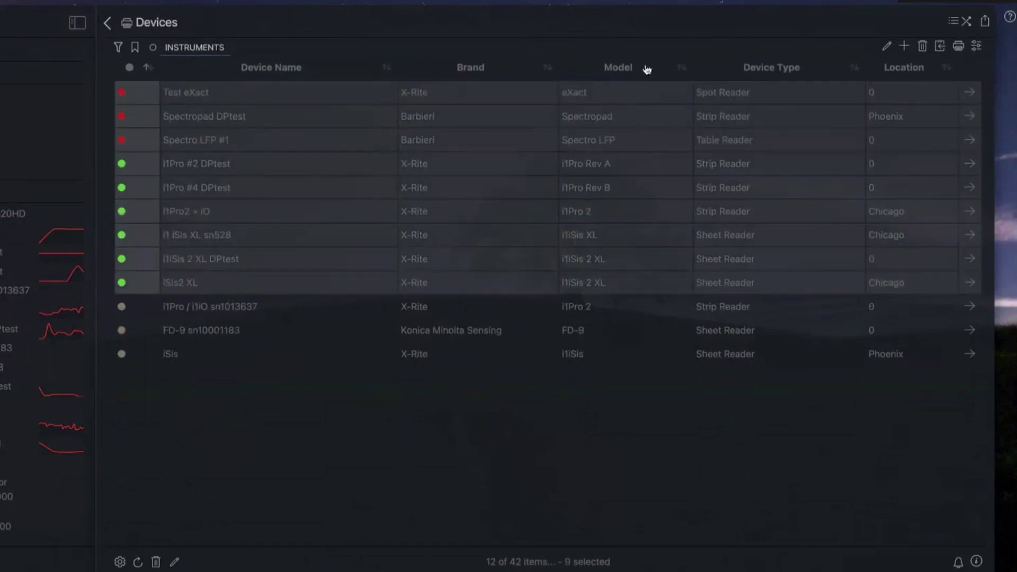
View the selected instruments as a cross compare and examine the pairwise values for Spectro LFP #1, Spectropad DPtest and i1Pro2 + iO
left_click(972, 24)
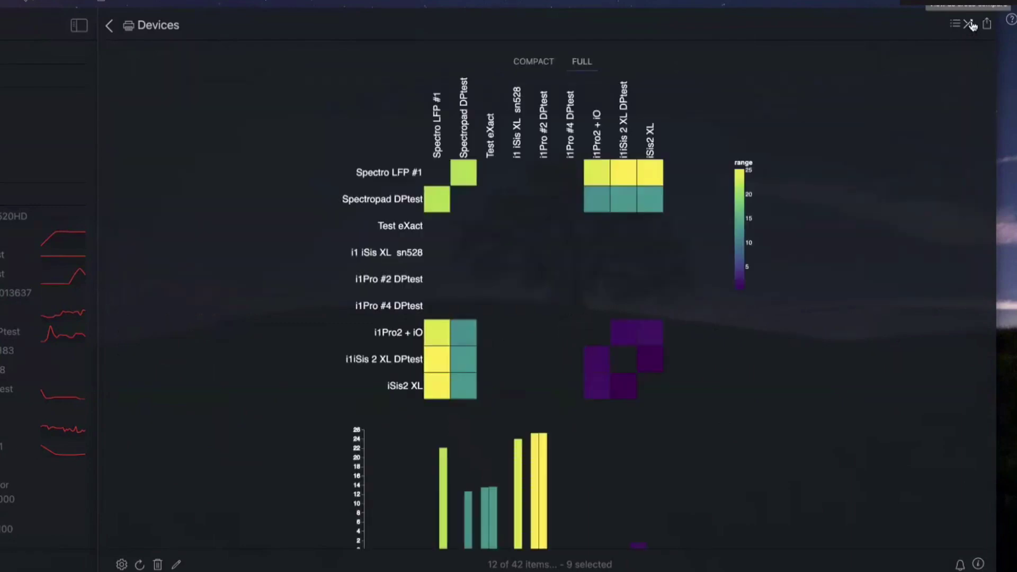
mouse_move(541, 114)
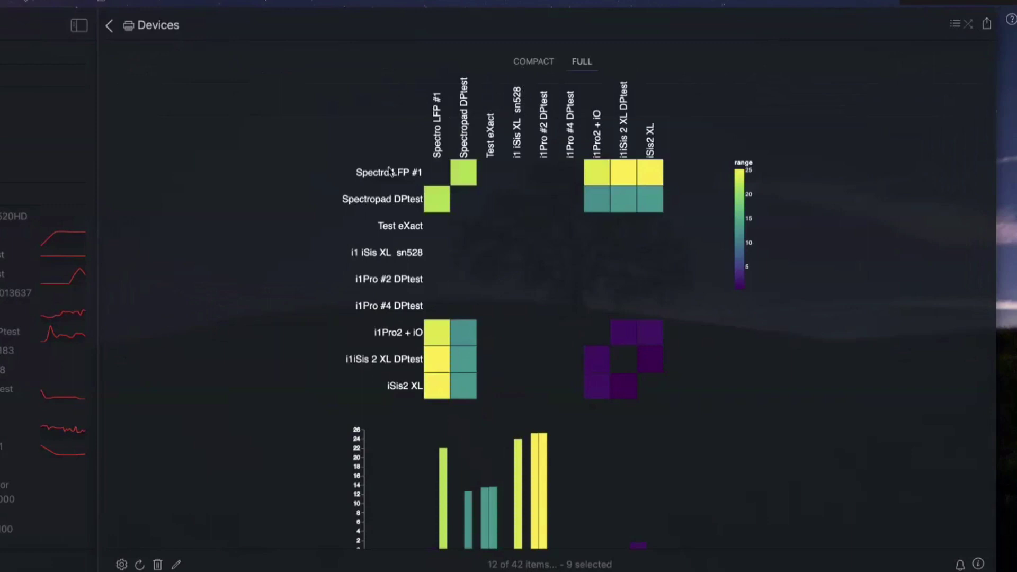
mouse_move(465, 172)
mouse_move(430, 333)
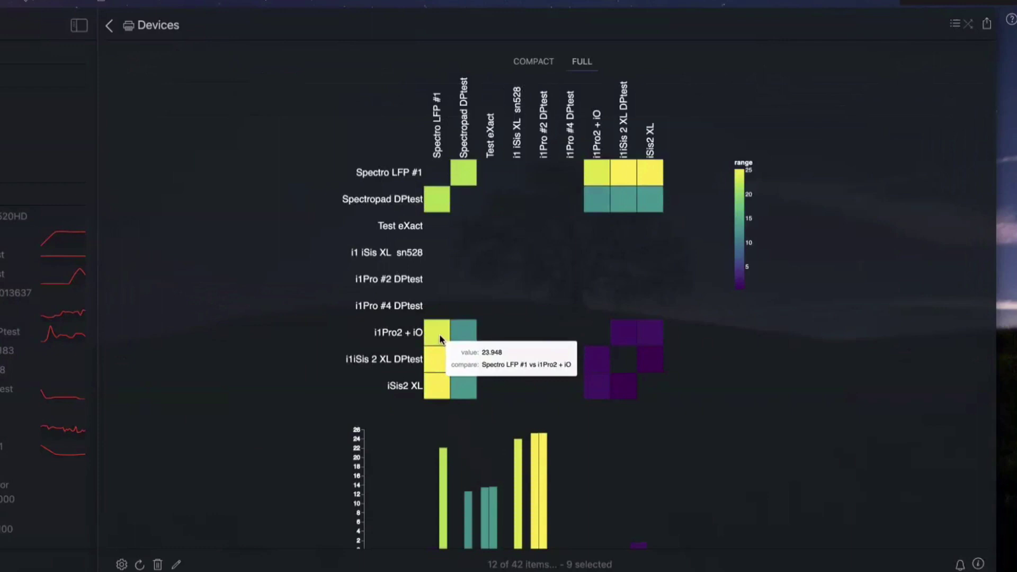
mouse_move(432, 353)
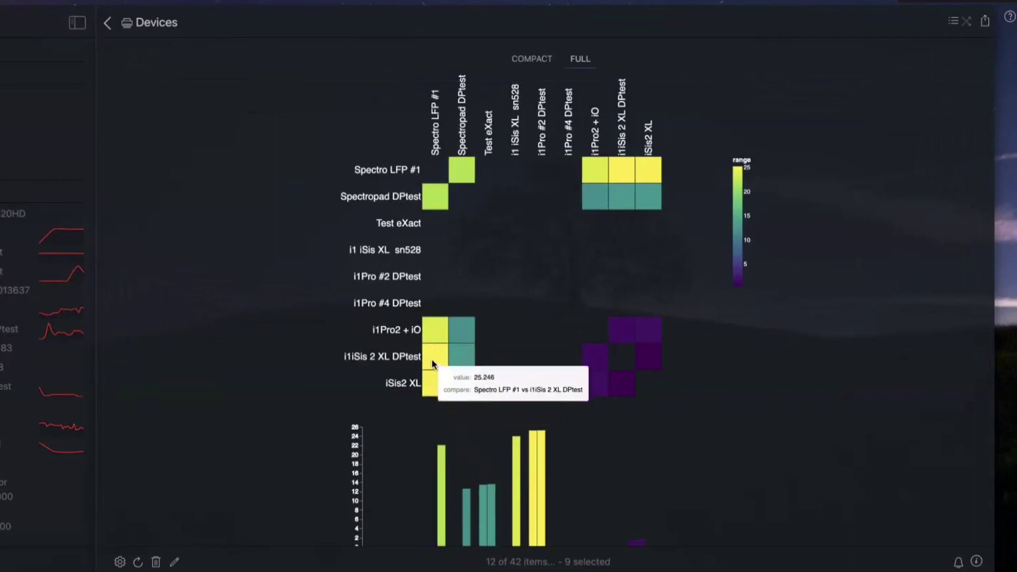
mouse_move(432, 385)
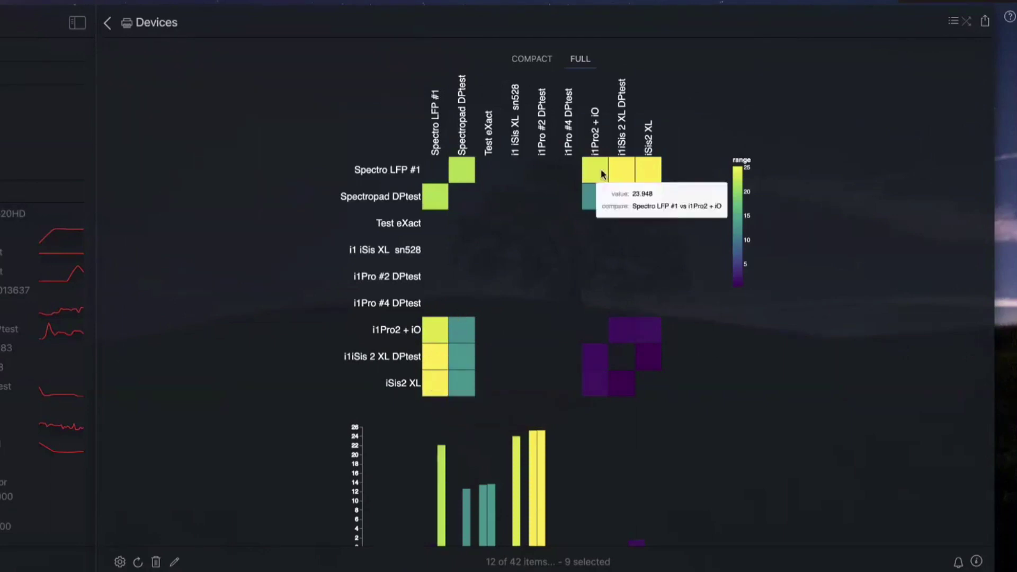
mouse_move(596, 204)
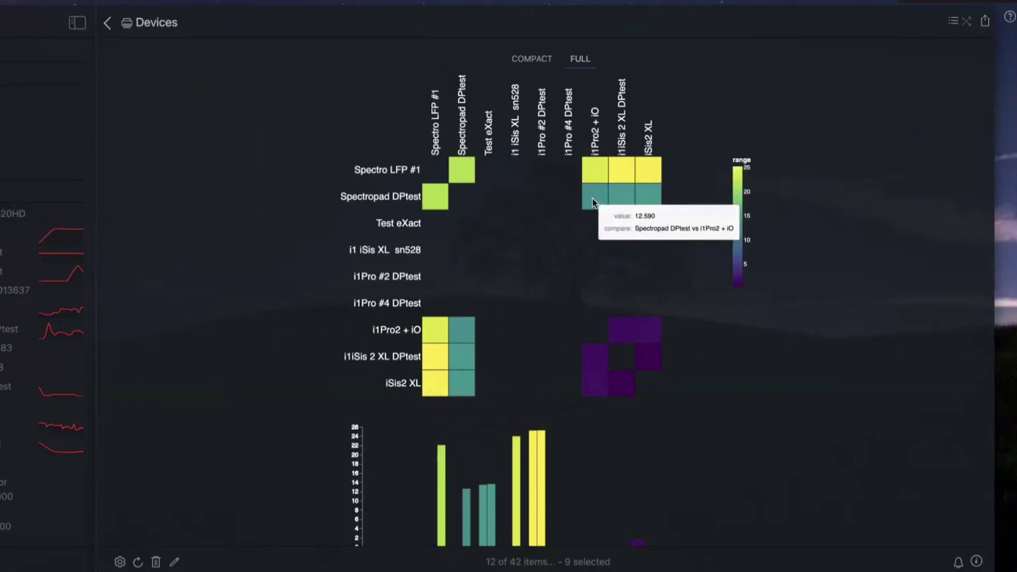
mouse_move(650, 333)
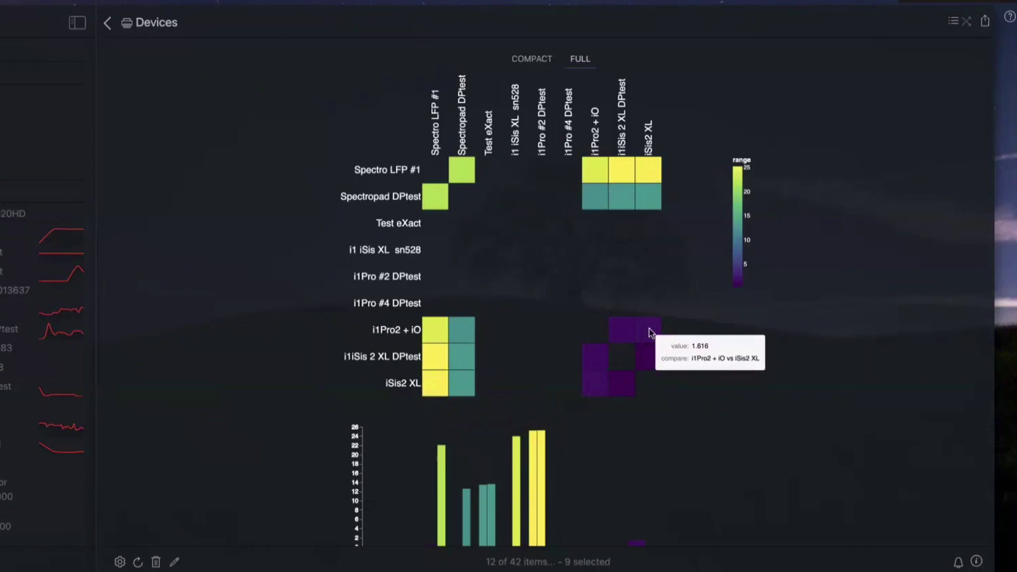
mouse_move(612, 186)
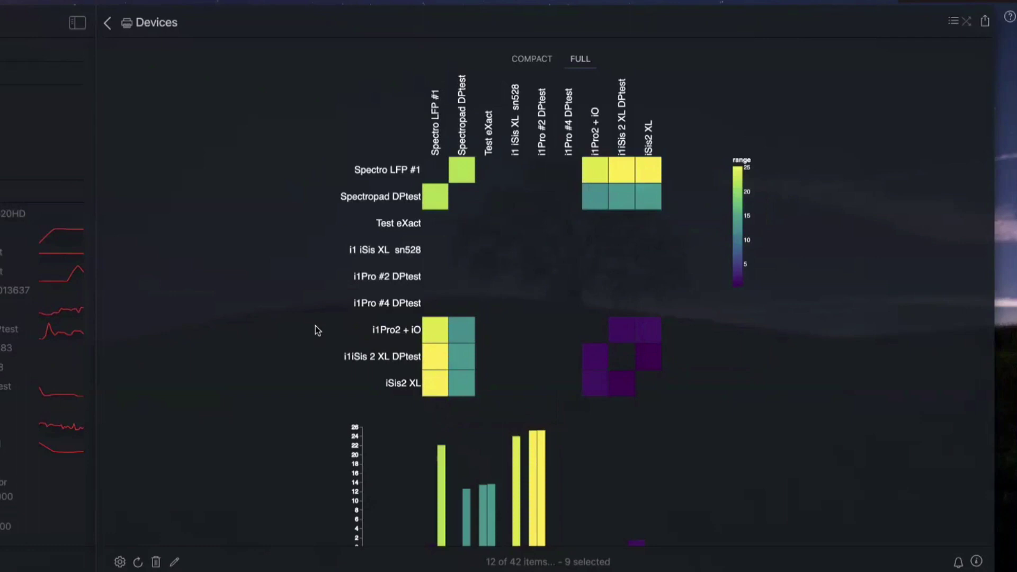
mouse_move(594, 167)
Return to the Devices table, clear the Instruments bookmark and select the devices from Epson 9800 through Truepress Jet520HD
left_click(952, 23)
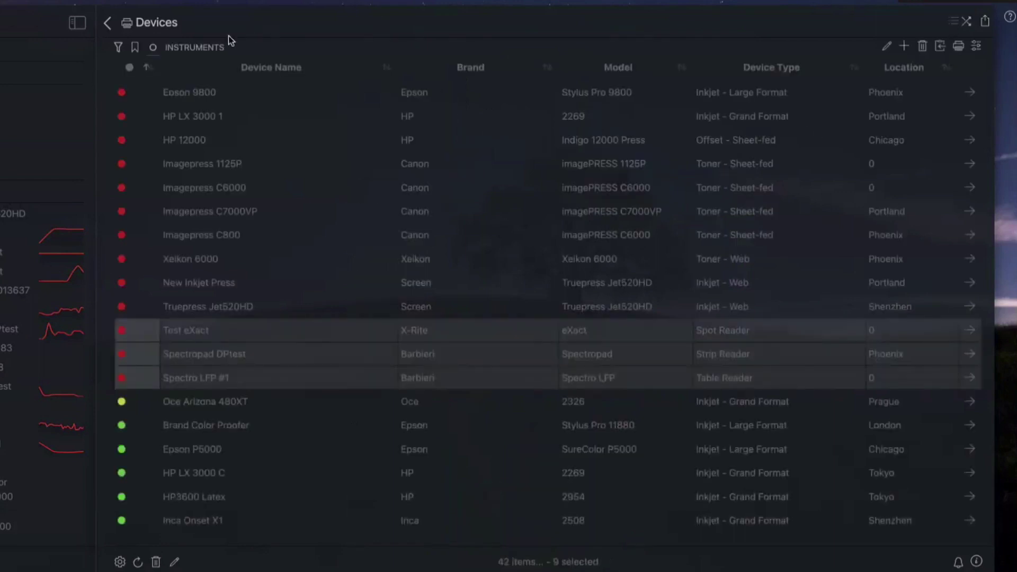
left_click(212, 101)
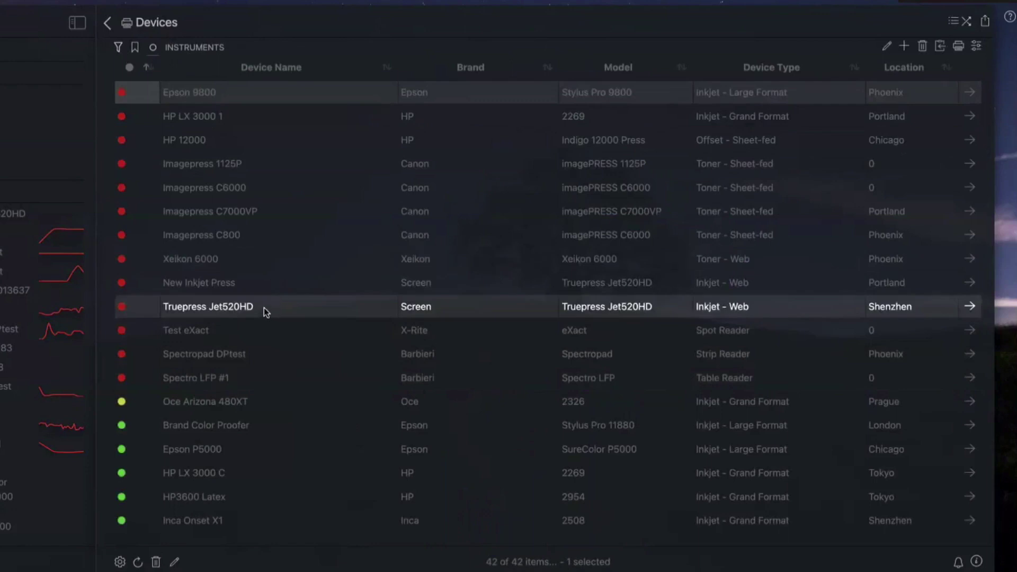
left_click(264, 309, "shift")
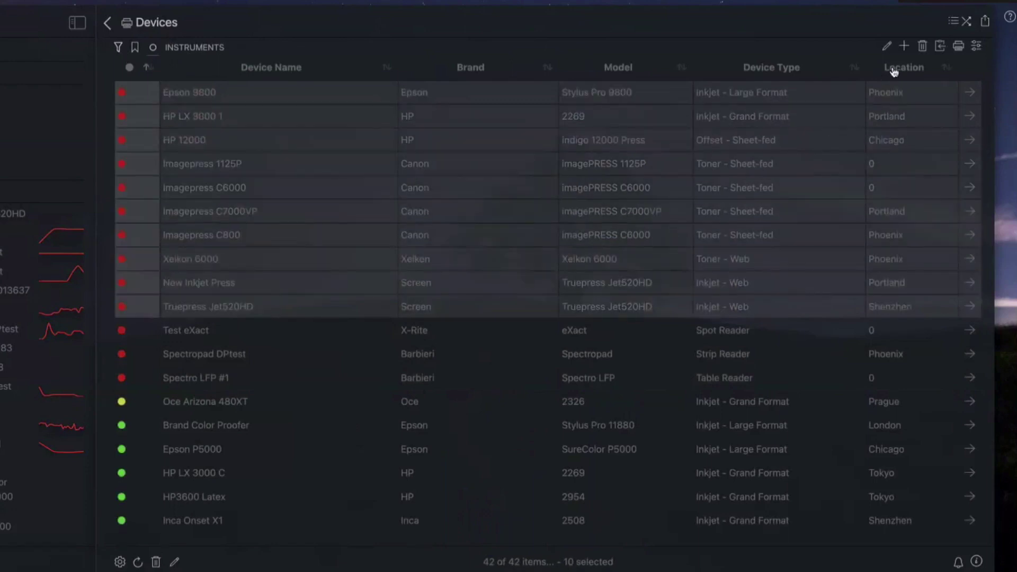
Cross compare the selected presses, examine the pairs involving Epson 9800 and New Inkjet Press, and return to the table view
left_click(967, 23)
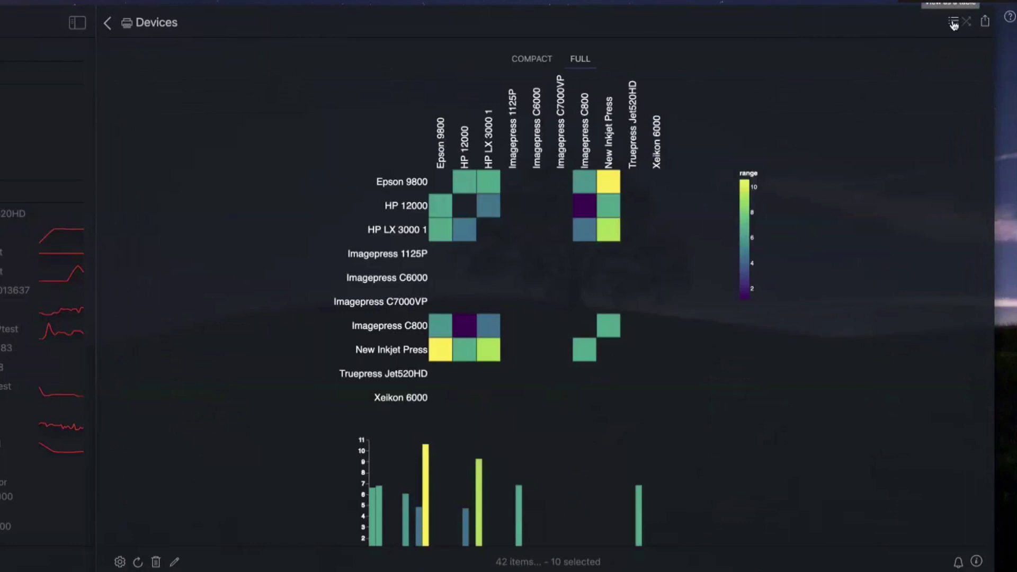
mouse_move(606, 233)
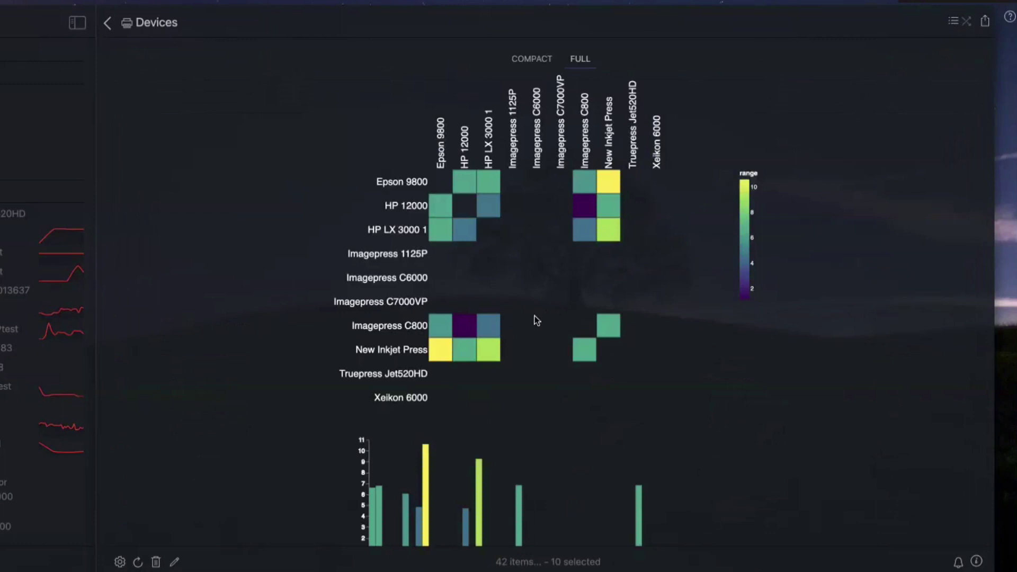
mouse_move(489, 173)
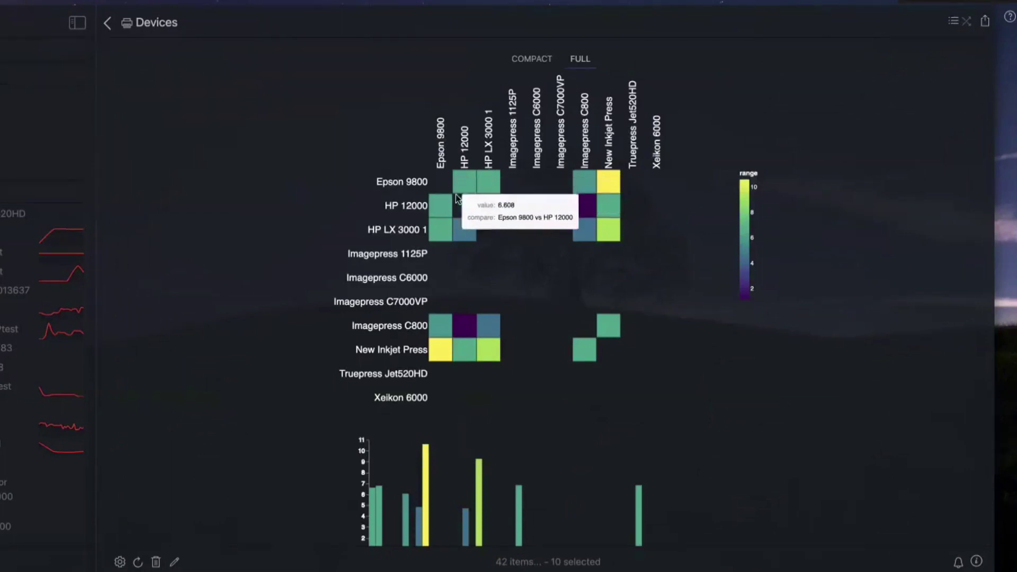
mouse_move(461, 233)
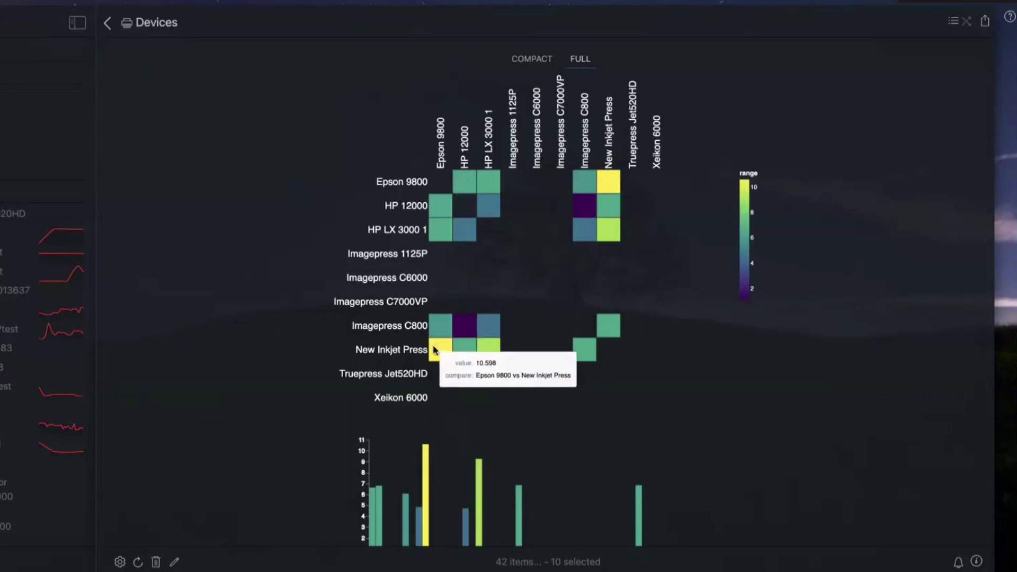
mouse_move(459, 343)
mouse_move(490, 343)
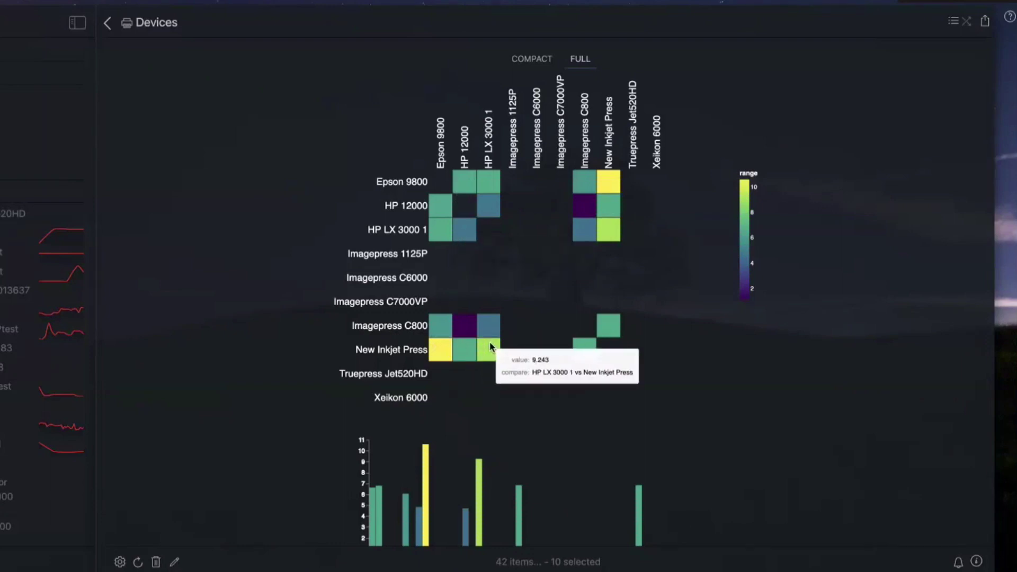
left_click(954, 24)
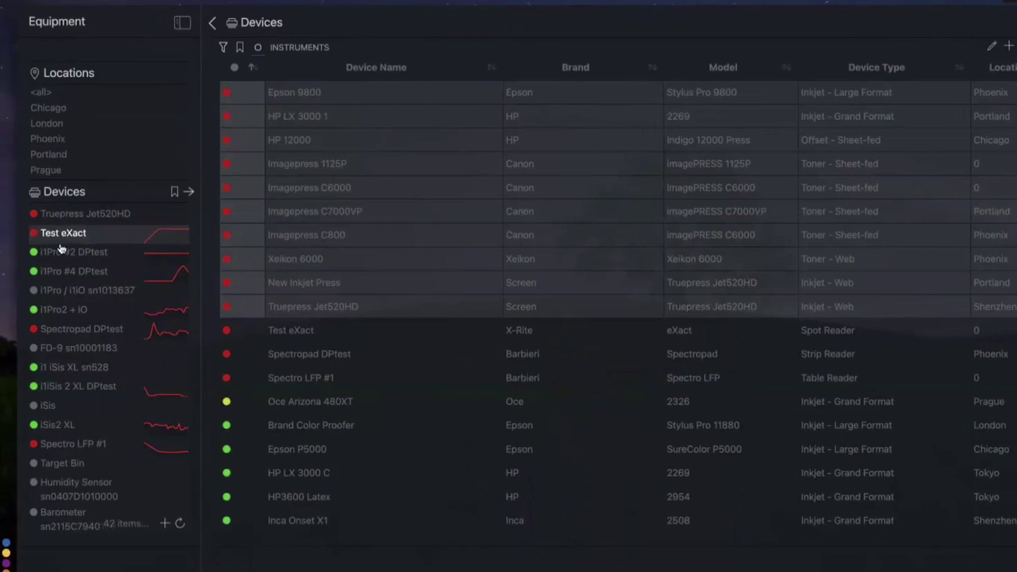
Show the Portland location and view its devices XE6000-1 and HP LX 3000 1
left_click(46, 125)
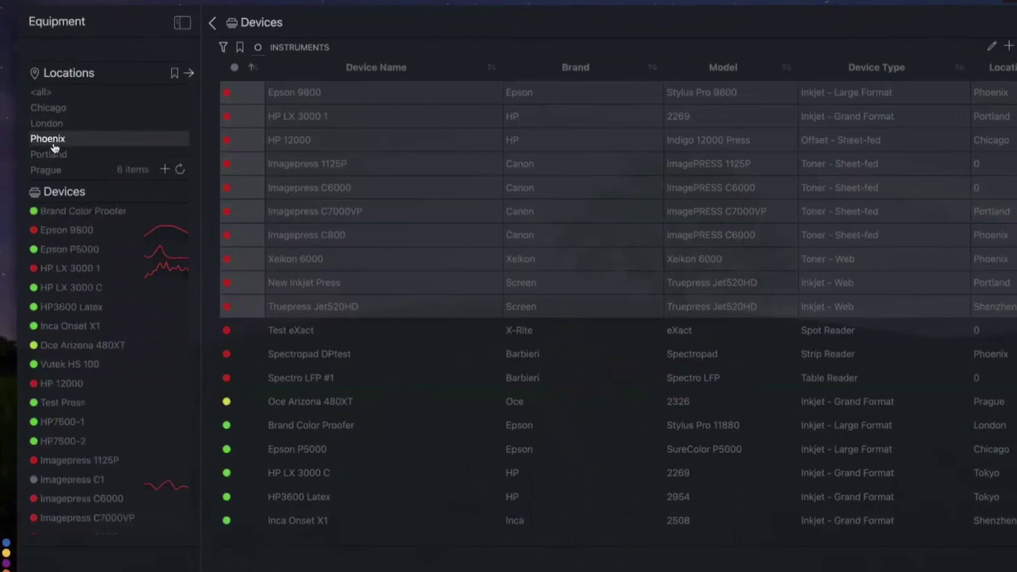
left_click(54, 155)
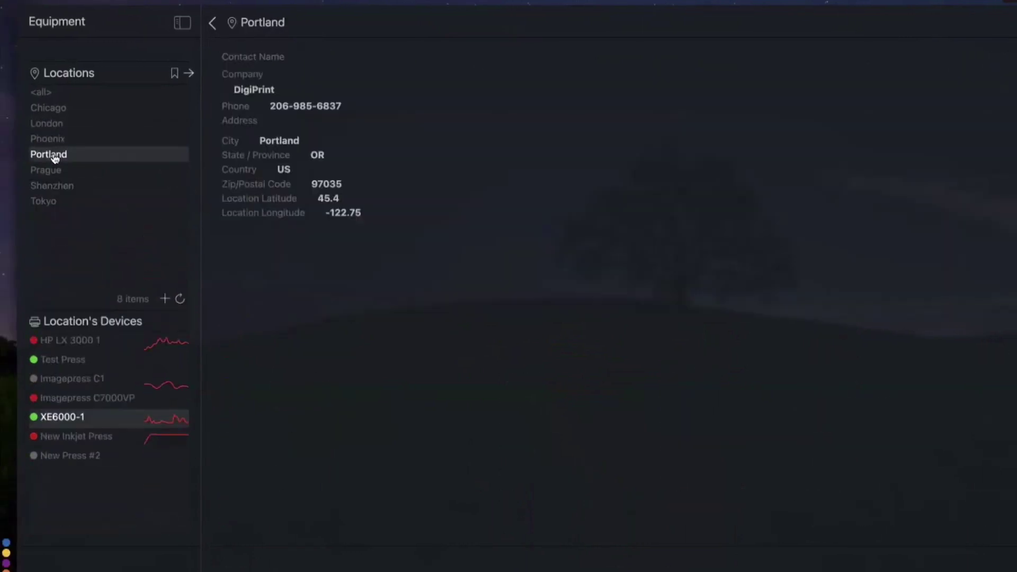
left_click(63, 418)
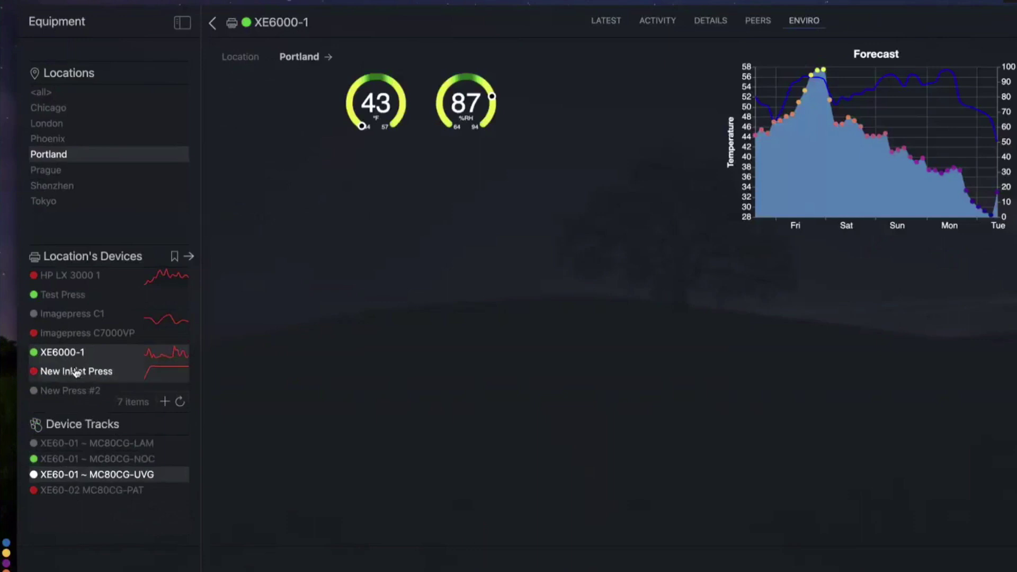
left_click(85, 281)
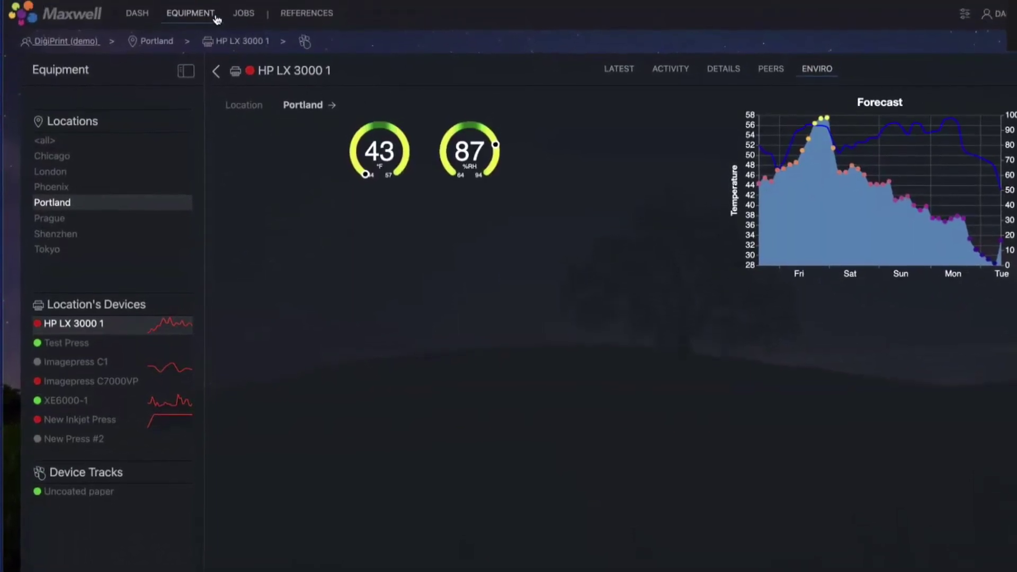
In Jobs, open the New Product Brochure job and its measurement P2P51_vt4 + SWOP3.txt
left_click(247, 33)
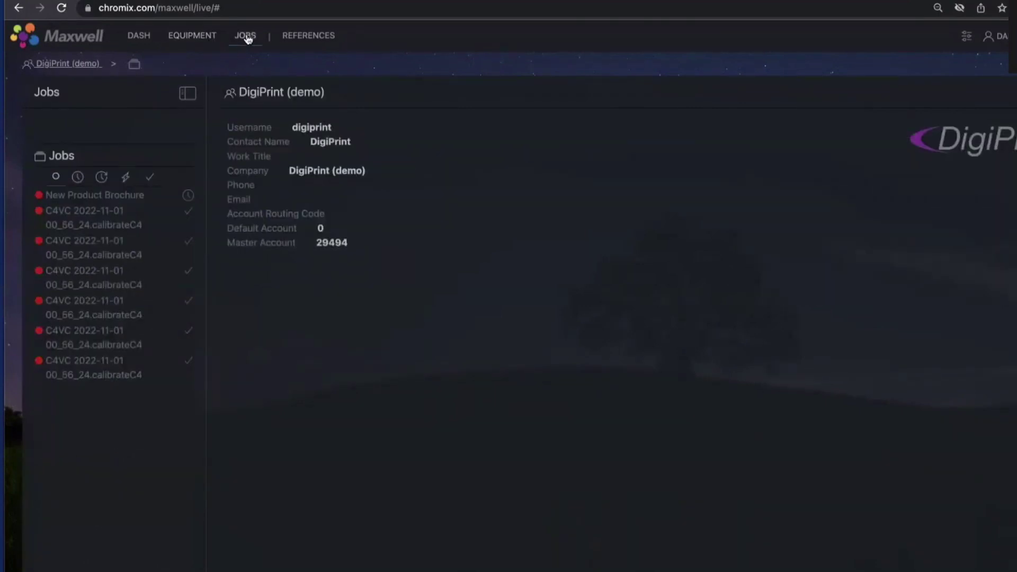
left_click(112, 198)
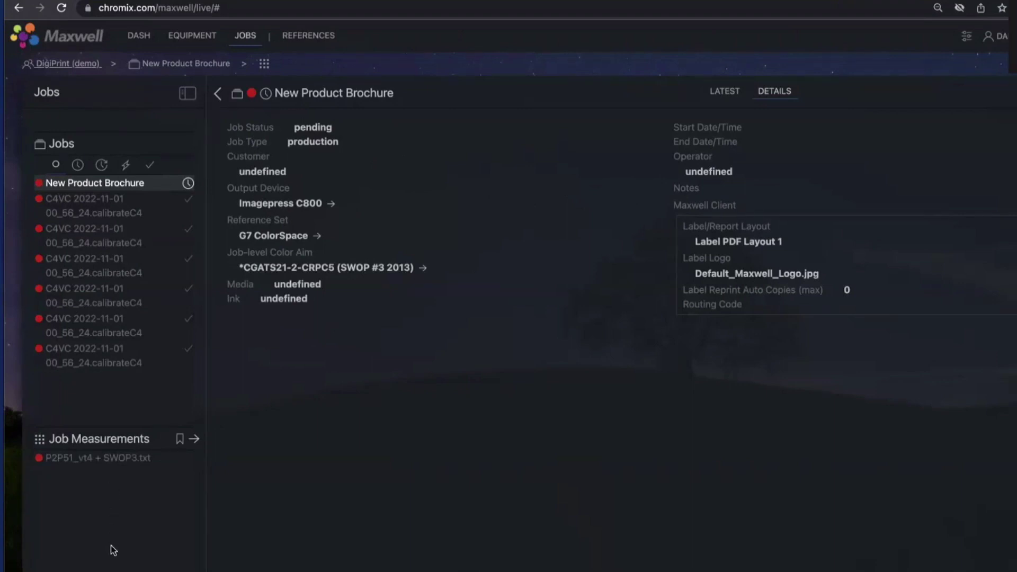
left_click(114, 460)
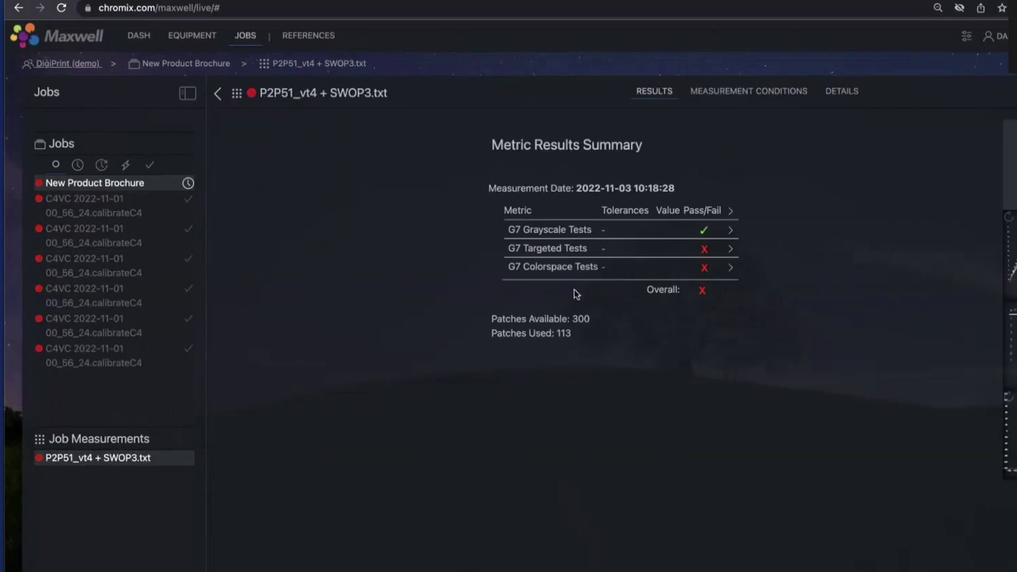
Review the measurement's metric results by expanding all test groups and G7 Targeted Tests alone, and collapse the summary
left_click(730, 210)
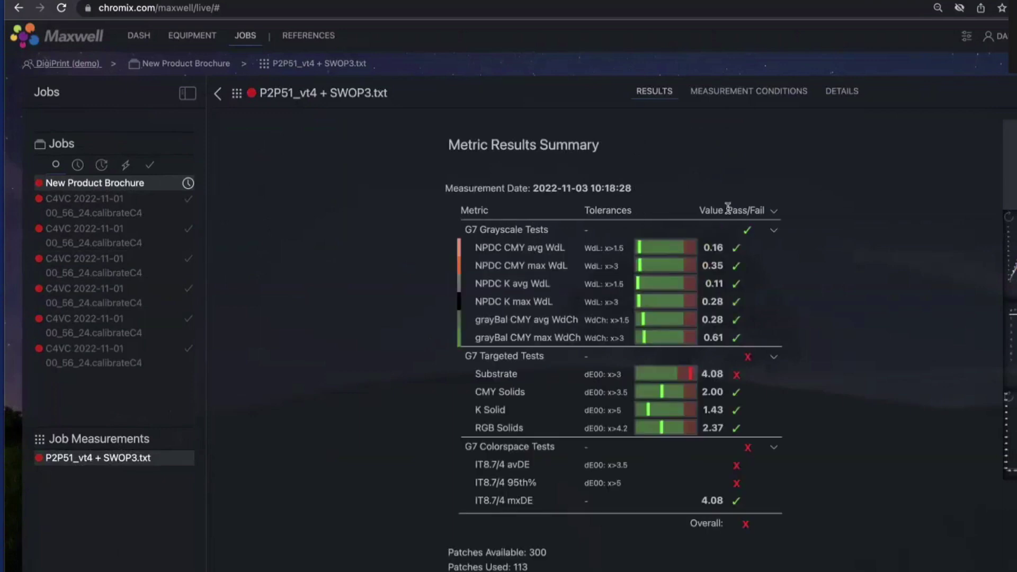
left_click(773, 211)
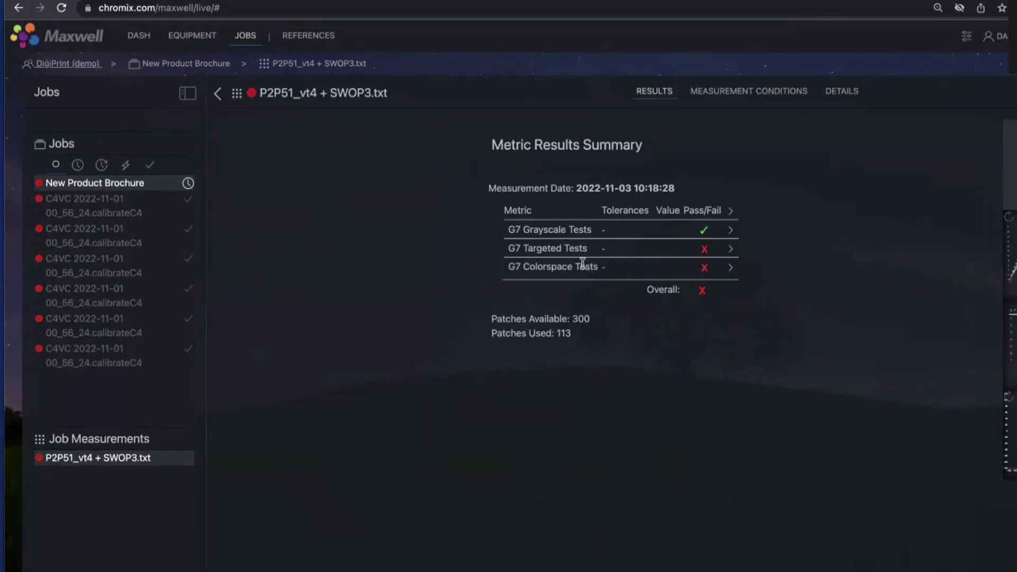
left_click(731, 249)
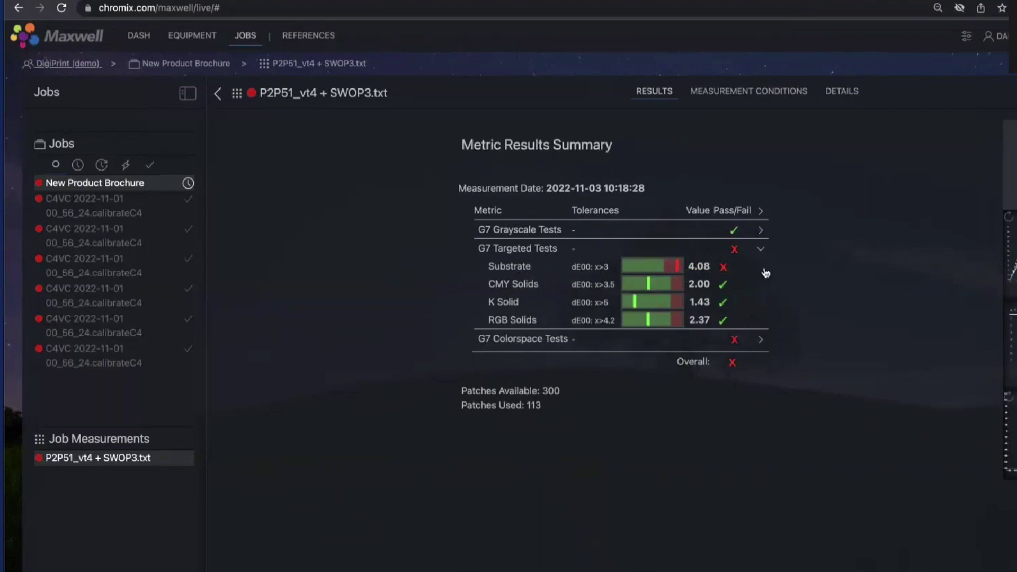
left_click(762, 211)
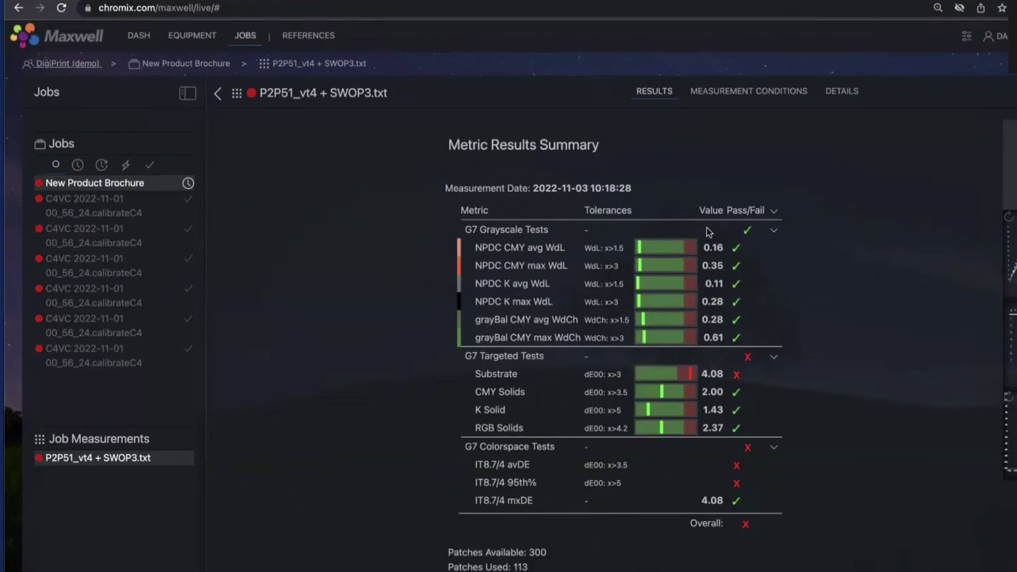
left_click(775, 212)
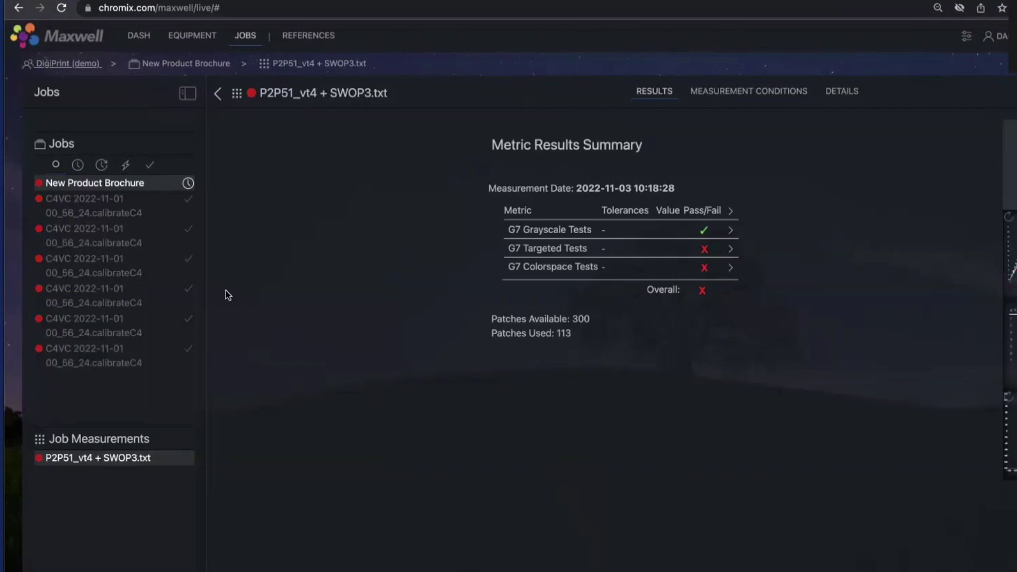
View the details of the second C4VC 2022-11-01 verification job and return to the New Product Brochure job
left_click(83, 212)
left_click(84, 234)
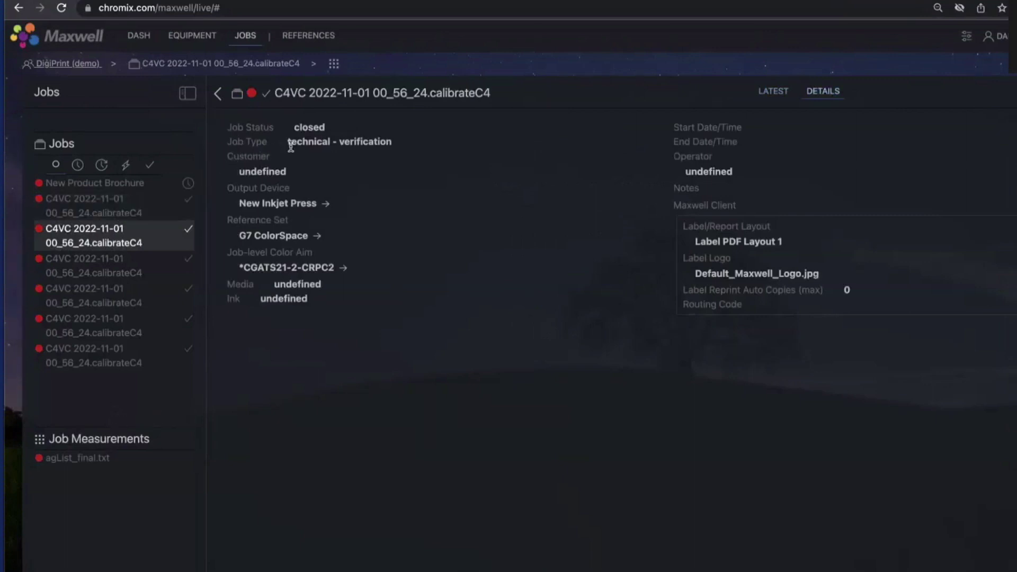
left_click(129, 186)
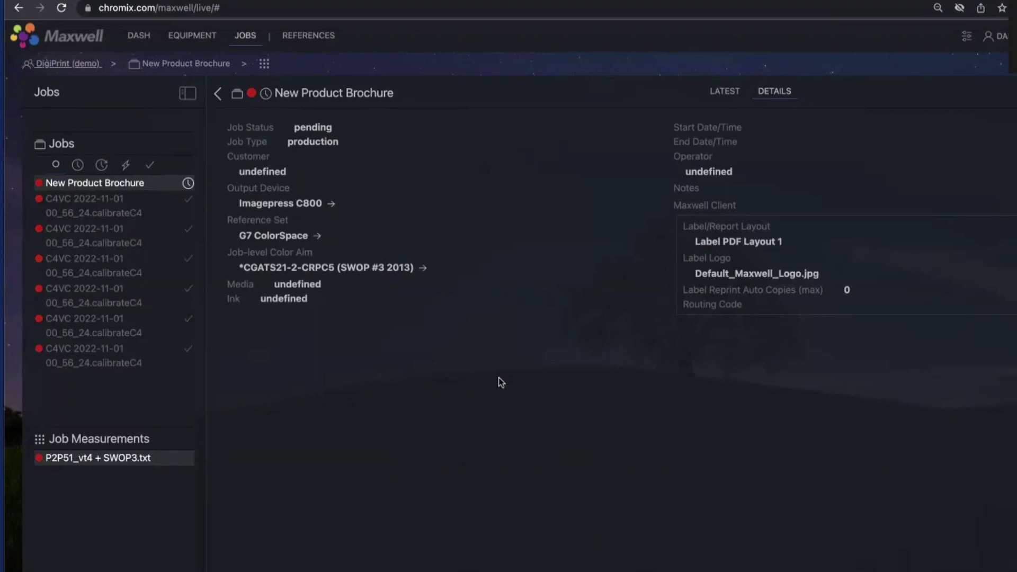
Look at the References section and the job's linked G7 ColorSpace reference set, and return to the New Product Brochure job
left_click(309, 37)
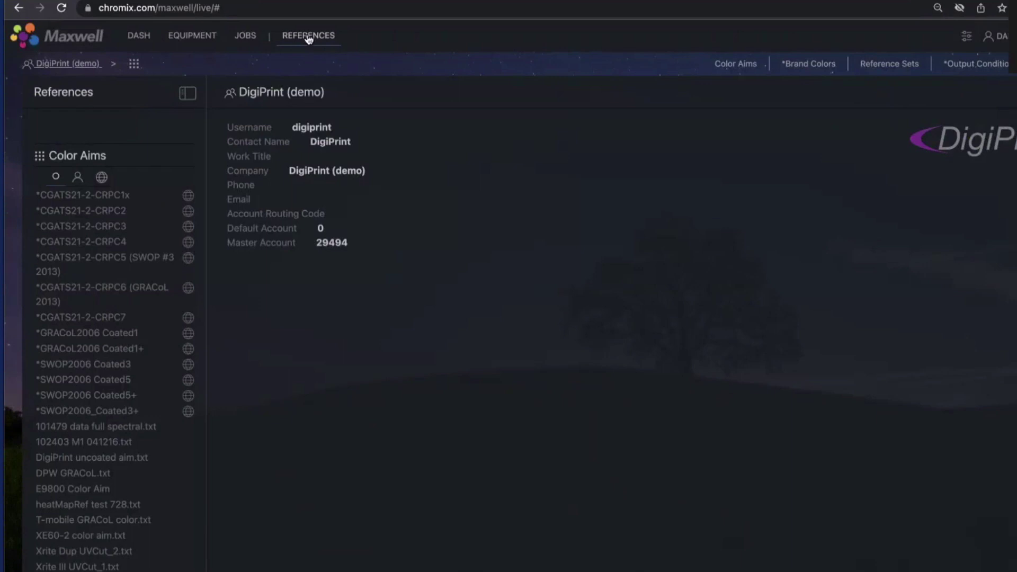
left_click(236, 42)
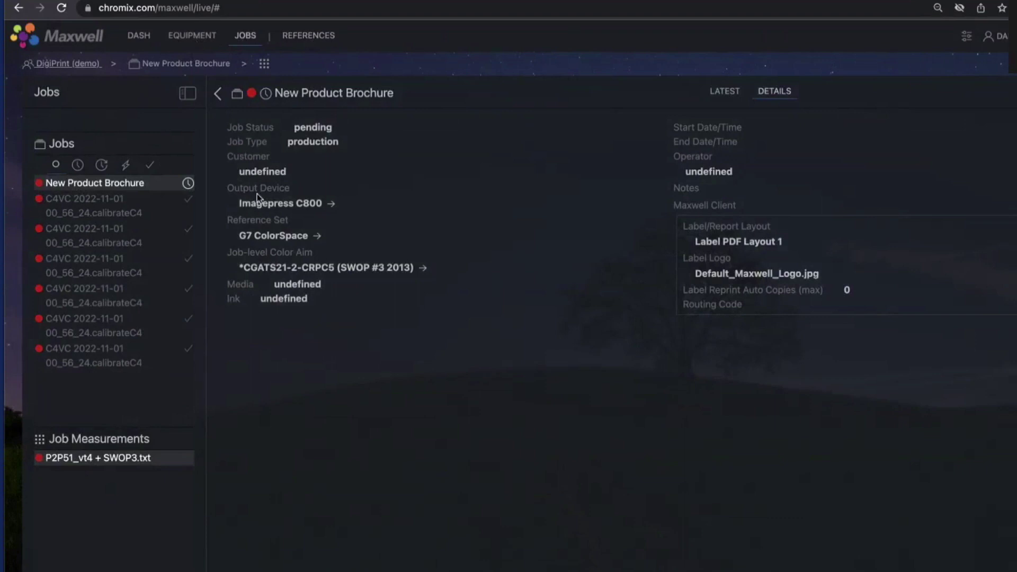
left_click(318, 237)
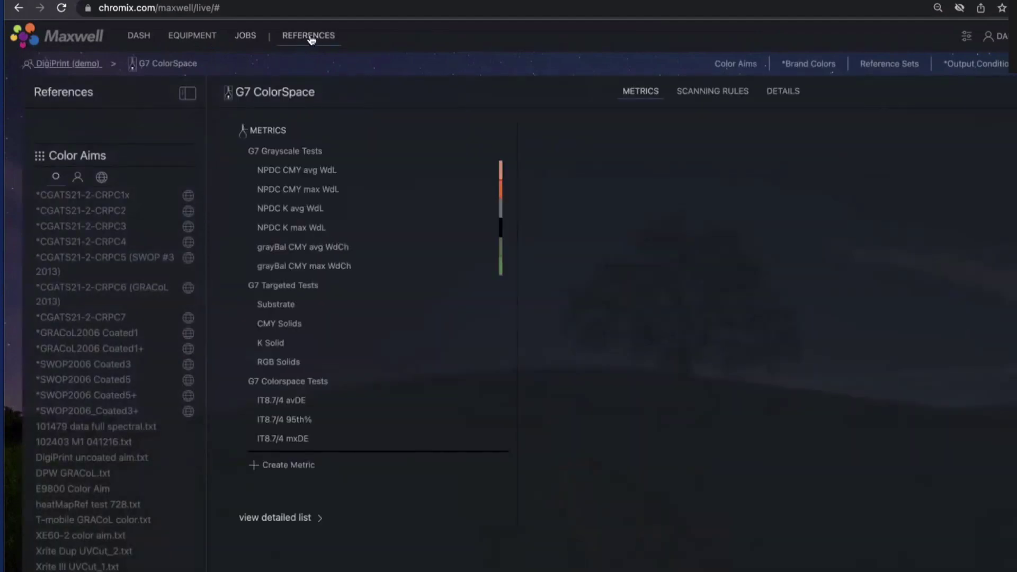
left_click(245, 37)
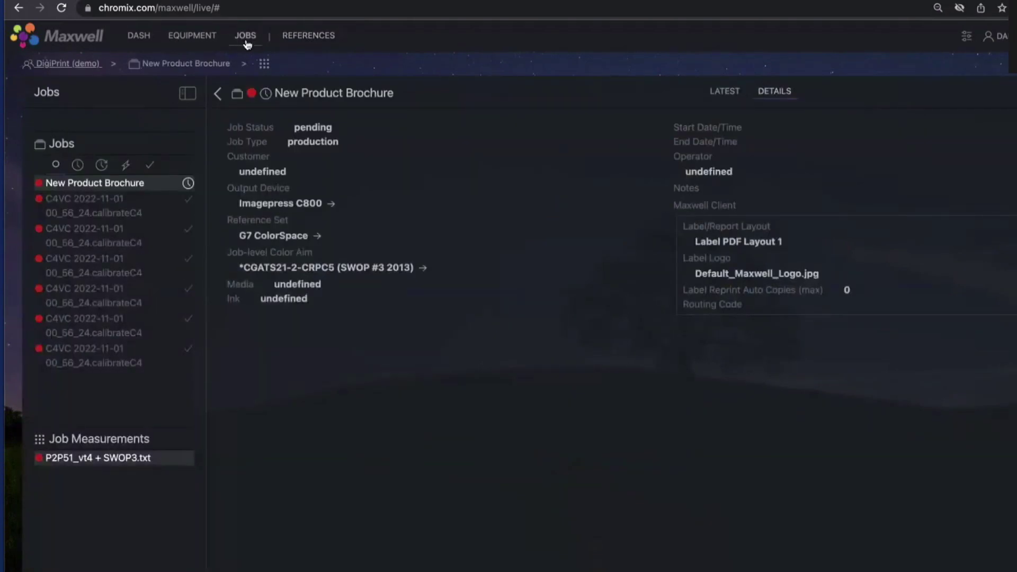
In References, view the NPDC CMY avg WdL metric of the G7 ColorSpace set and show the Color Aims list
left_click(300, 37)
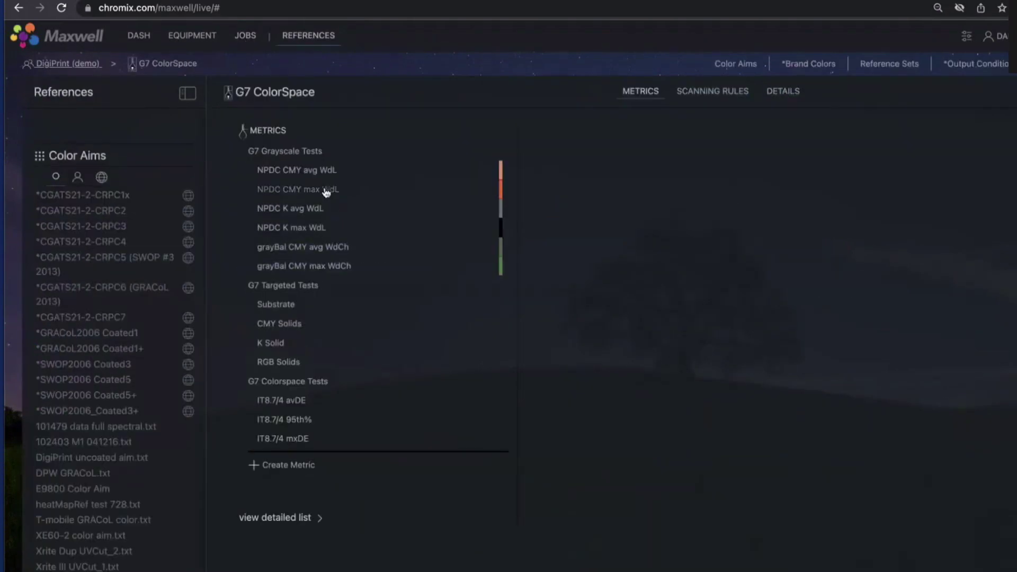
left_click(320, 170)
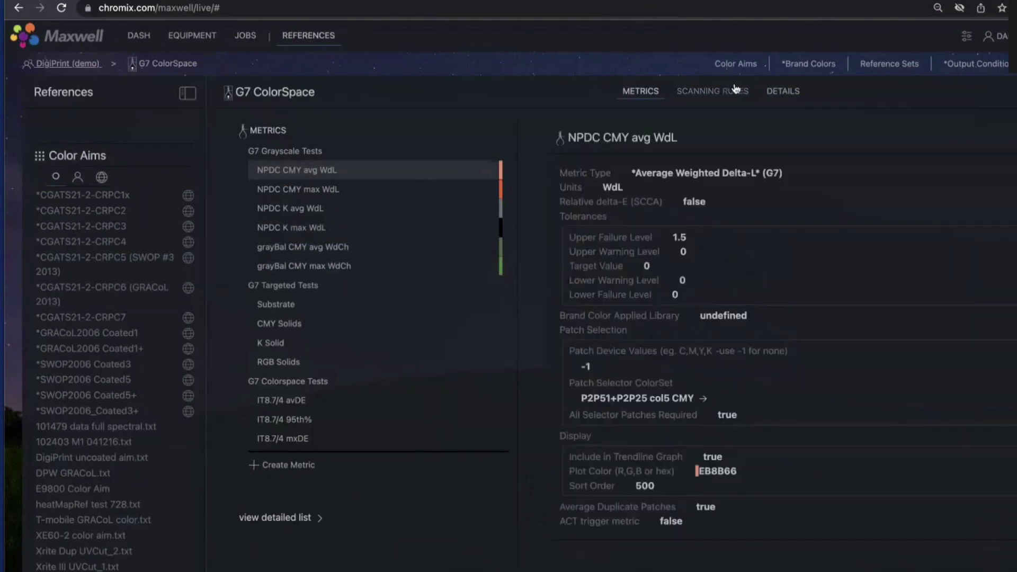
left_click(741, 67)
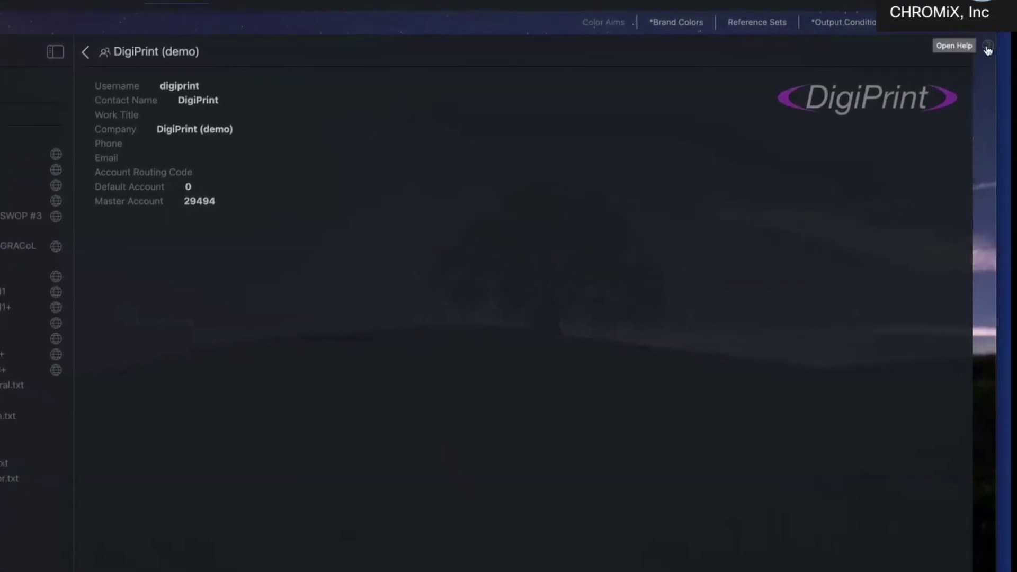
Look at the Maxwell Support topic in the help and close it
left_click(988, 45)
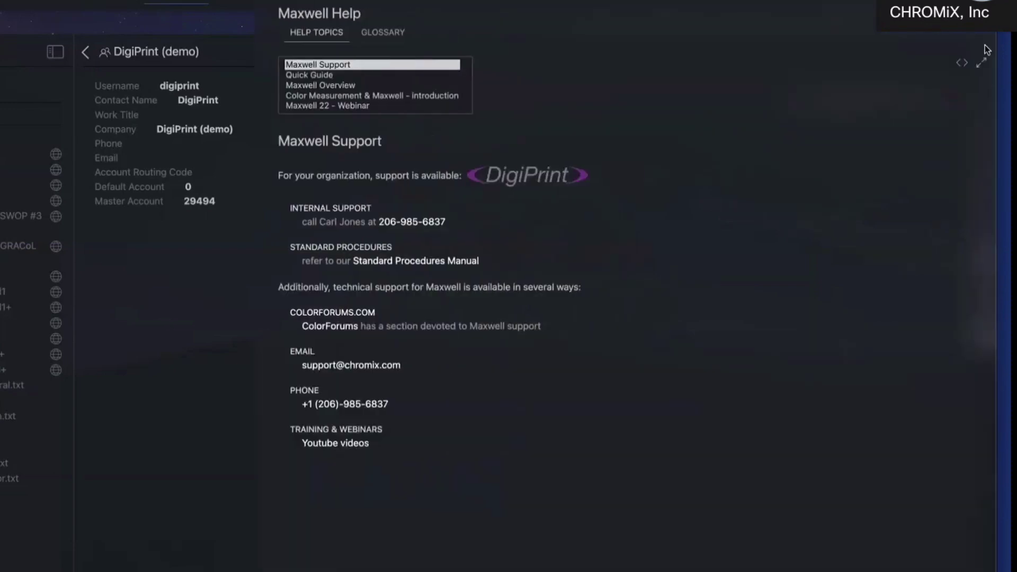
key("Escape")
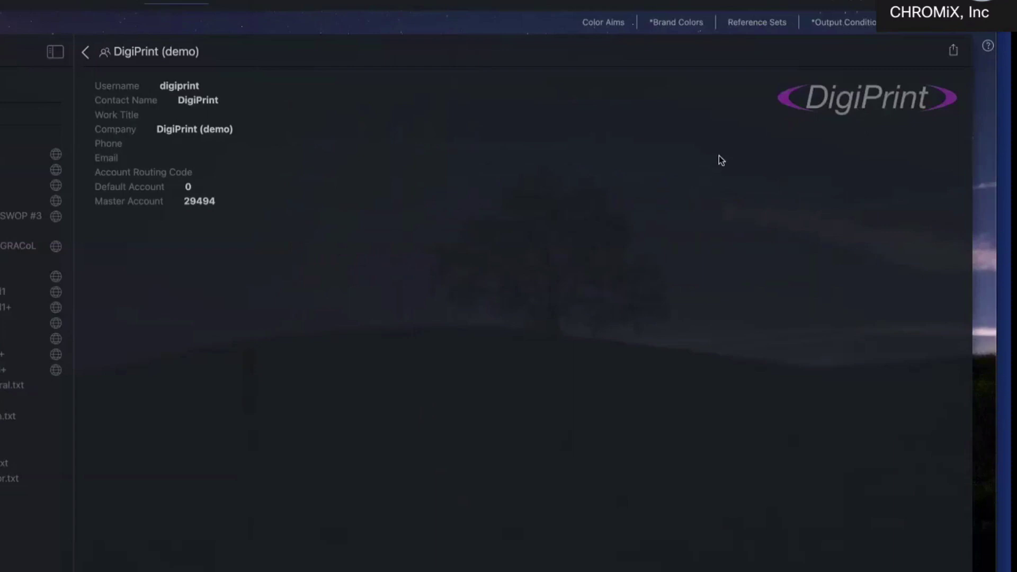
Open G7 ColorSpace from the reference sets, review its scanning rules and return to its metrics
left_click(748, 26)
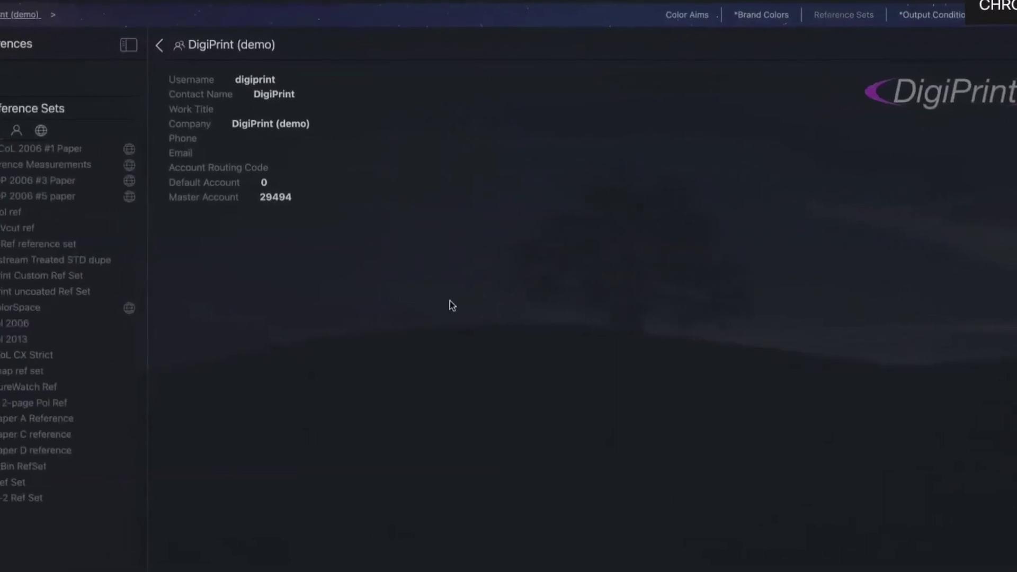
left_click(46, 307)
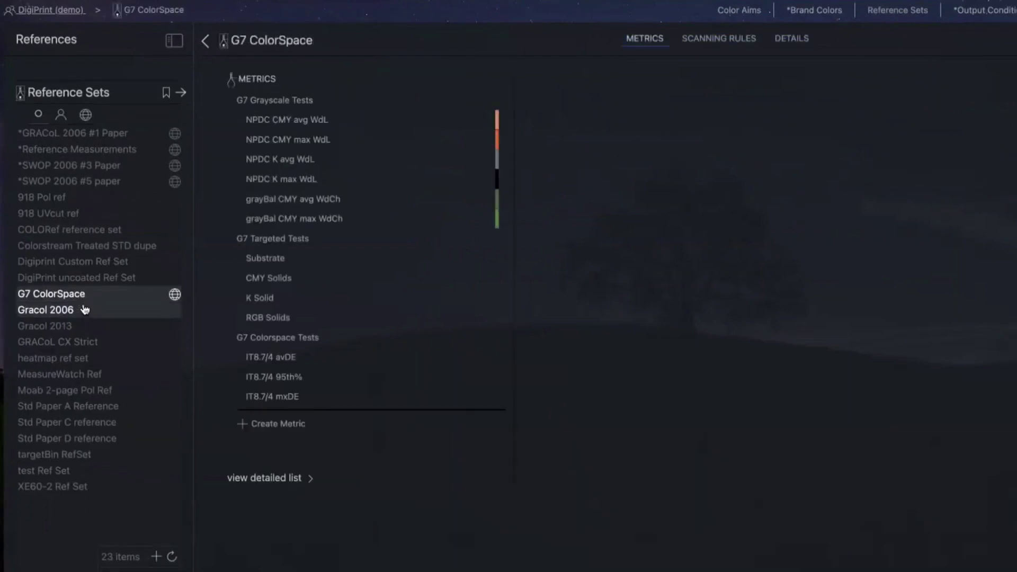
left_click(712, 45)
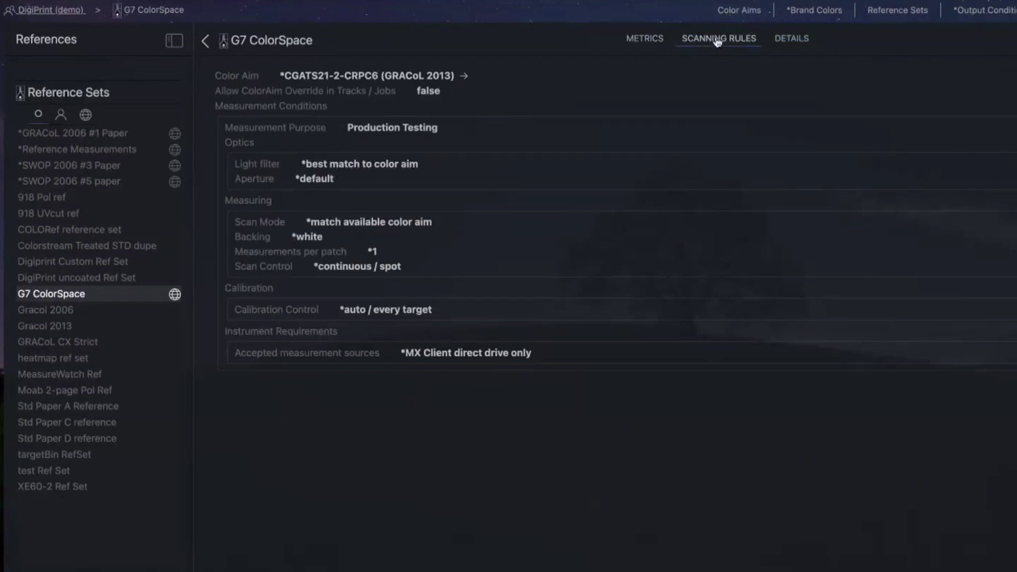
left_click(651, 40)
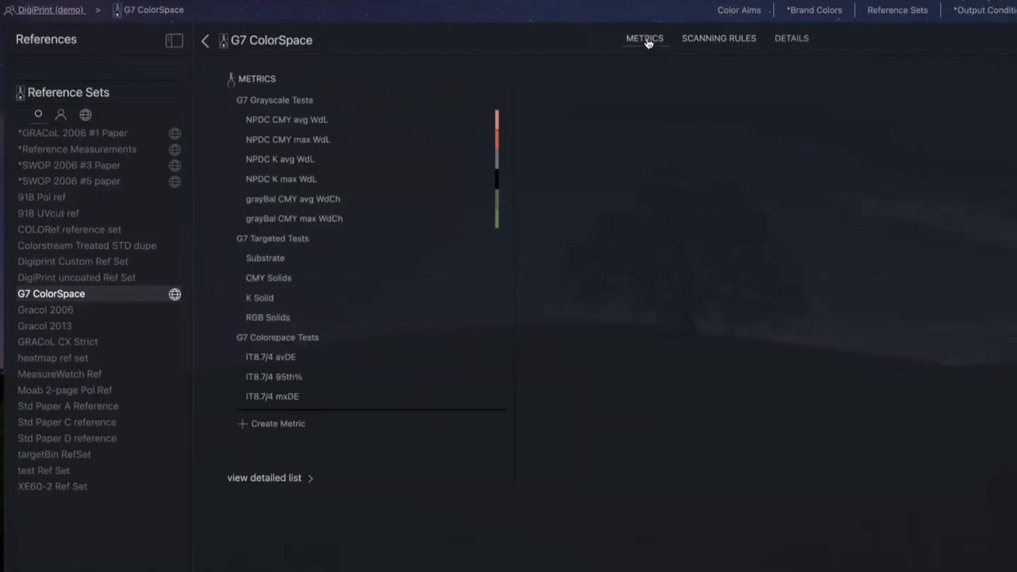
Compare the definitions and tolerances of the NPDC CMY avg, NPDC CMY max and NPDC K avg WdL metrics, ending on NPDC CMY avg WdL
left_click(306, 124)
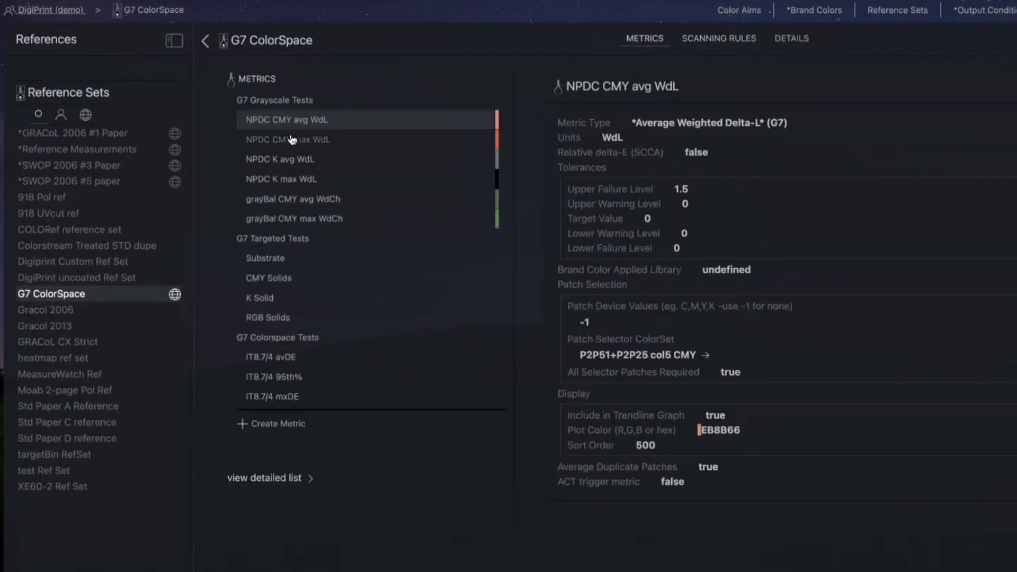
left_click(292, 140)
left_click(282, 160)
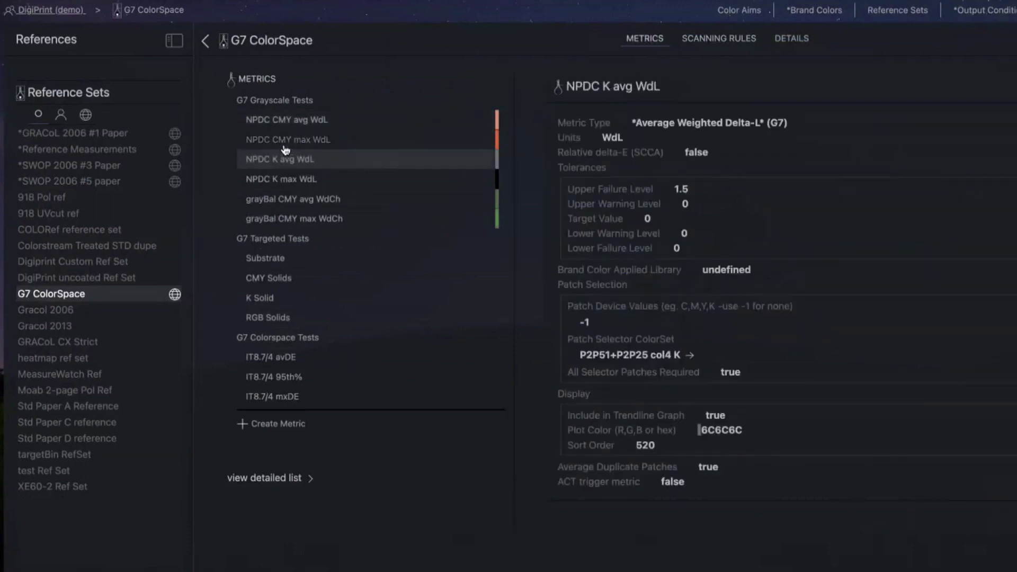
left_click(286, 146)
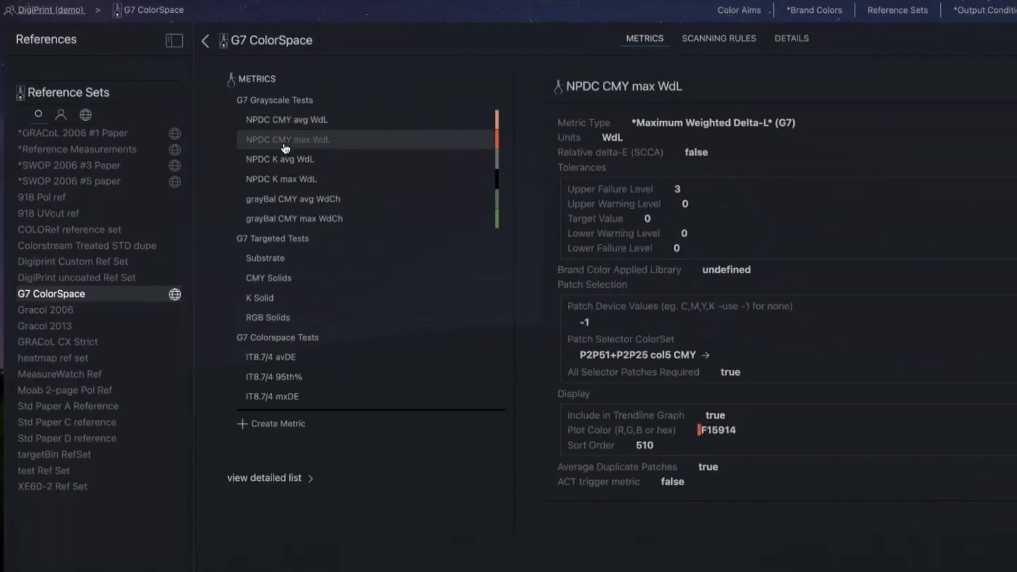
left_click(299, 123)
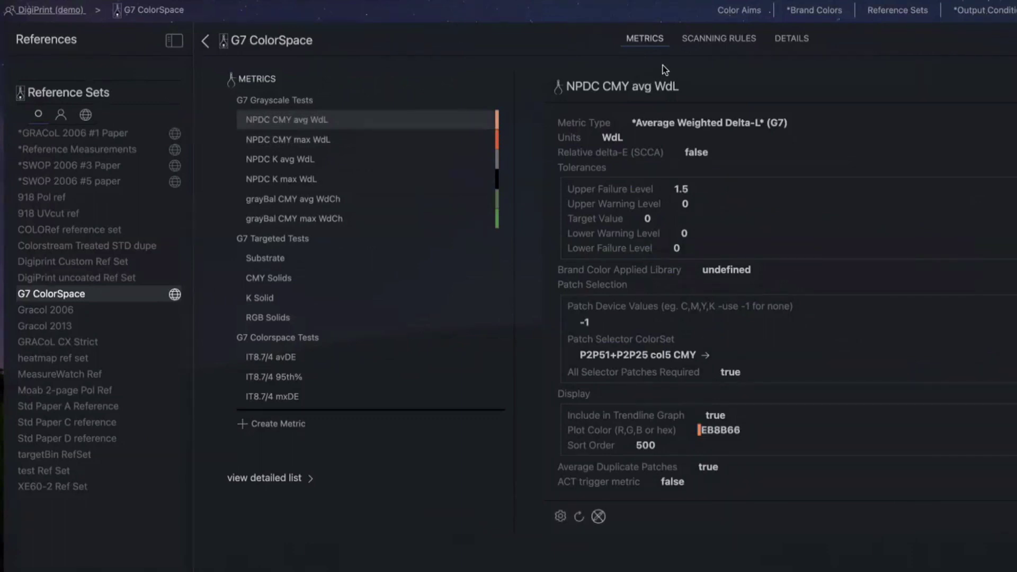
Open the D/P Brand Color Masters library under Brand Colors and examine its patch list
left_click(800, 14)
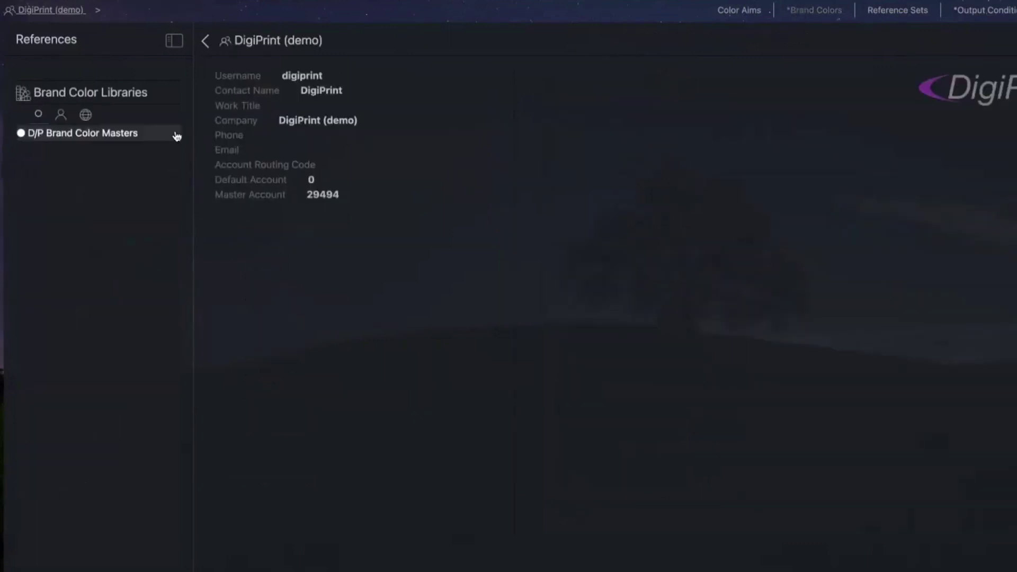
left_click(127, 142)
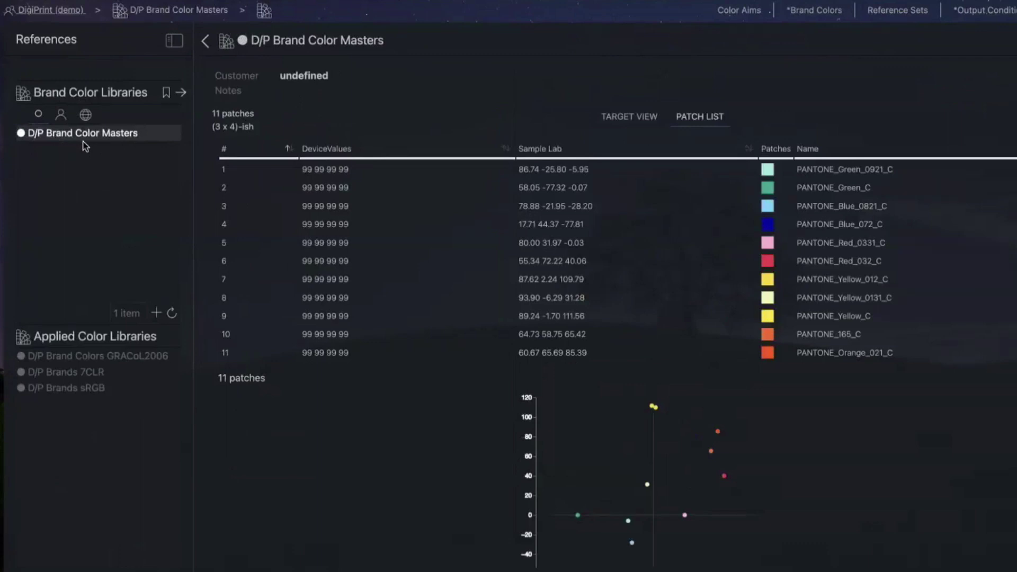
left_click(410, 218)
left_click(282, 187)
Review the patch lists of the applied color libraries D/P Brand Colors GRACoL2006, D/P Brands 7CLR and D/P Brands sRGB
left_click(78, 355)
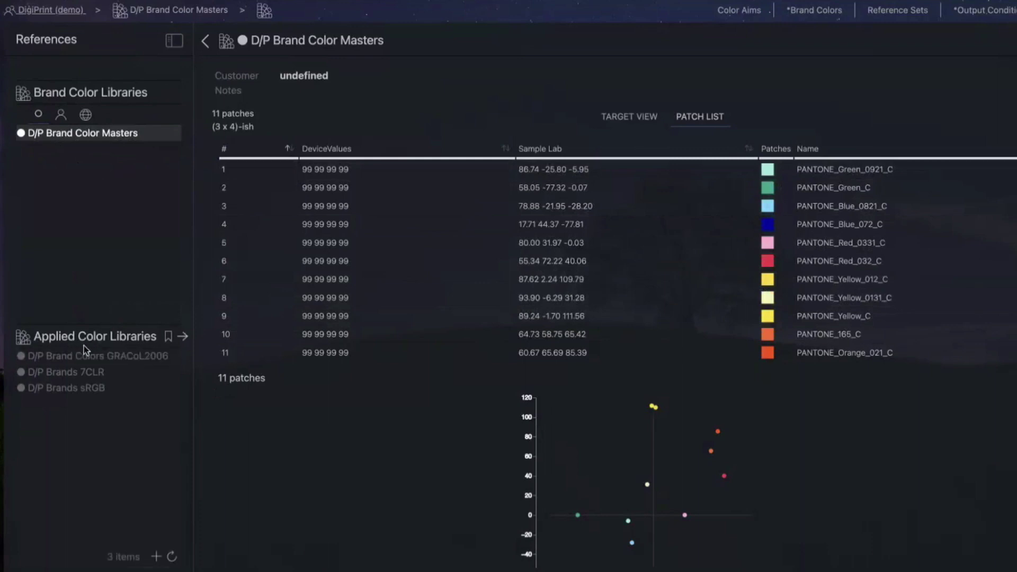
left_click(85, 356)
left_click(80, 358)
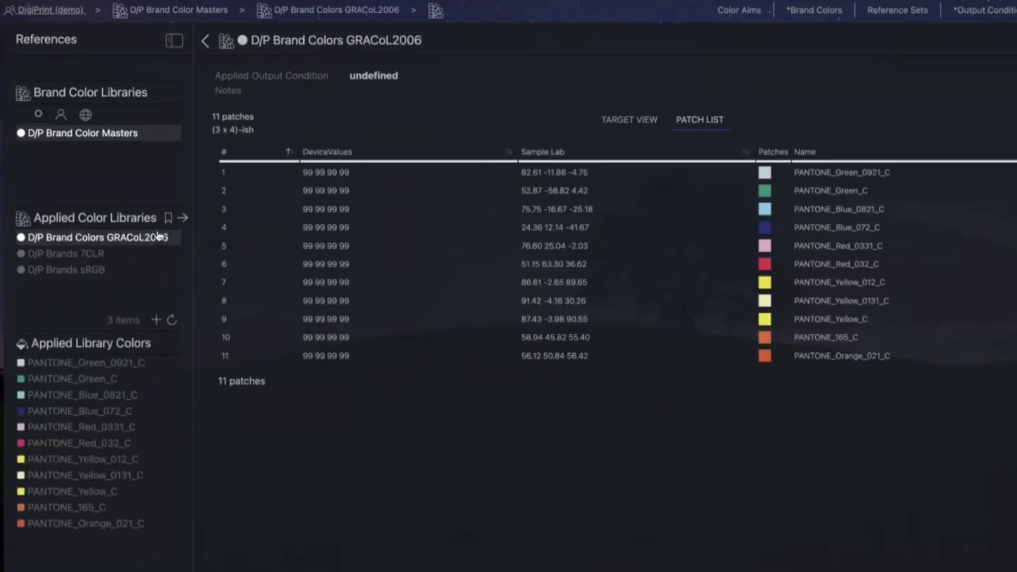
left_click(93, 254)
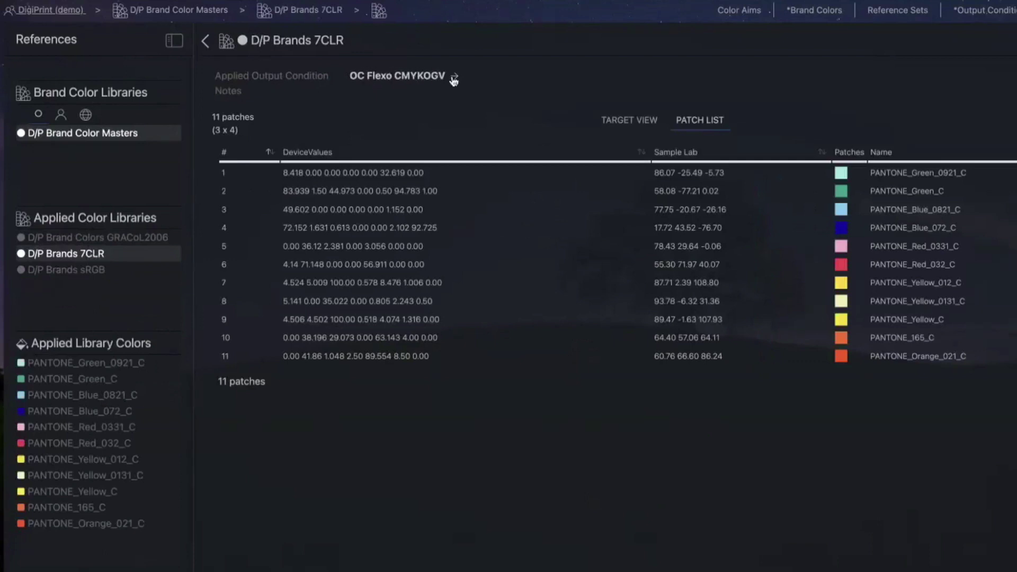
left_click(94, 271)
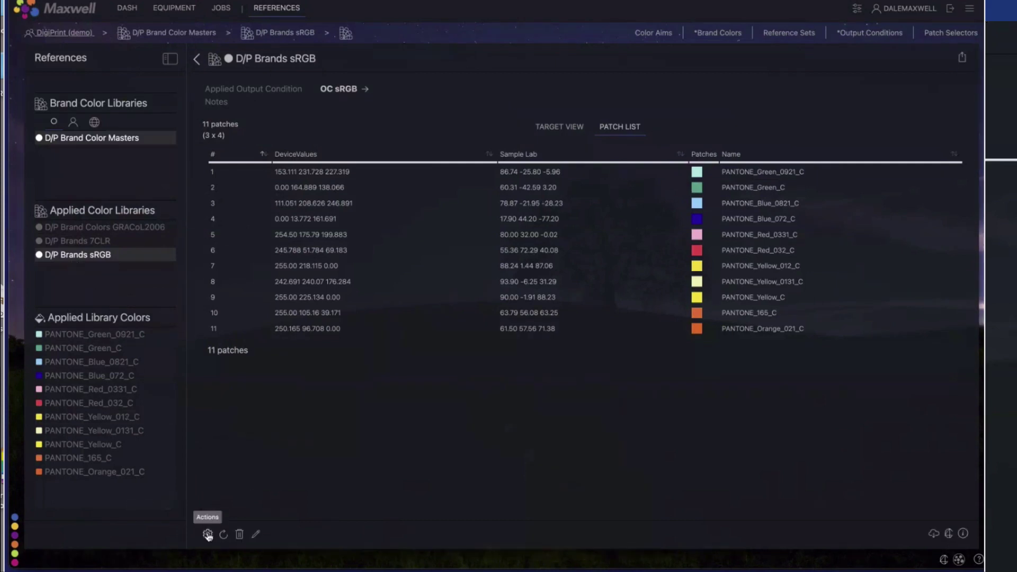
left_click(208, 536)
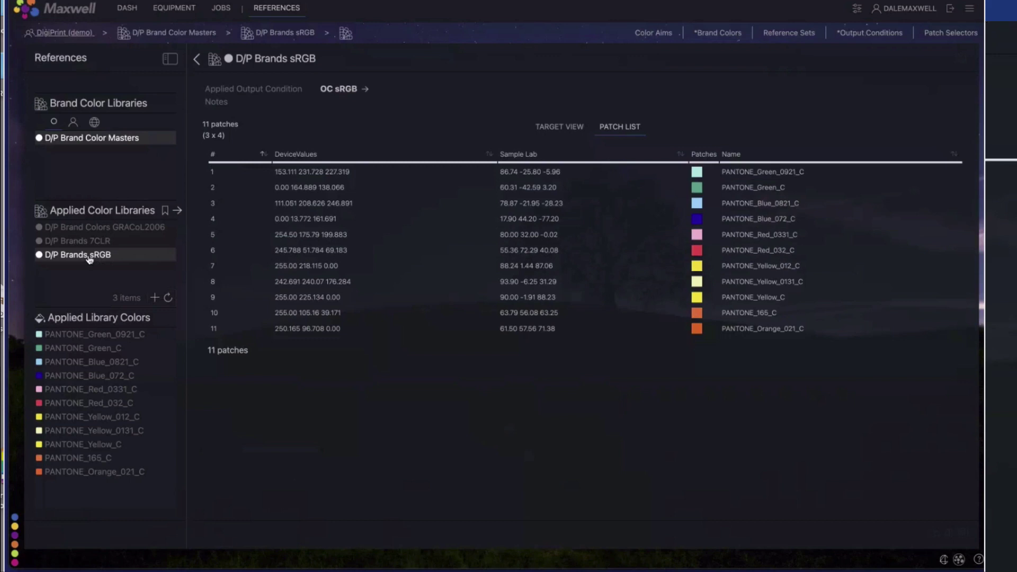
left_click(104, 241, "shift")
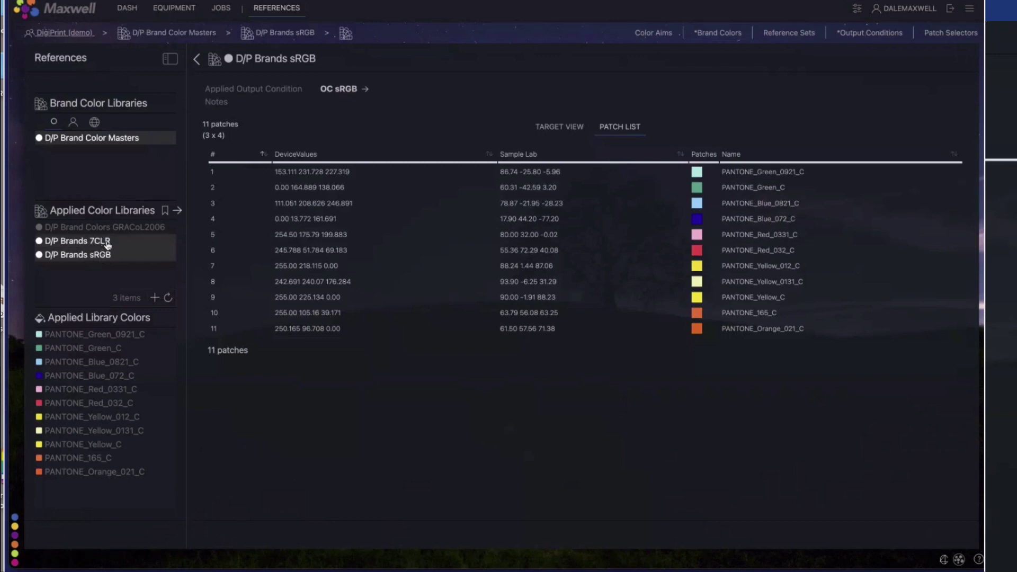
left_click(110, 231)
Display the D/P Brands sRGB library as target patches, and rotate the patch layout once and back again
left_click(553, 131)
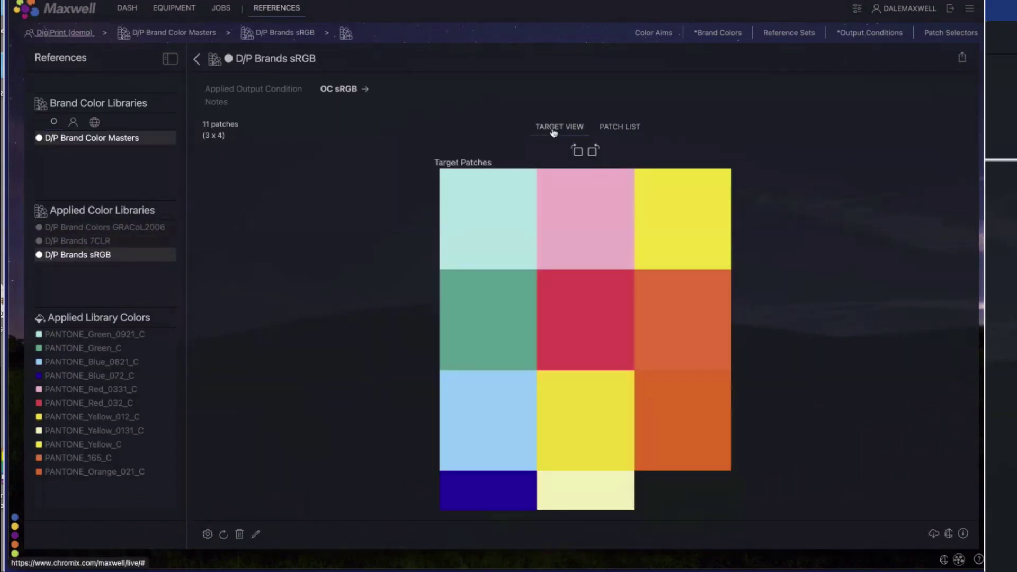
left_click(577, 152)
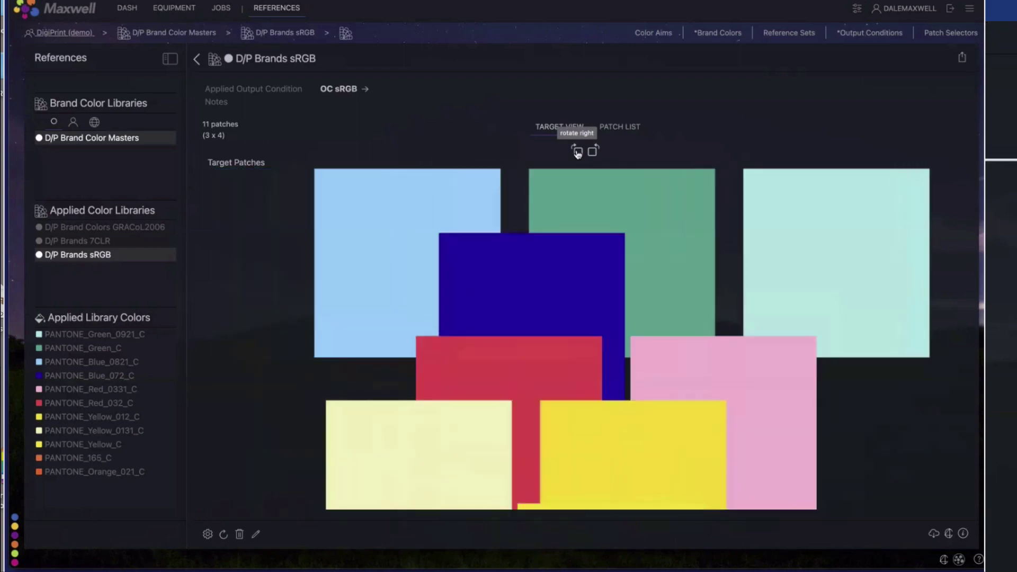
left_click(593, 152)
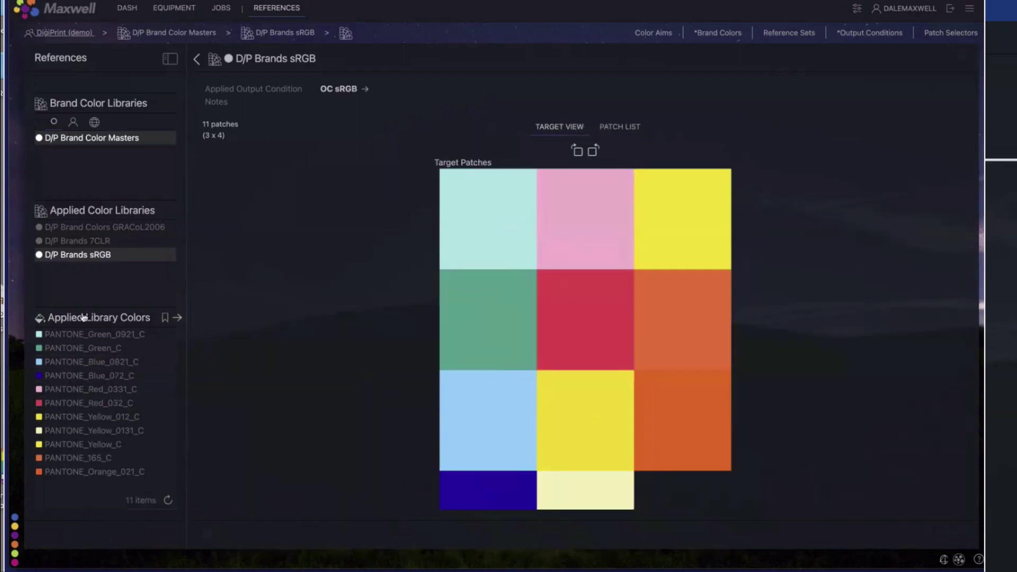
Compare the target patches of the GRACoL2006, 7CLR and sRGB applied libraries by switching between them, ending on D/P Brands 7CLR
left_click(84, 247)
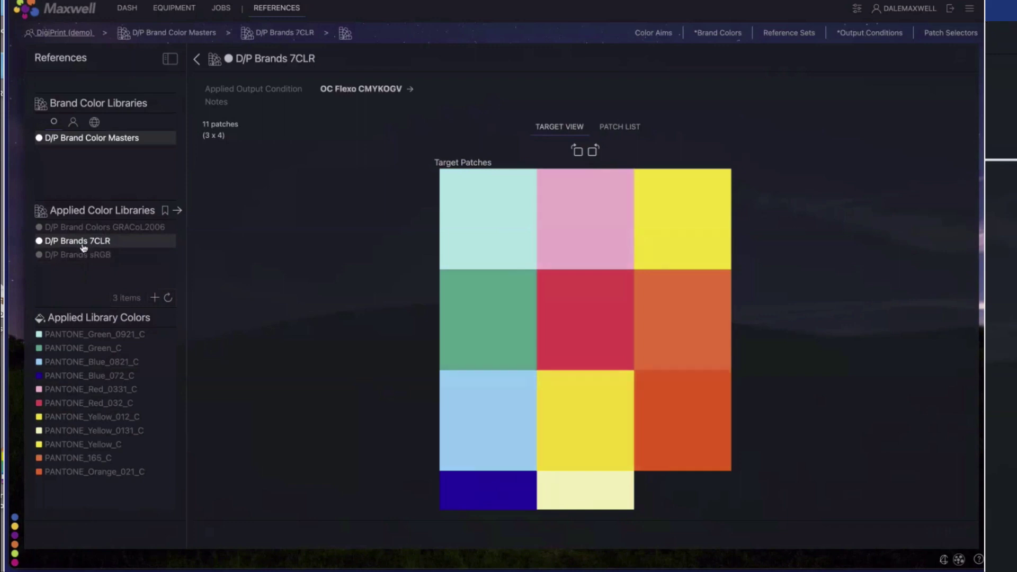
left_click(88, 228)
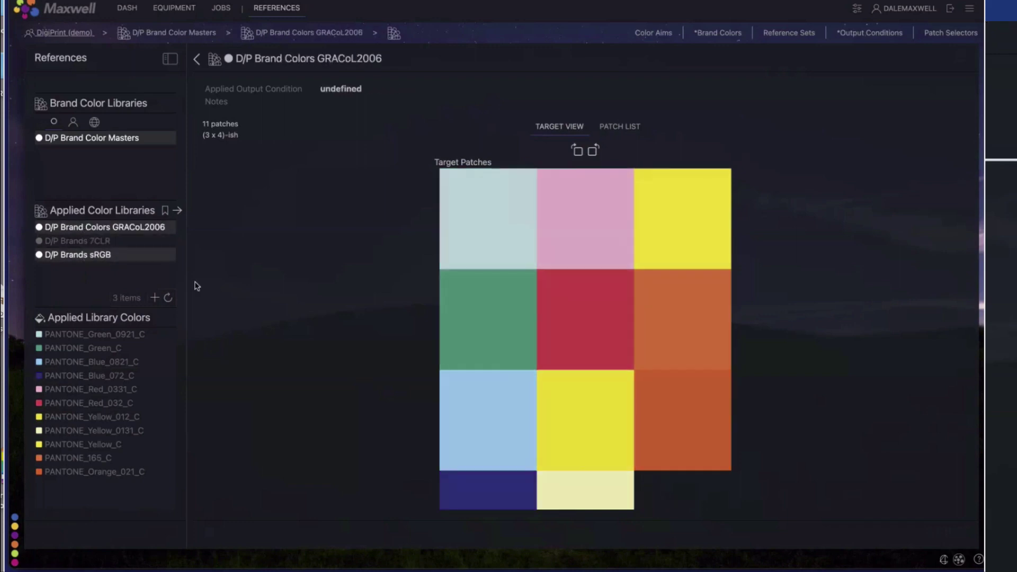
left_click(103, 247)
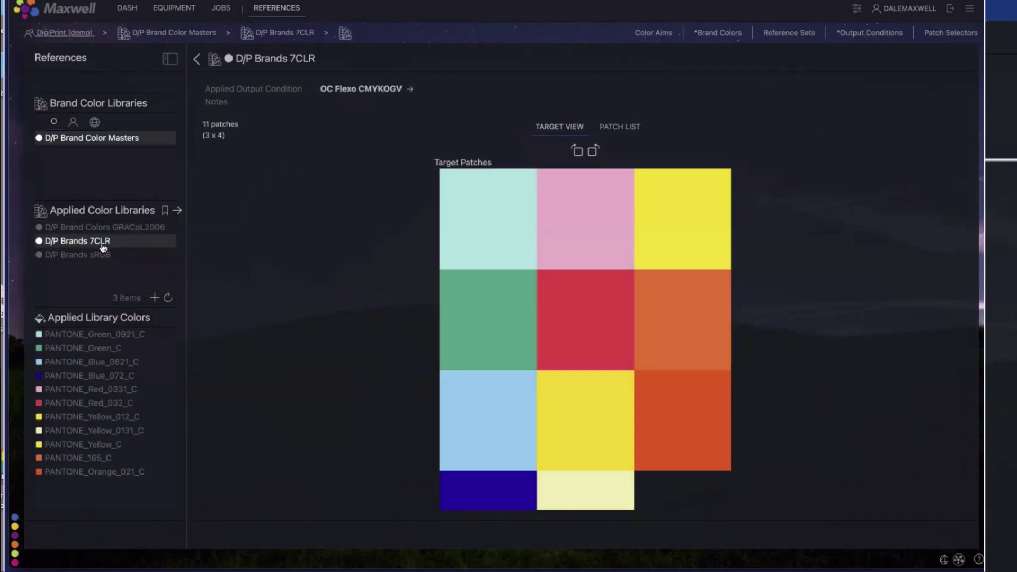
left_click(102, 255)
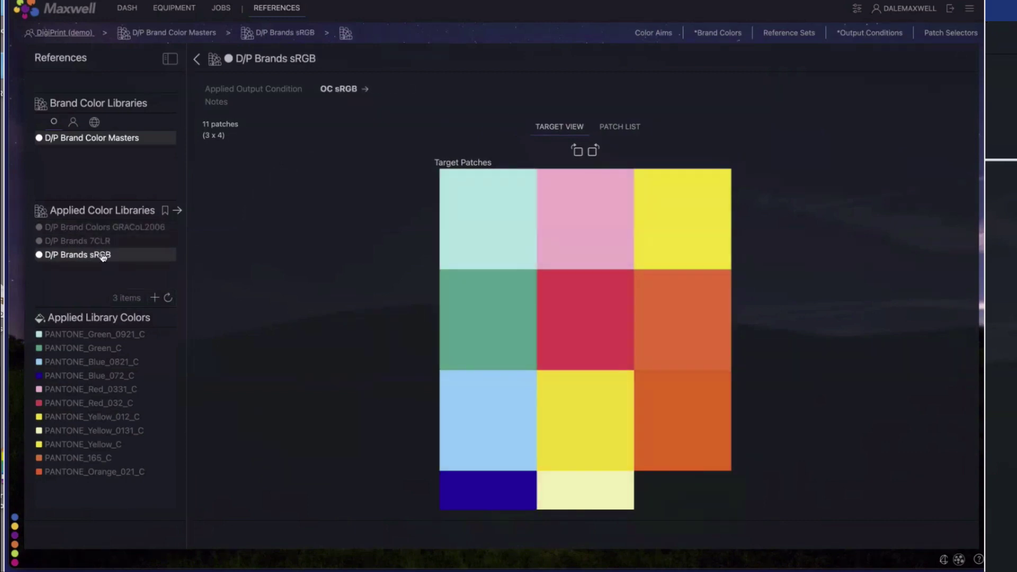
left_click(103, 242)
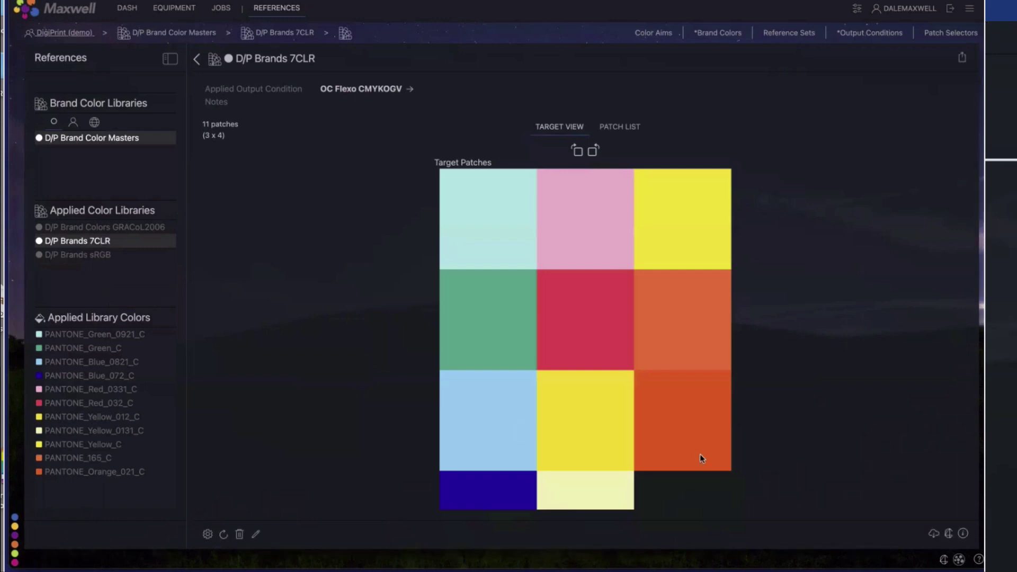
left_click(107, 255)
left_click(105, 243)
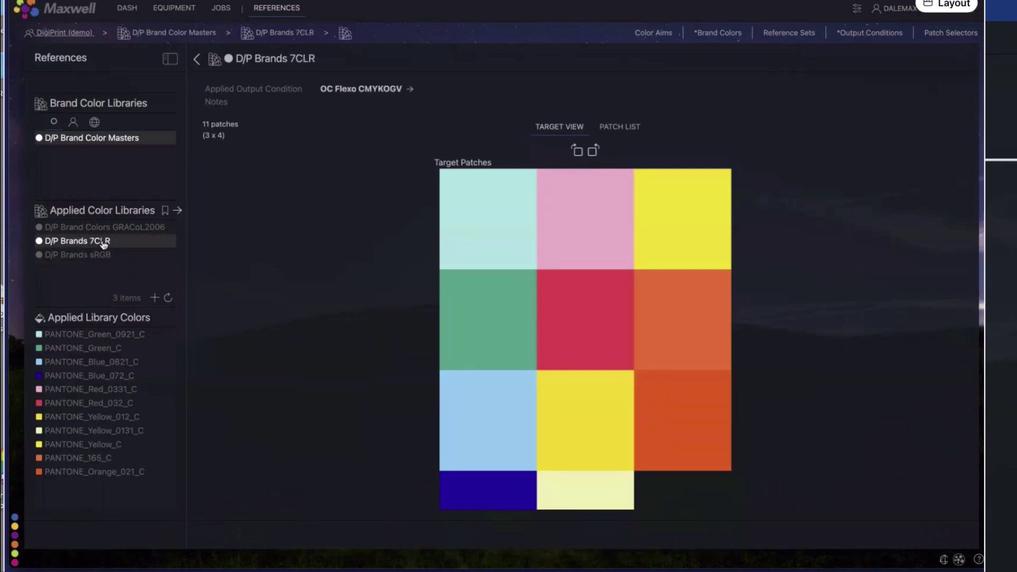
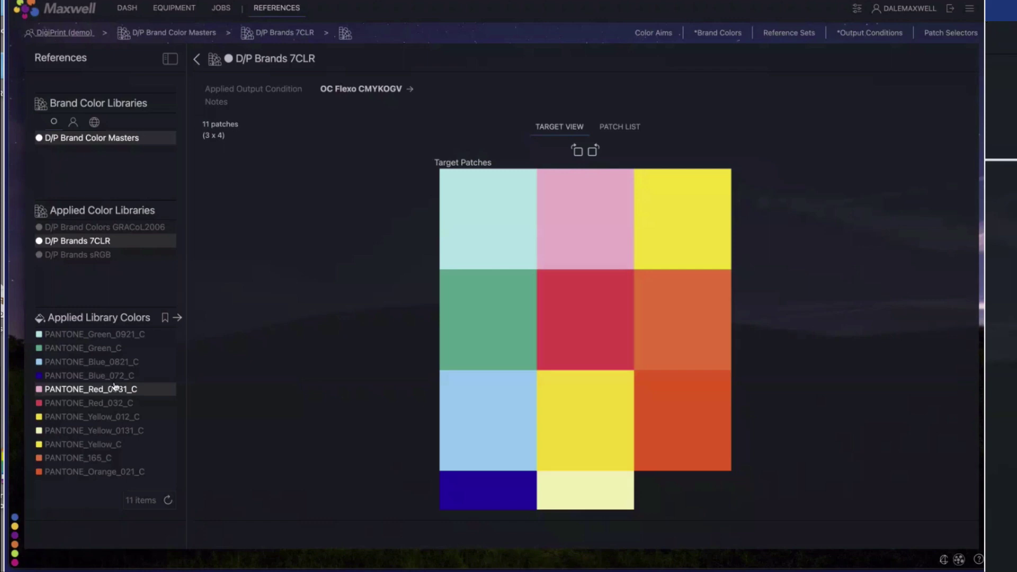
View the details of PANTONE_Red_0331_C, PANTONE_Blue_0821_C and PANTONE_Green_C in the 7CLR library, and list PANTONE_Green_C's brand color measurements as a table
left_click(112, 388)
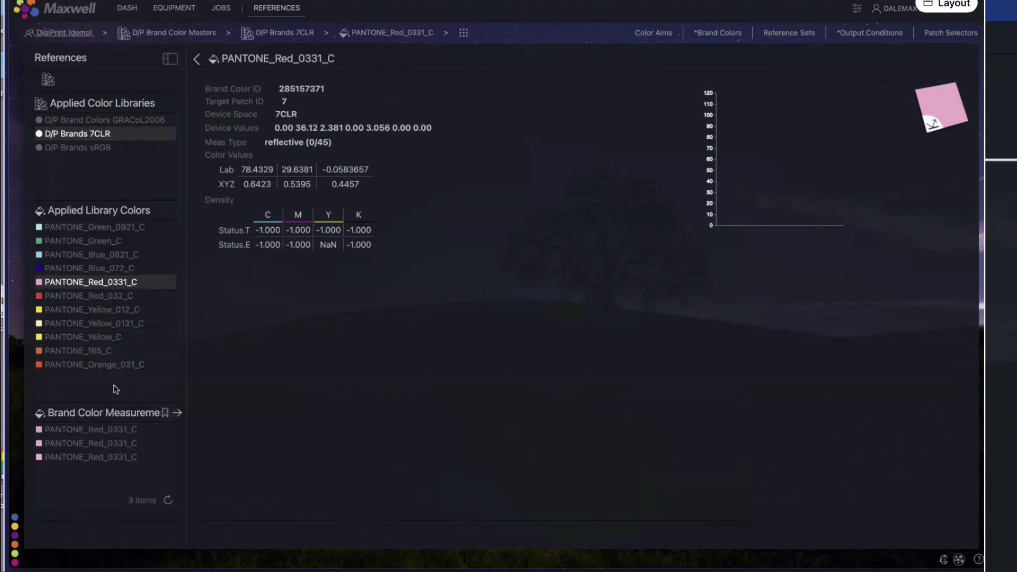
left_click(99, 255)
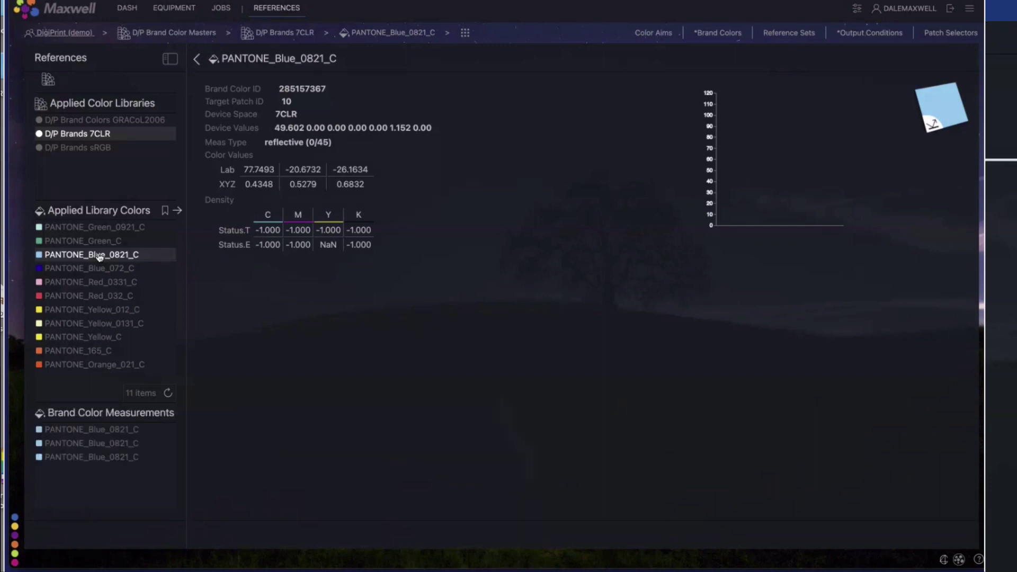
left_click(80, 241)
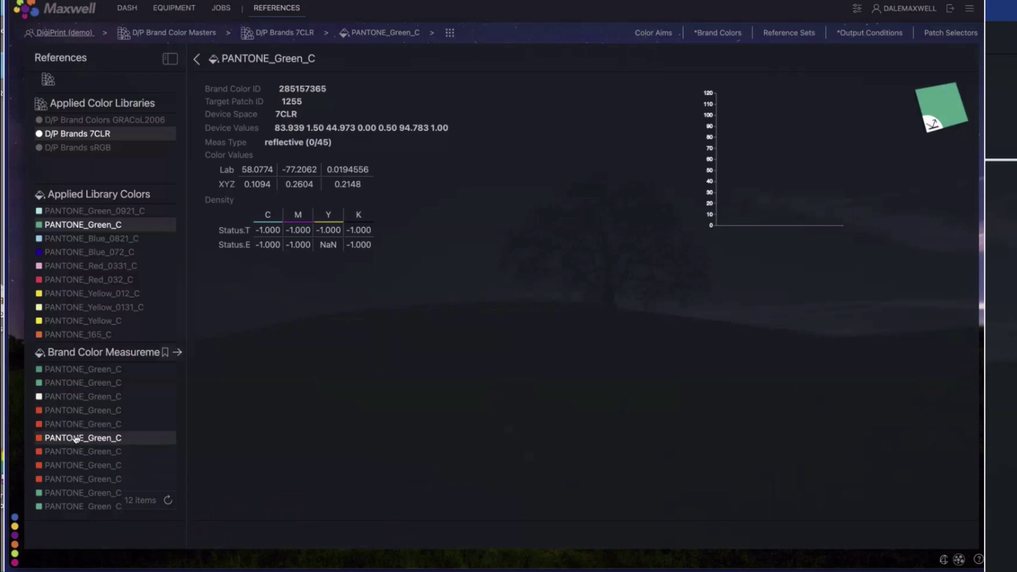
left_click(178, 353)
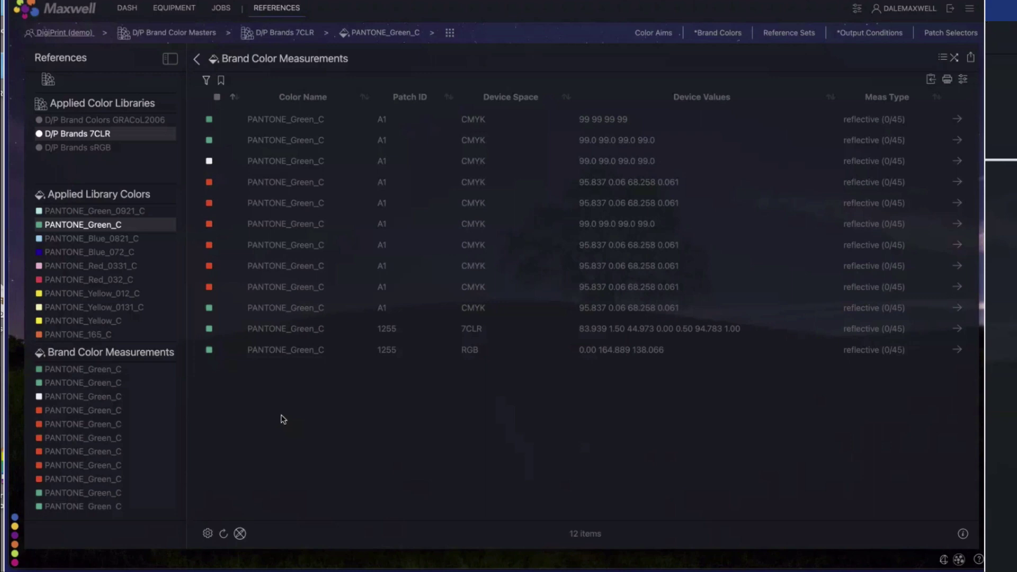
List the output conditions, view the details of OC sRGB, and filter the list to the account's own output conditions
left_click(856, 34)
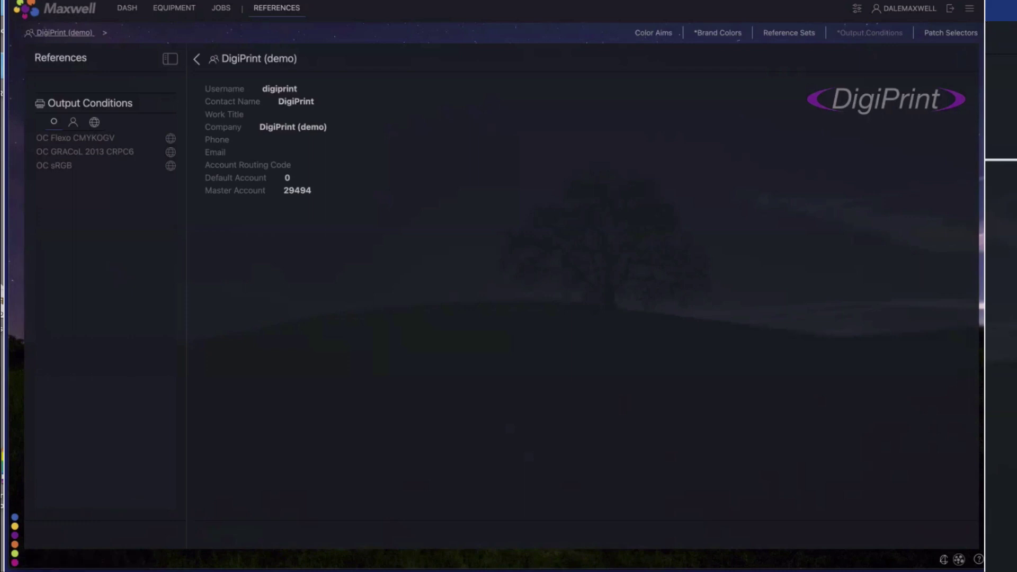
left_click(68, 168)
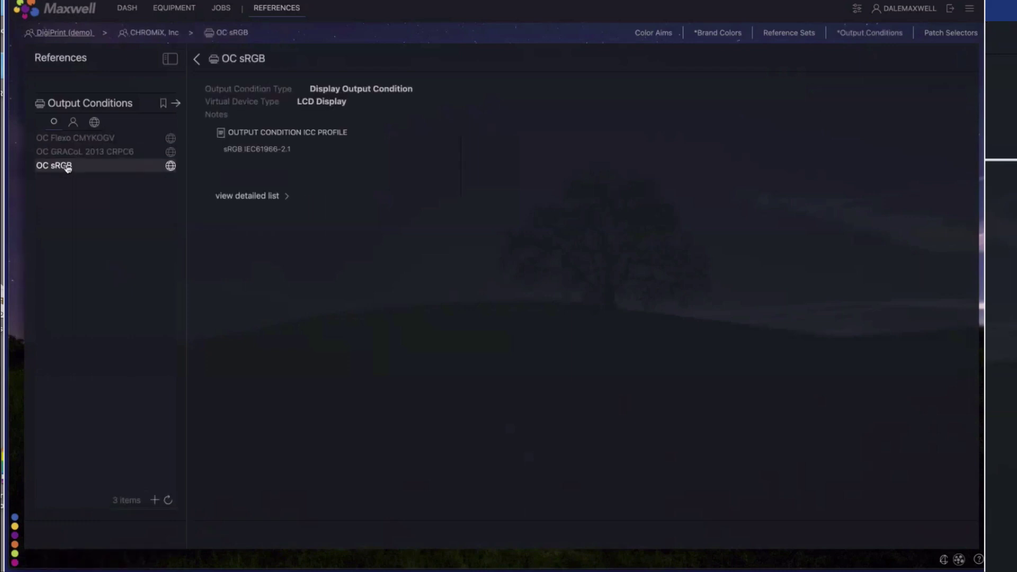
left_click(74, 123)
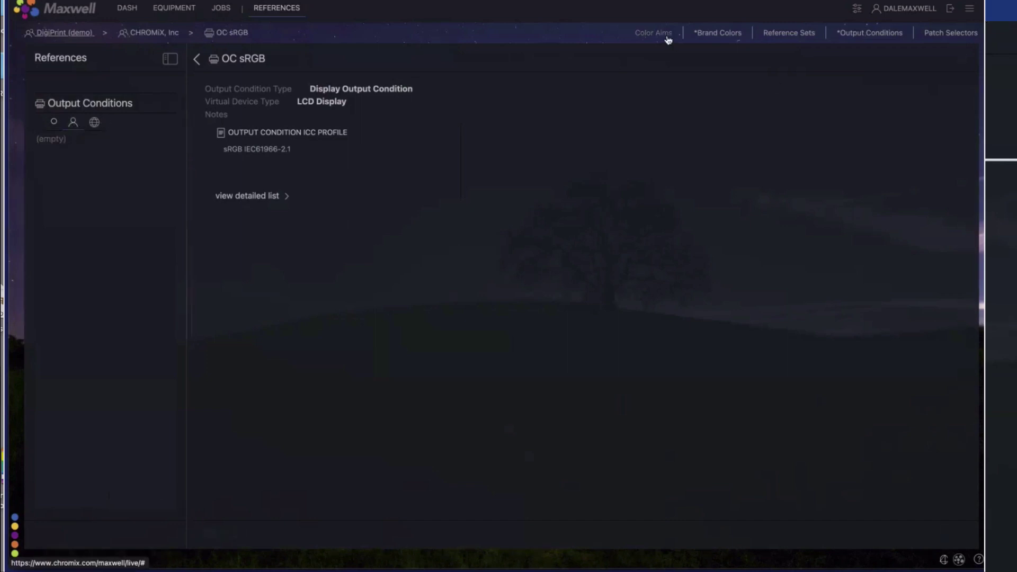
Review the color aims filtered to the account's own, the publicly shared and all of them, and list the patch selectors
left_click(669, 38)
left_click(77, 122)
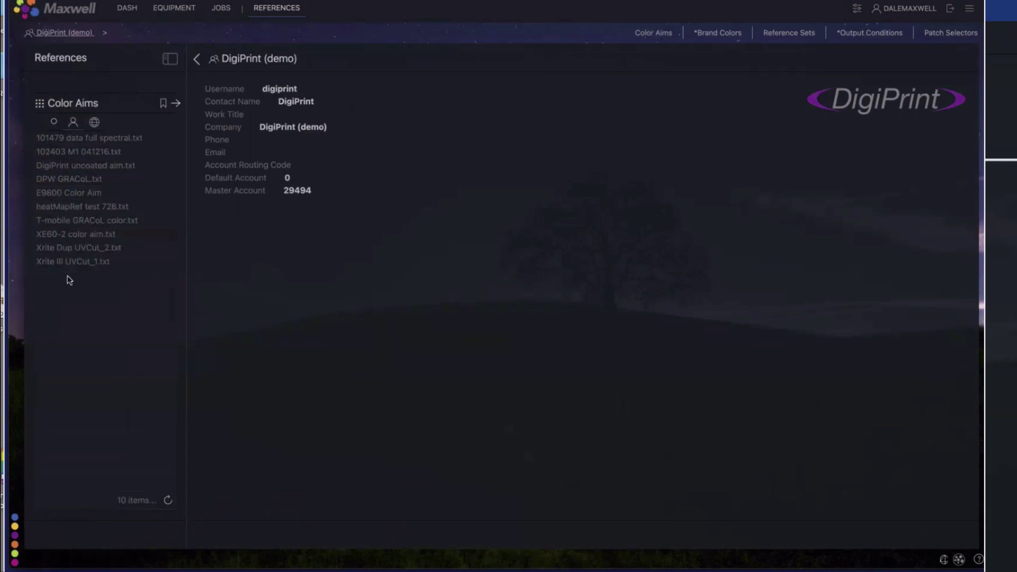
left_click(95, 123)
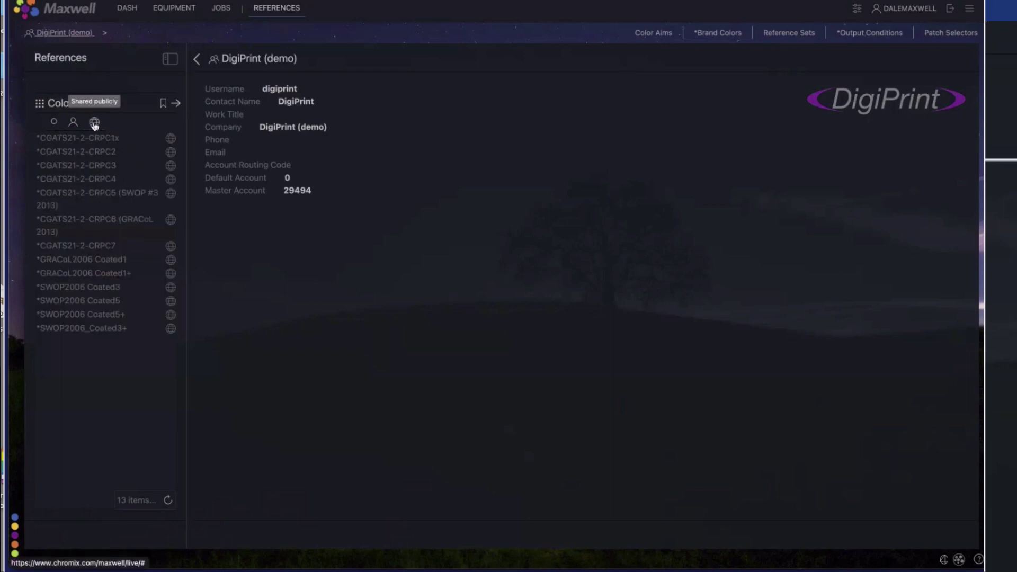
left_click(53, 122)
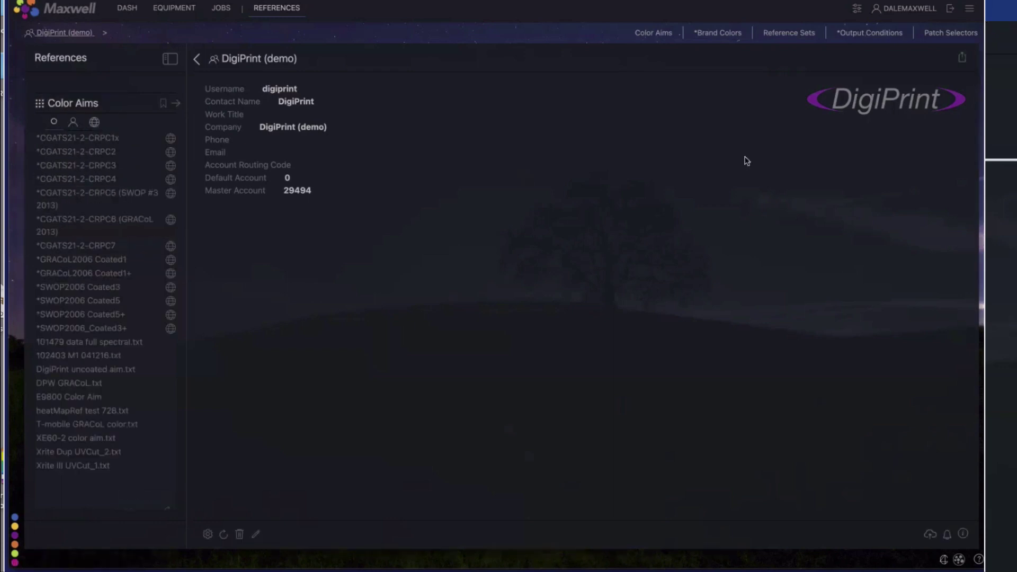
left_click(939, 33)
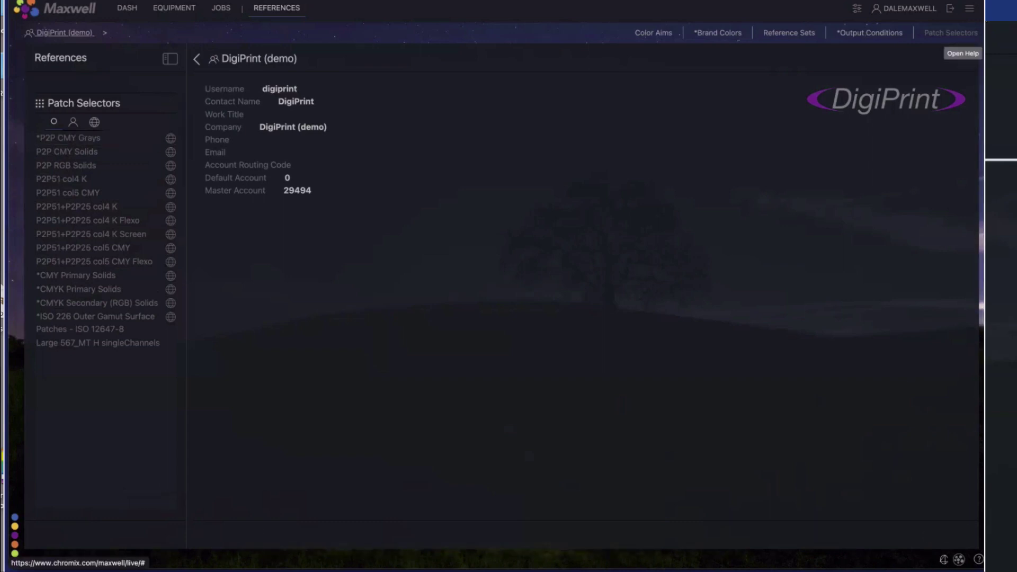
Open the Maxwell 22 - Webinar help topic, step through its slides from Curve4 to ColorThink 4, and exit the help
left_click(962, 45)
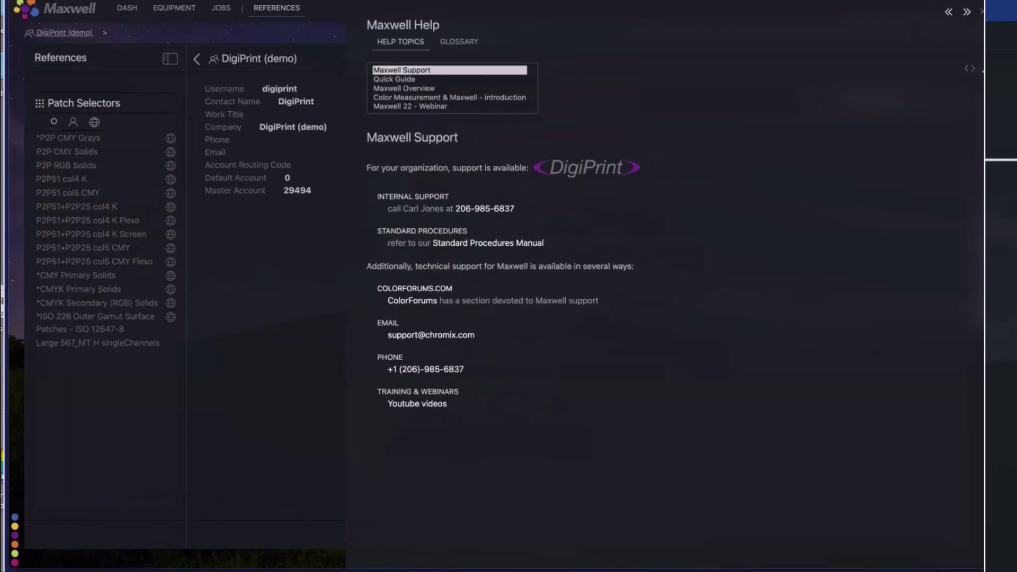
left_click(424, 107)
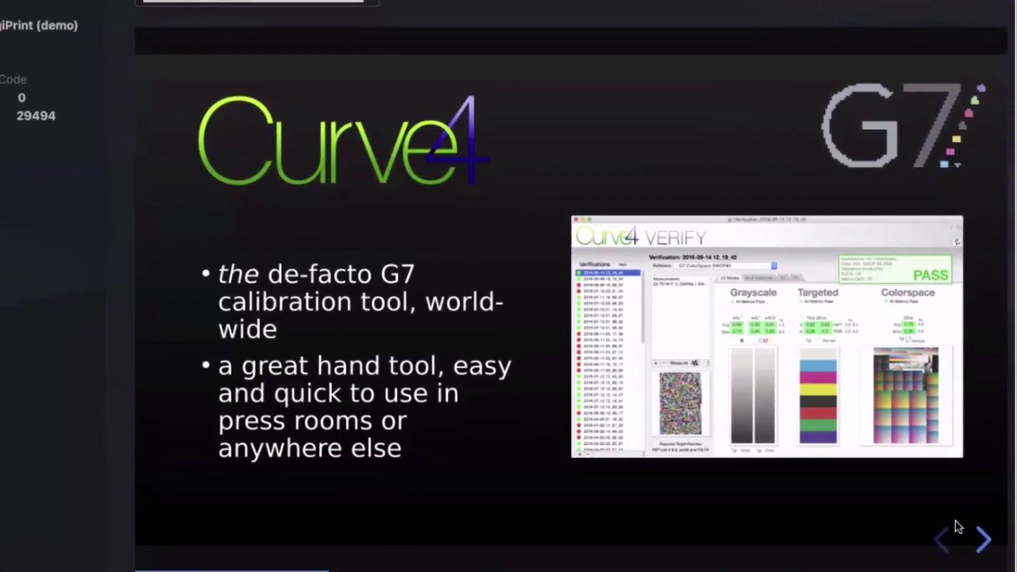
left_click(983, 540)
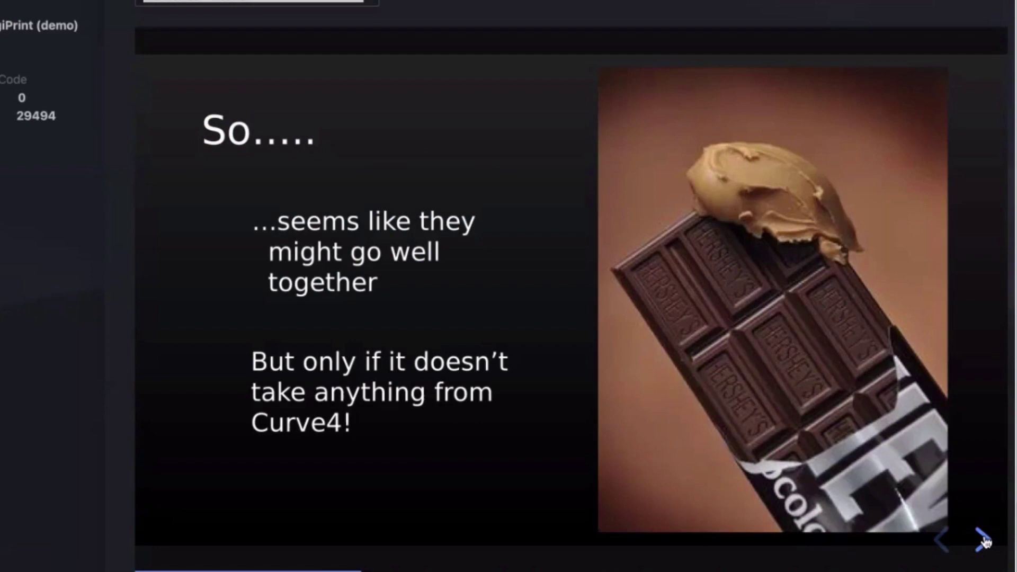
left_click(984, 540)
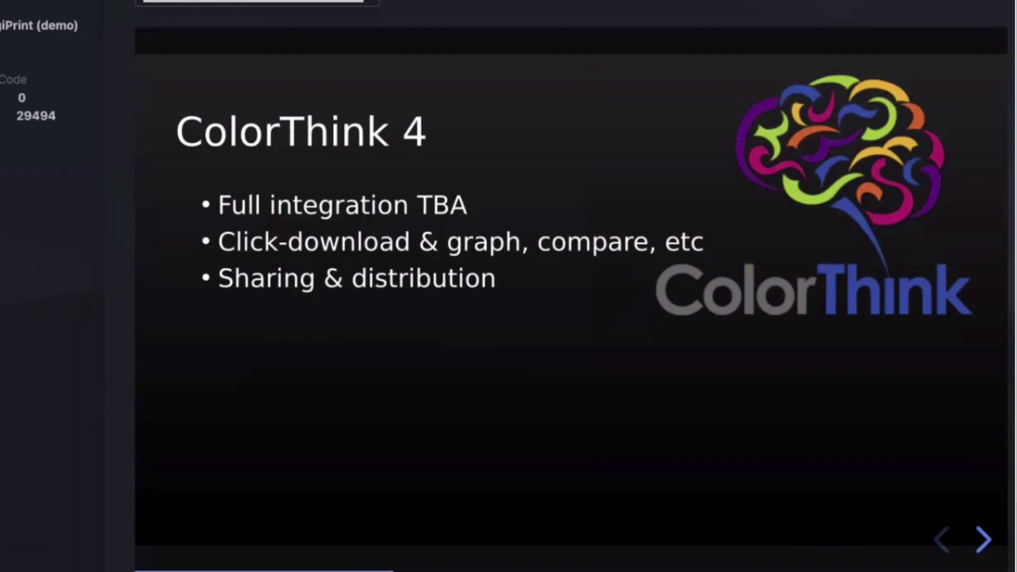
key("Escape")
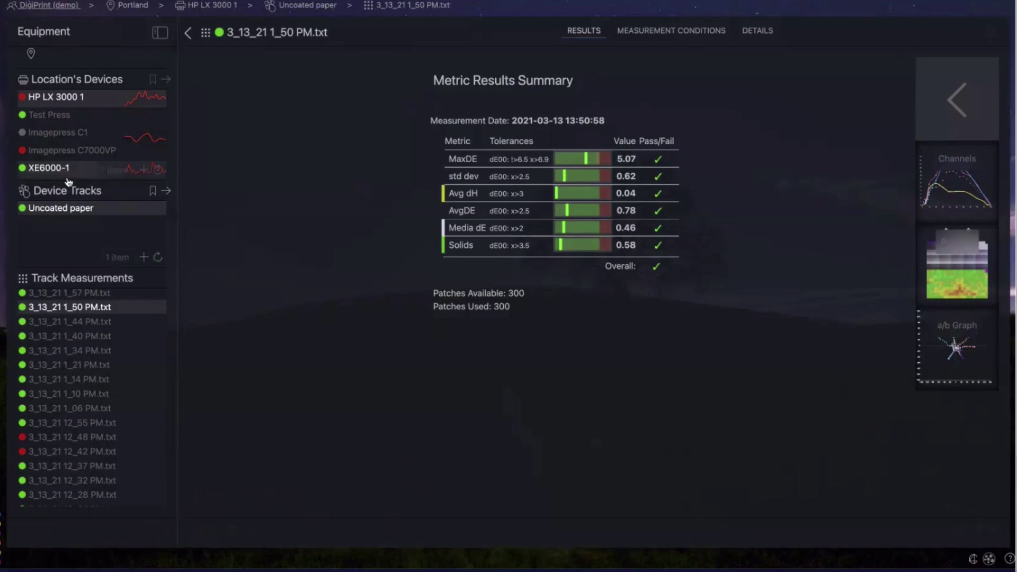
Show the latest metric results summary of the HP LX 3000 1 device's Uncoated paper track
left_click(64, 208)
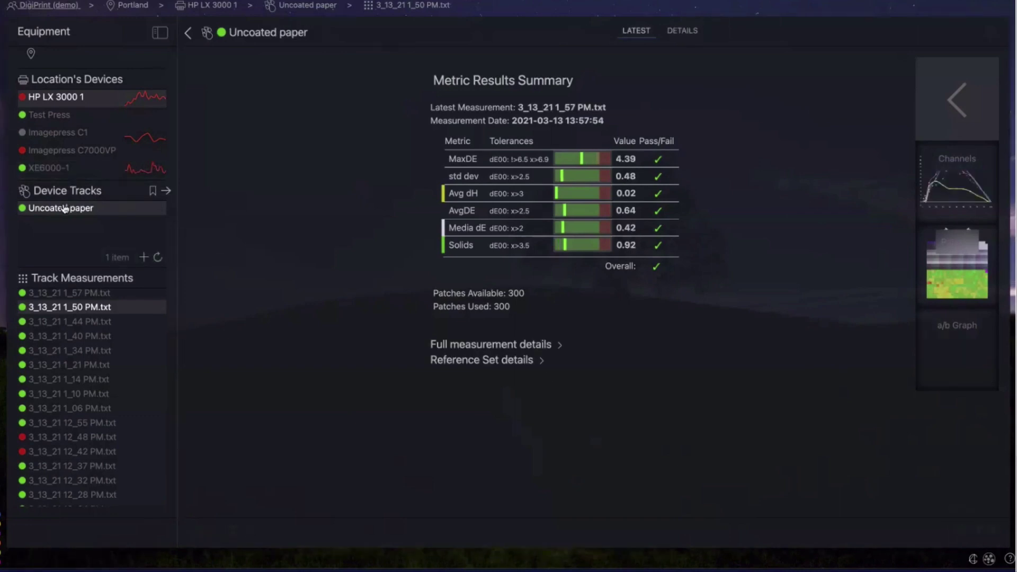